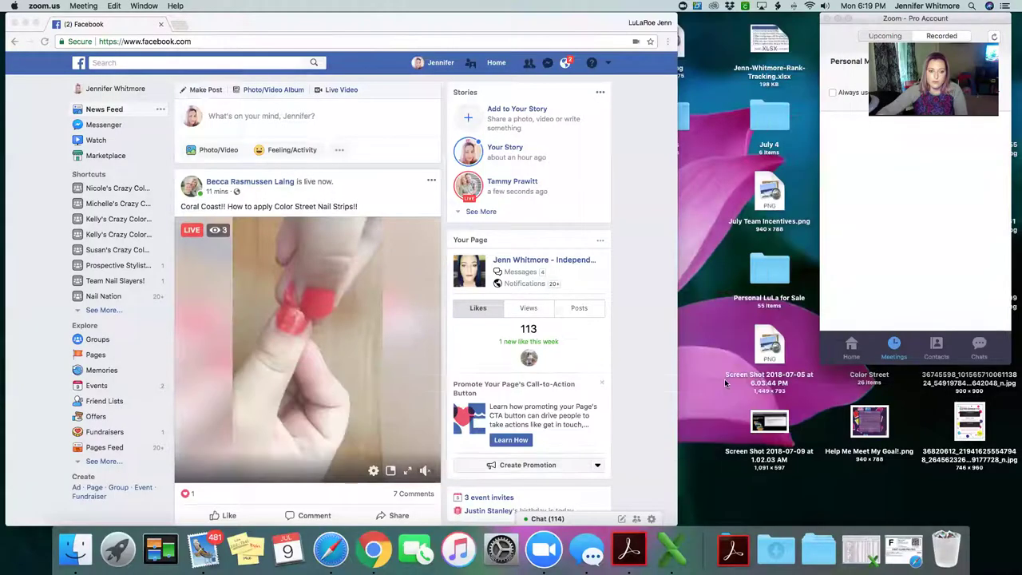
Switch to the Chrome window with the Facebook news feed and make it full screen
{"action": "left_click", "coordinate": [68, 83]}
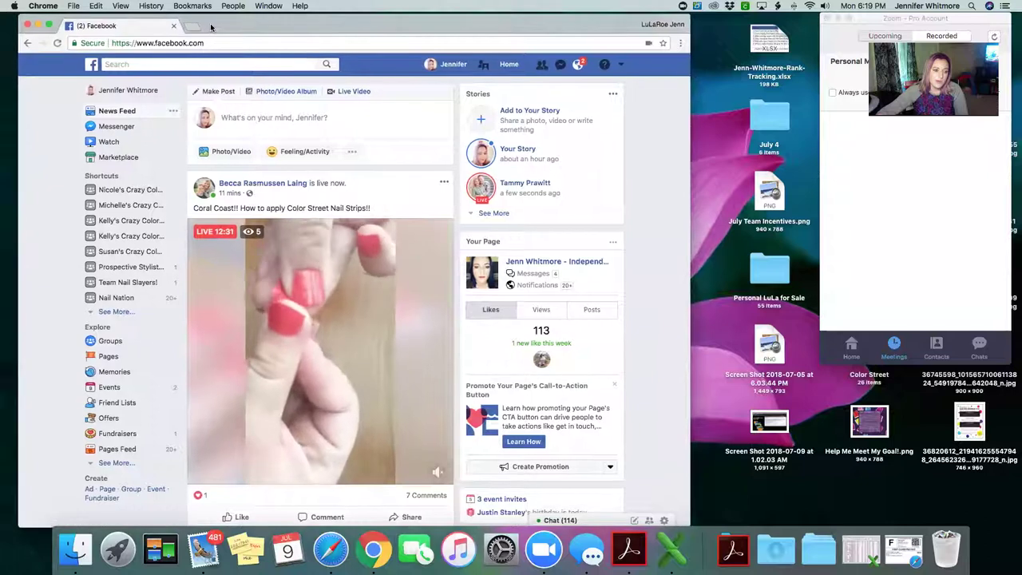
{"action": "left_click_drag", "start_coordinate": [46, 21], "coordinate": [58, 23]}
{"action": "left_click", "coordinate": [49, 25]}
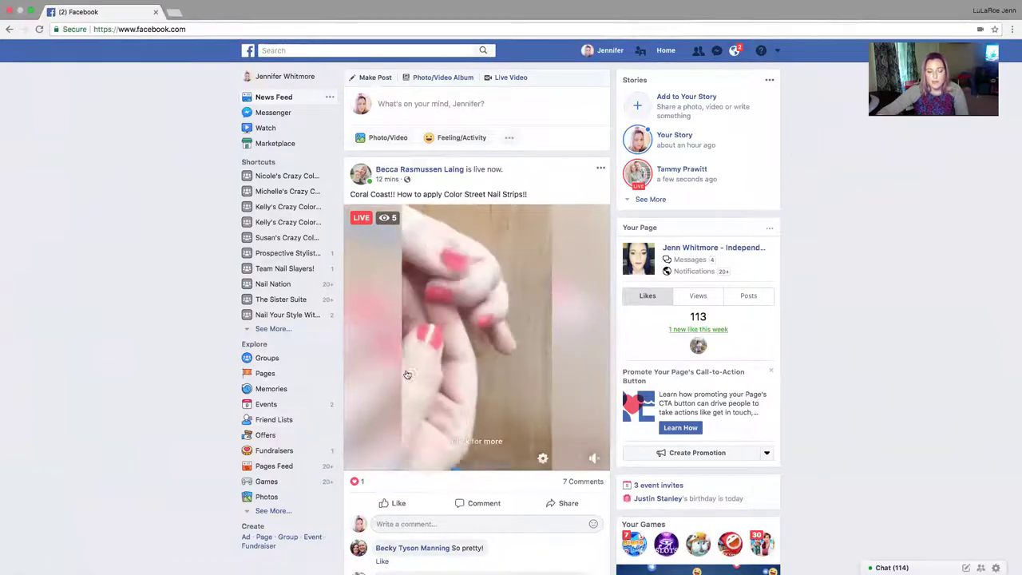
Create a new custom friend list named Training Video
{"action": "left_click", "coordinate": [286, 421]}
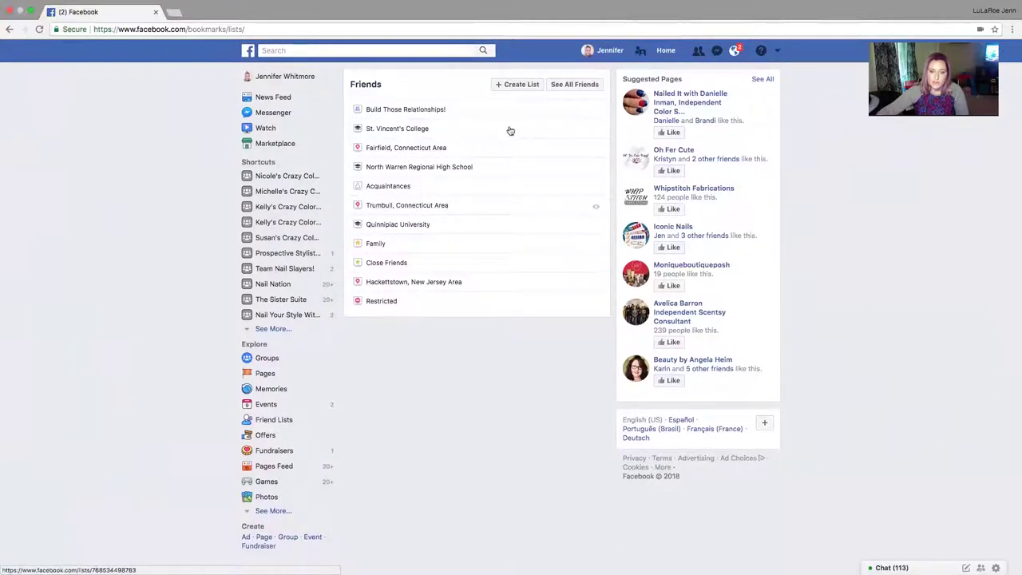
{"action": "left_click", "coordinate": [501, 85]}
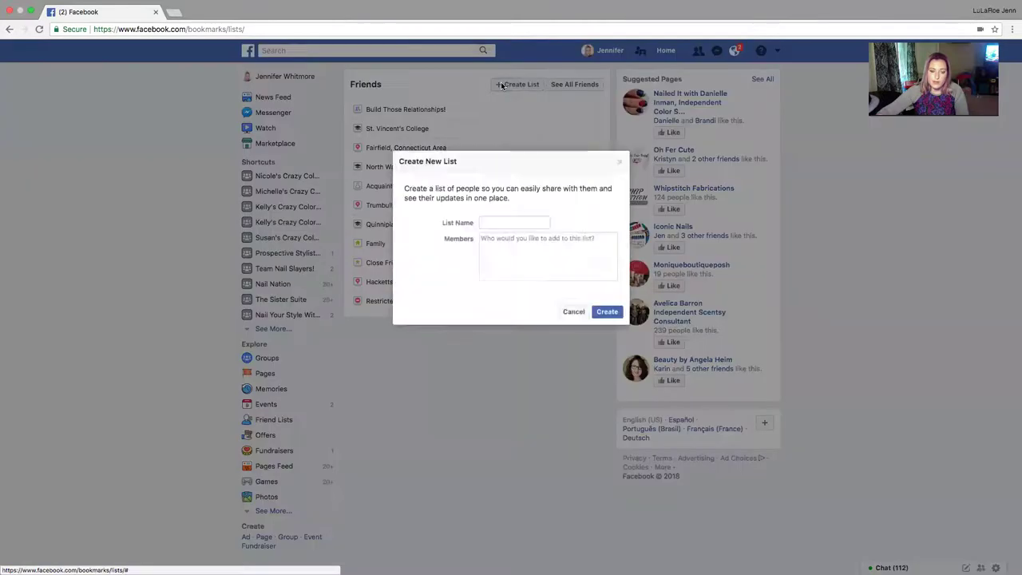
{"action": "left_click", "coordinate": [487, 223]}
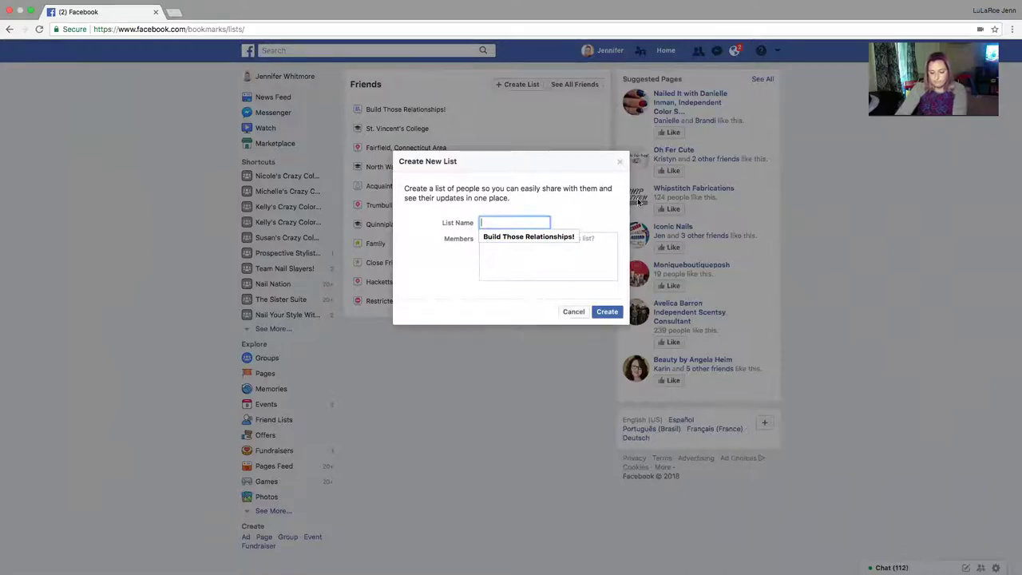
{"action": "type", "text": "Training Video"}
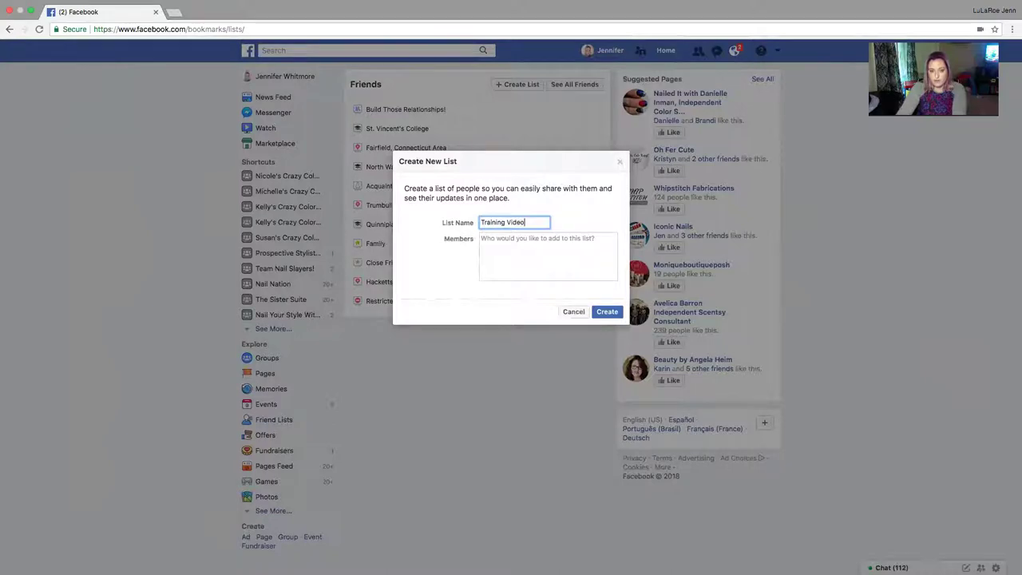
{"action": "left_click", "coordinate": [606, 313]}
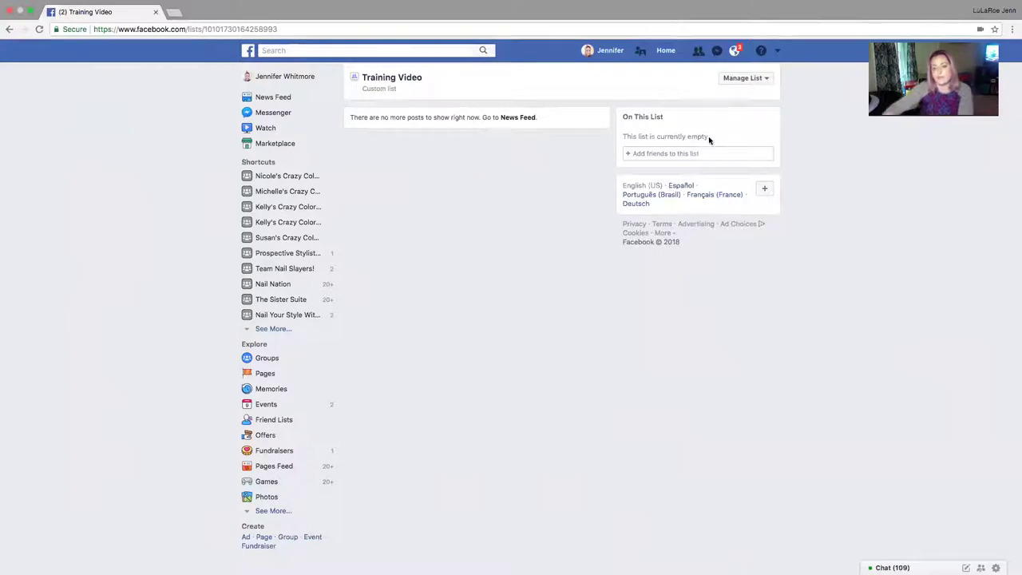
Start editing the members of the Training Video list, with all friends shown for selection
{"action": "left_click", "coordinate": [731, 79]}
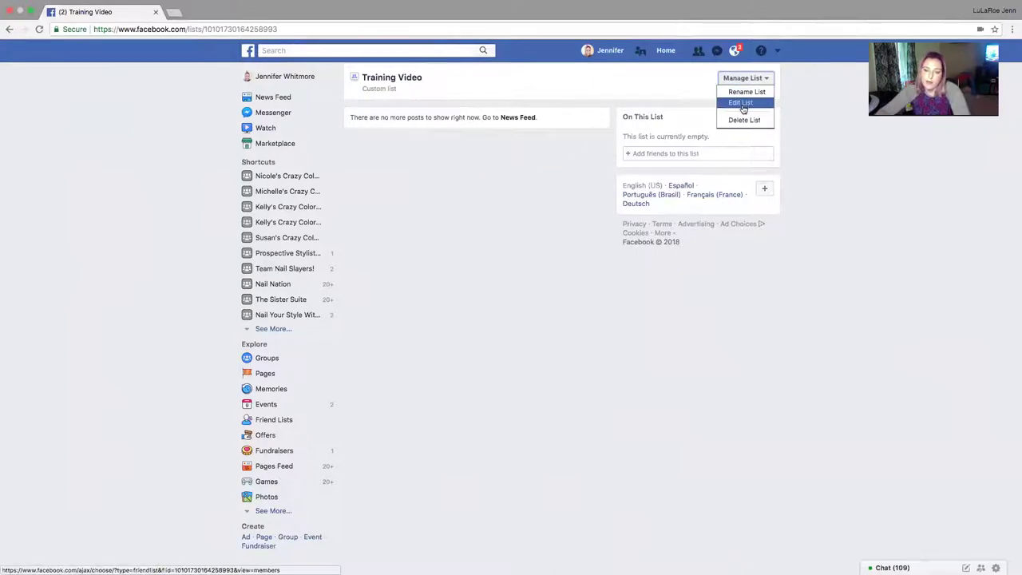
{"action": "left_click", "coordinate": [741, 103]}
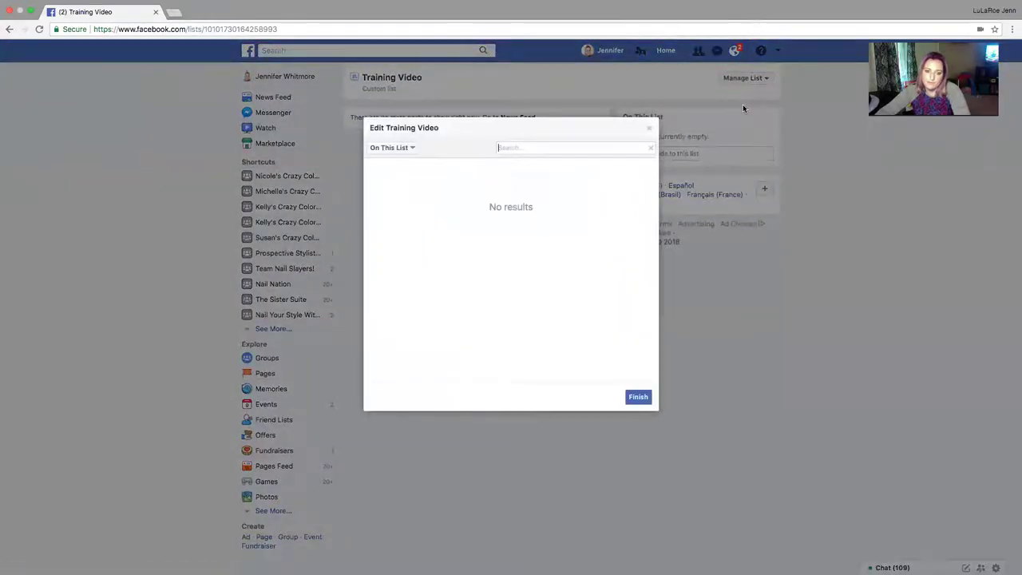
{"action": "left_click", "coordinate": [392, 147]}
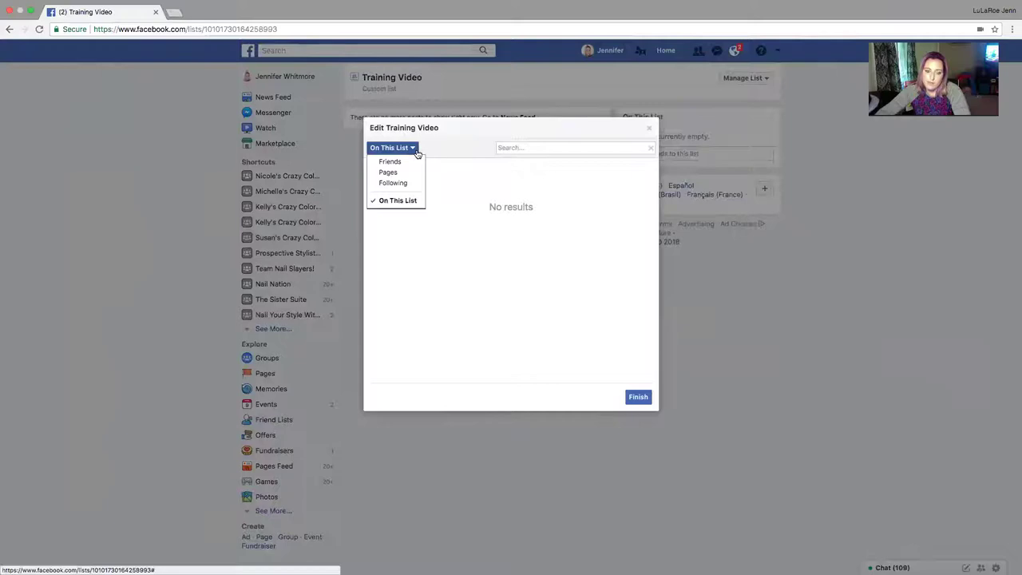
{"action": "left_click", "coordinate": [408, 161]}
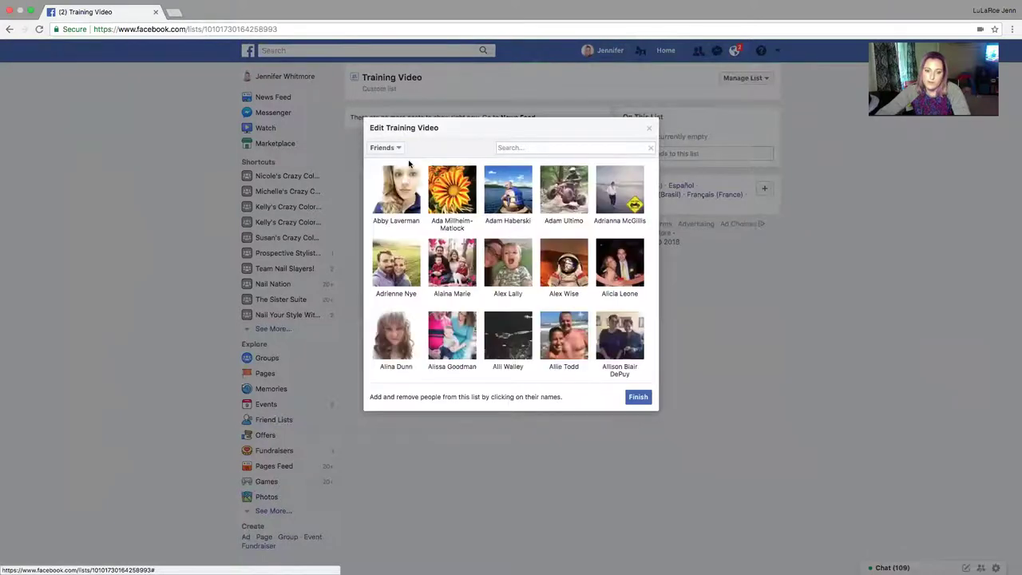
Add eight friends whose first names begin with "An" to the Training Video list
{"action": "scroll", "coordinate": [516, 251], "scroll_direction": "down", "scroll_amount": 15}
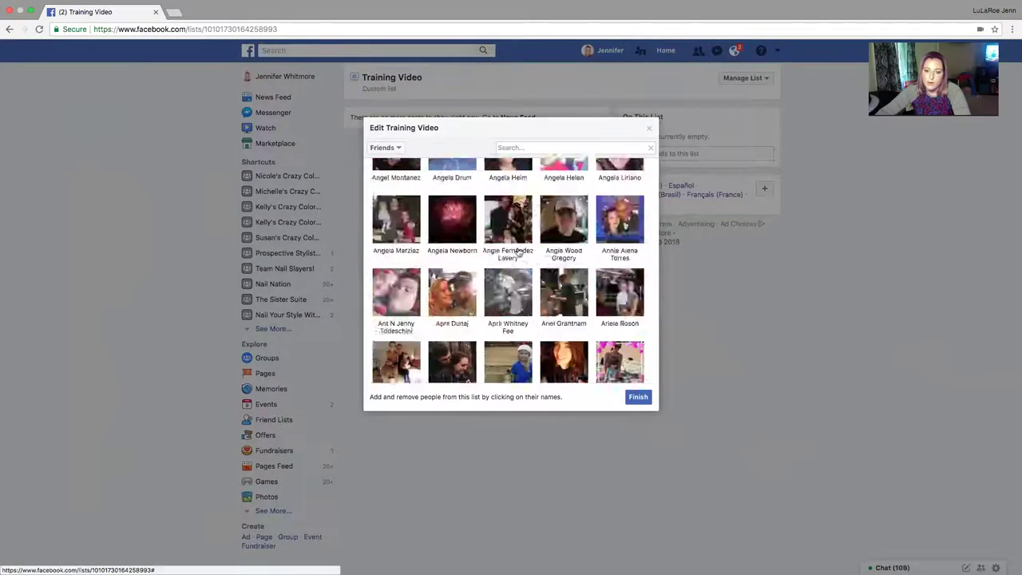
{"action": "scroll", "coordinate": [518, 253], "scroll_direction": "down", "scroll_amount": 20}
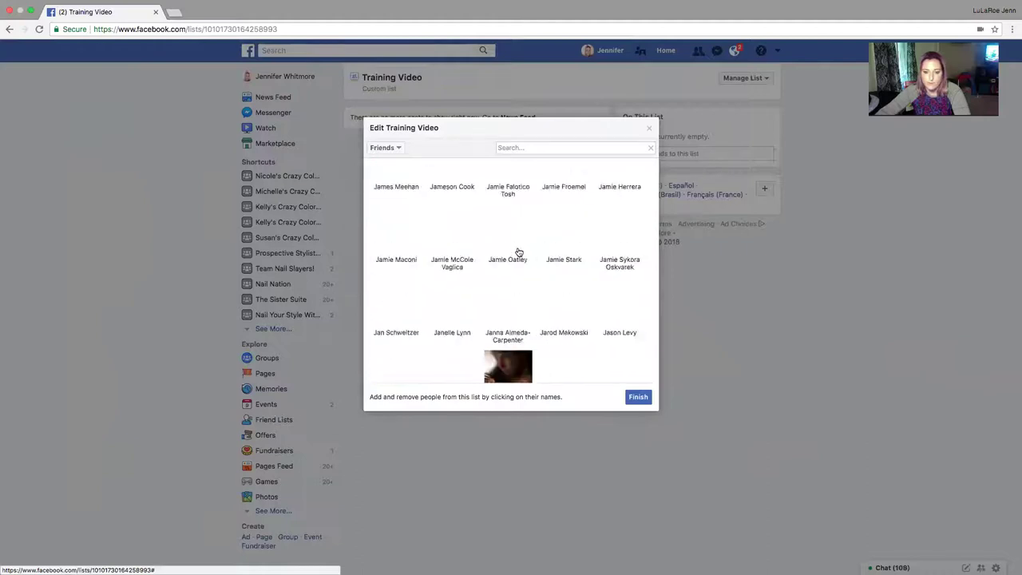
{"action": "scroll", "coordinate": [518, 253], "scroll_direction": "down", "scroll_amount": 20}
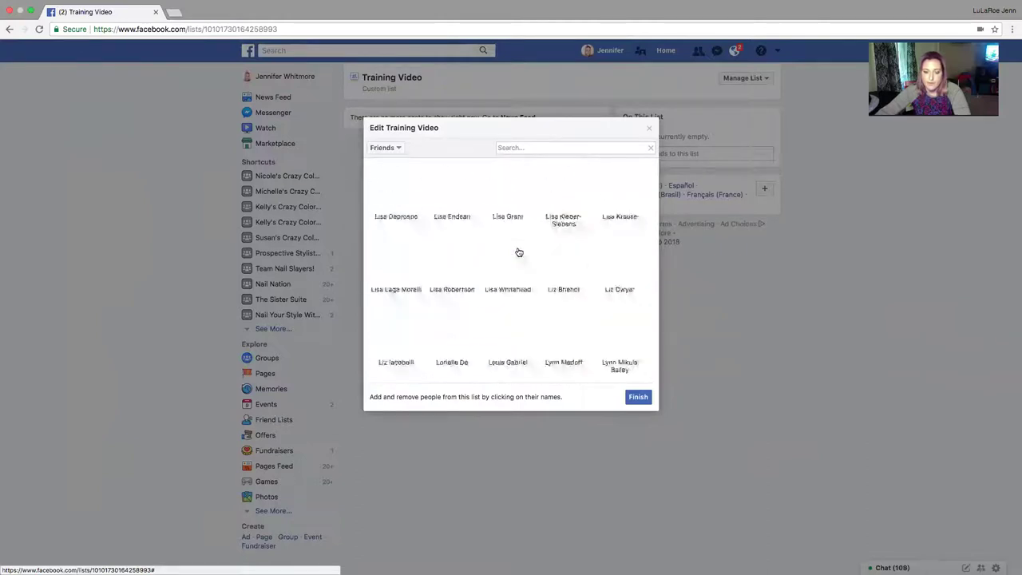
{"action": "scroll", "coordinate": [519, 253], "scroll_direction": "down", "scroll_amount": 5}
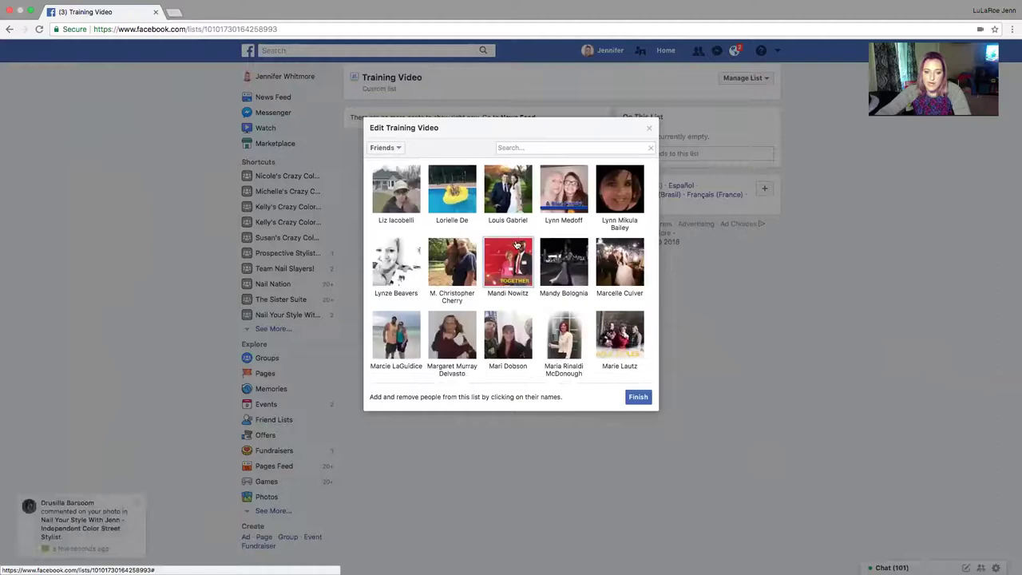
{"action": "scroll", "coordinate": [518, 245], "scroll_direction": "up", "scroll_amount": 20}
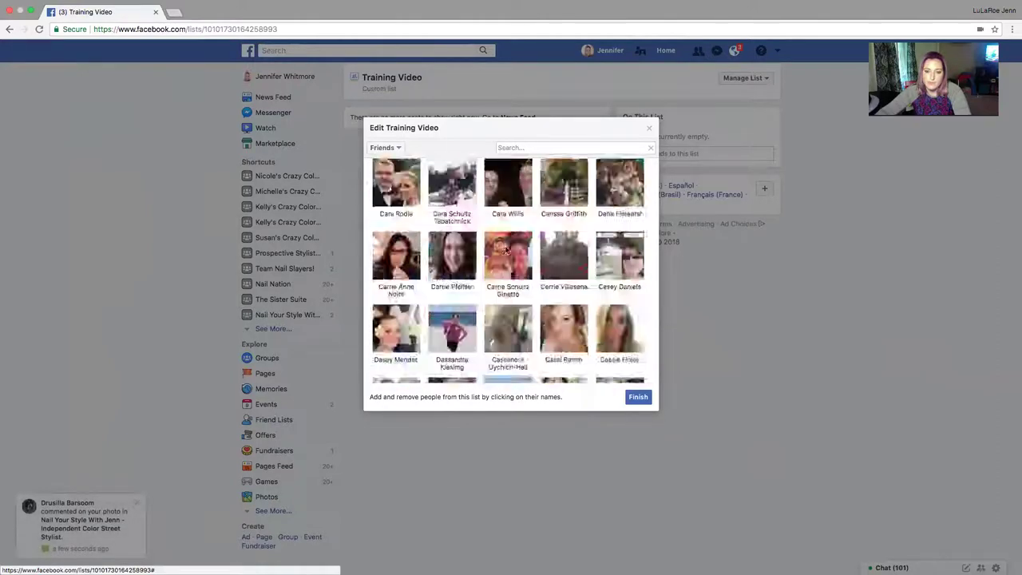
{"action": "scroll", "coordinate": [506, 252], "scroll_direction": "up", "scroll_amount": 10}
{"action": "left_click", "coordinate": [451, 253]}
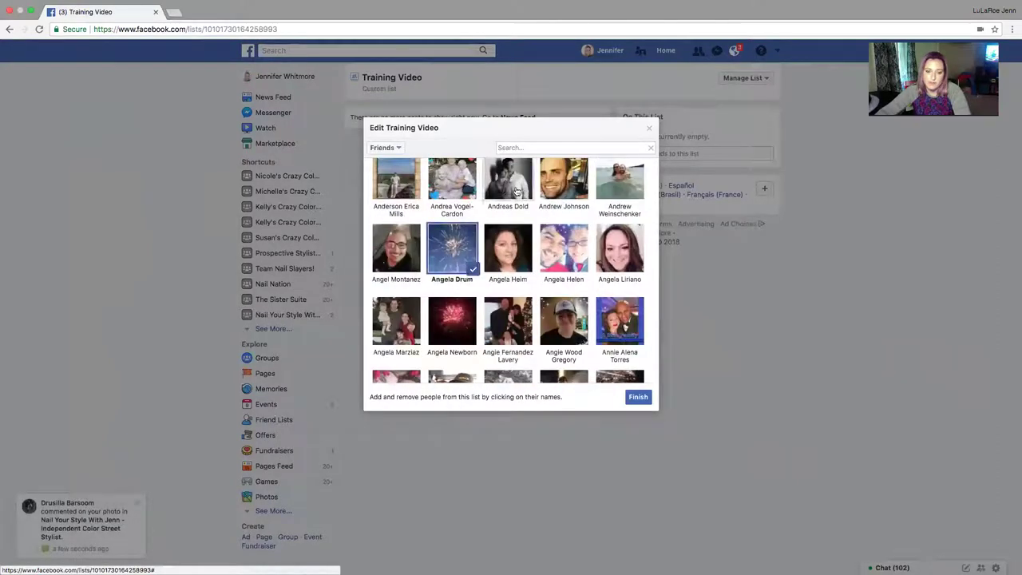
{"action": "left_click", "coordinate": [507, 180]}
{"action": "left_click", "coordinate": [619, 180]}
{"action": "left_click", "coordinate": [620, 249]}
{"action": "left_click", "coordinate": [452, 320]}
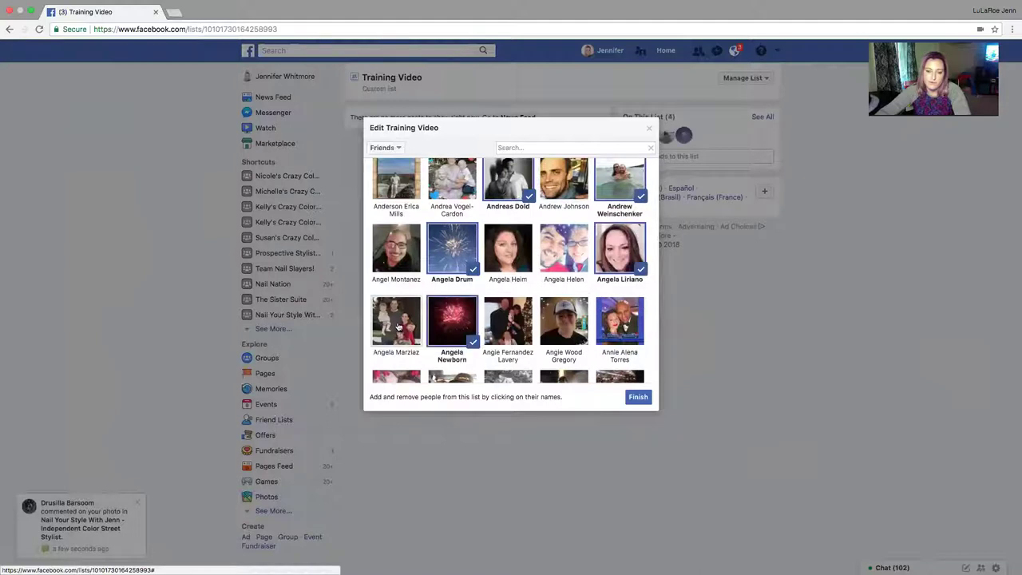
{"action": "left_click", "coordinate": [396, 320]}
{"action": "left_click", "coordinate": [396, 248]}
{"action": "left_click", "coordinate": [402, 188]}
Add four friends whose first names begin with "Am" to the Training Video list
{"action": "scroll", "coordinate": [402, 189], "scroll_direction": "up", "scroll_amount": 3}
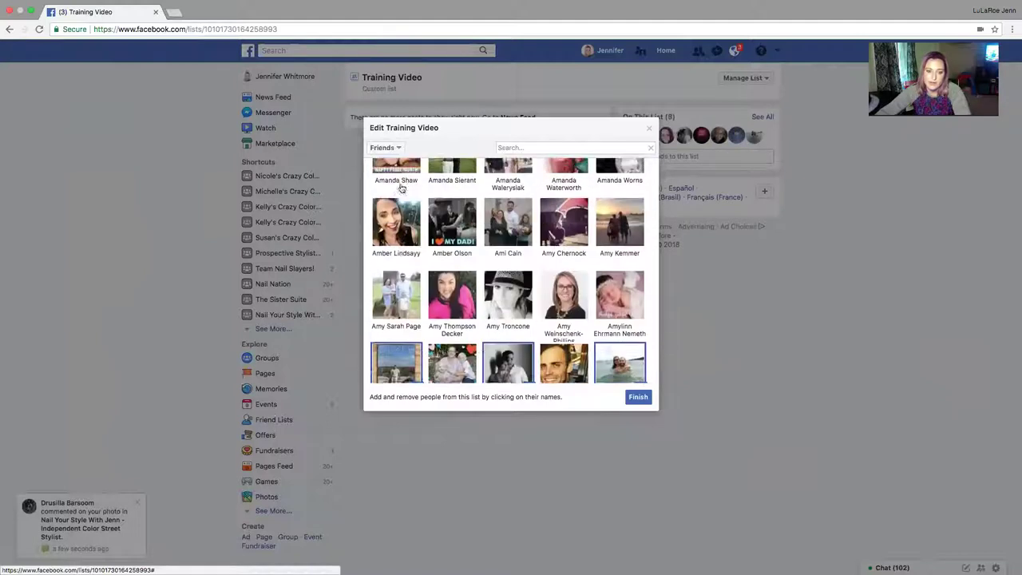
{"action": "left_click", "coordinate": [508, 263]}
{"action": "left_click", "coordinate": [508, 190]}
{"action": "left_click", "coordinate": [452, 190]}
{"action": "left_click", "coordinate": [378, 183]}
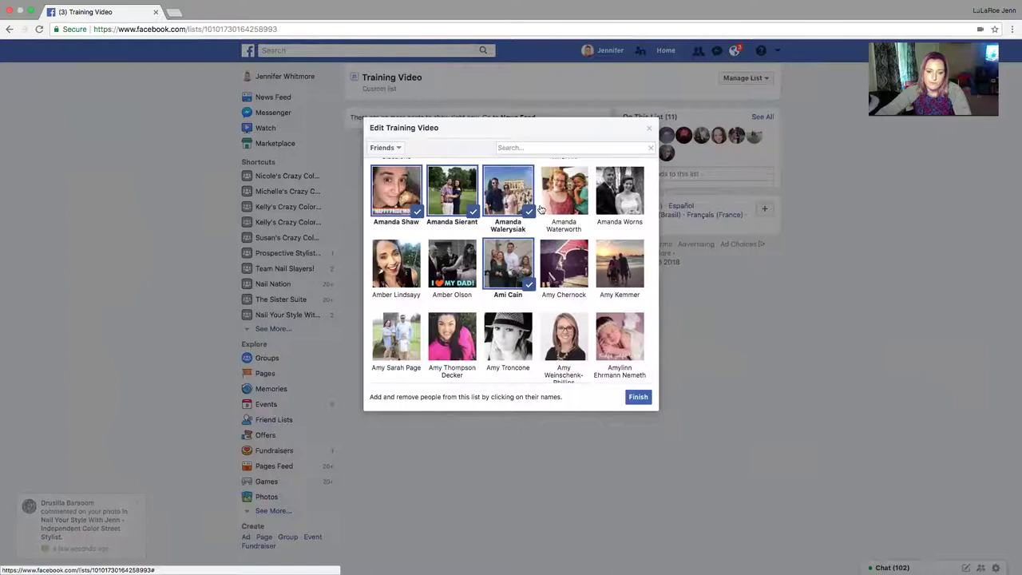
Add five friends whose first names begin with "Ad" or "Al" and finish editing the Training Video list
{"action": "scroll", "coordinate": [564, 192], "scroll_direction": "up", "scroll_amount": 5}
{"action": "left_click", "coordinate": [563, 190]}
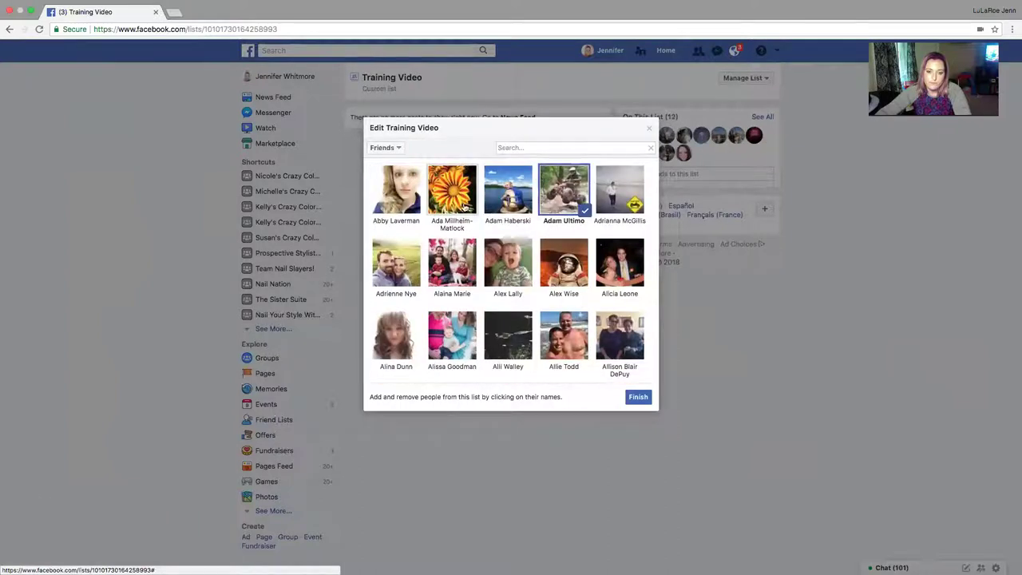
{"action": "left_click", "coordinate": [452, 264]}
{"action": "left_click", "coordinate": [508, 264]}
{"action": "left_click", "coordinate": [396, 264]}
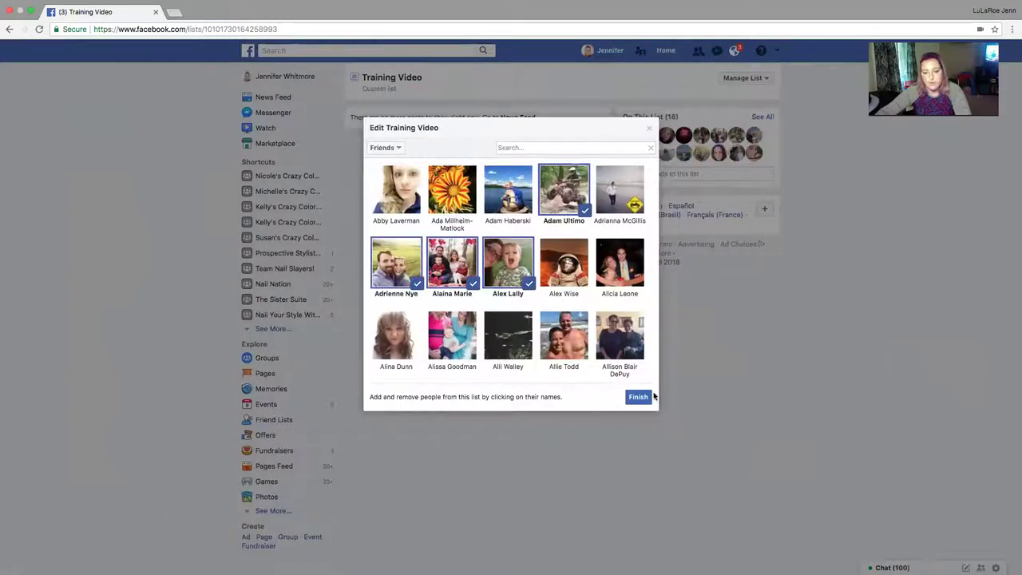
{"action": "left_click", "coordinate": [550, 330]}
{"action": "left_click", "coordinate": [638, 397]}
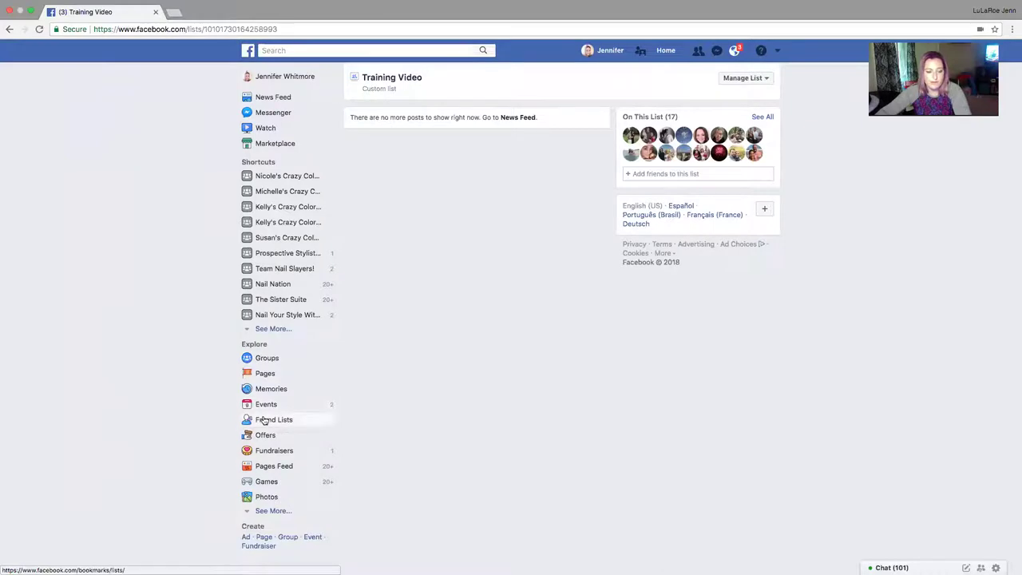
Open the Training Video feed from the friend lists page and look over its first posts
{"action": "left_click", "coordinate": [265, 420]}
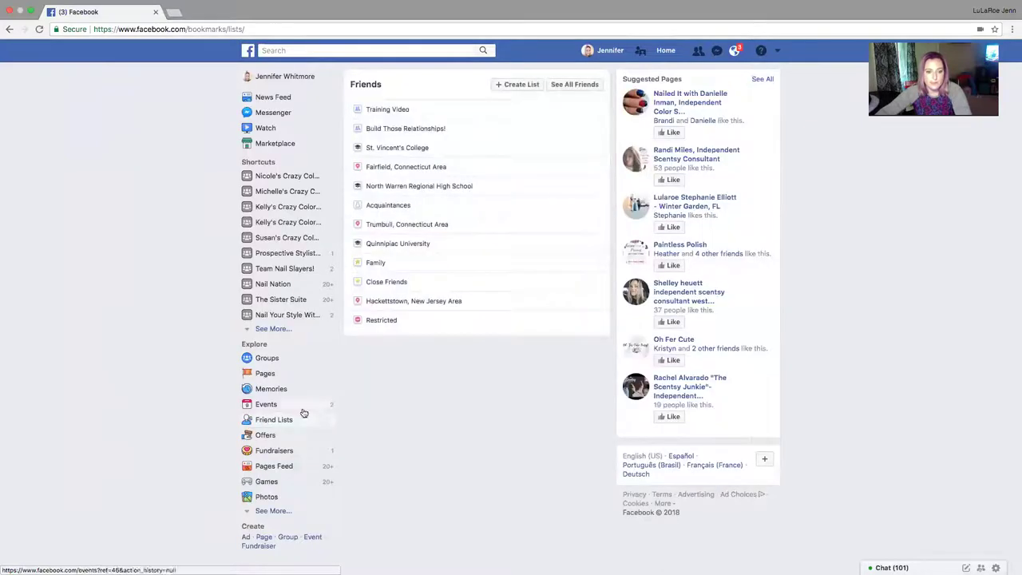
{"action": "left_click", "coordinate": [403, 111]}
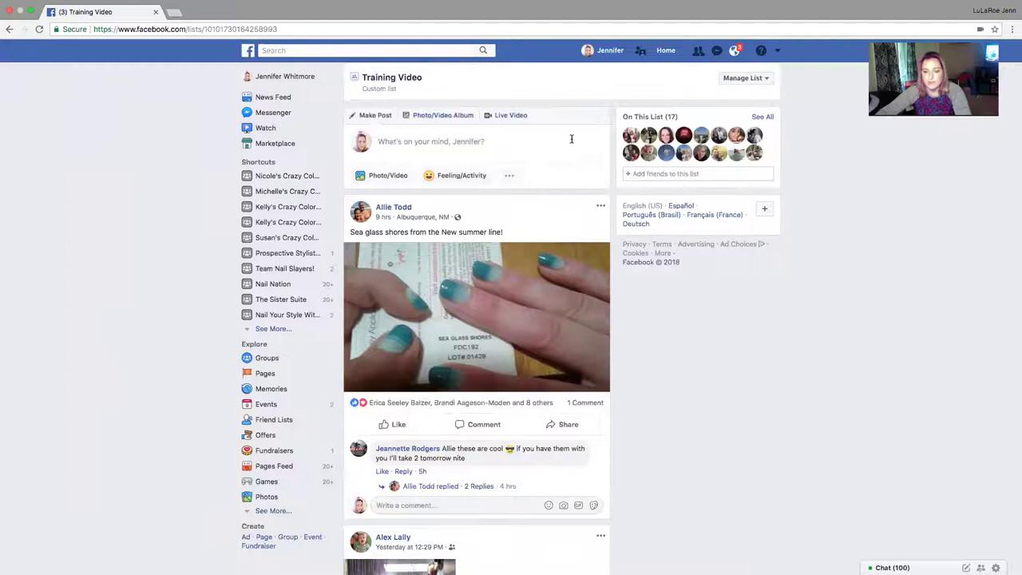
{"action": "scroll", "coordinate": [572, 140], "scroll_direction": "down", "scroll_amount": 3}
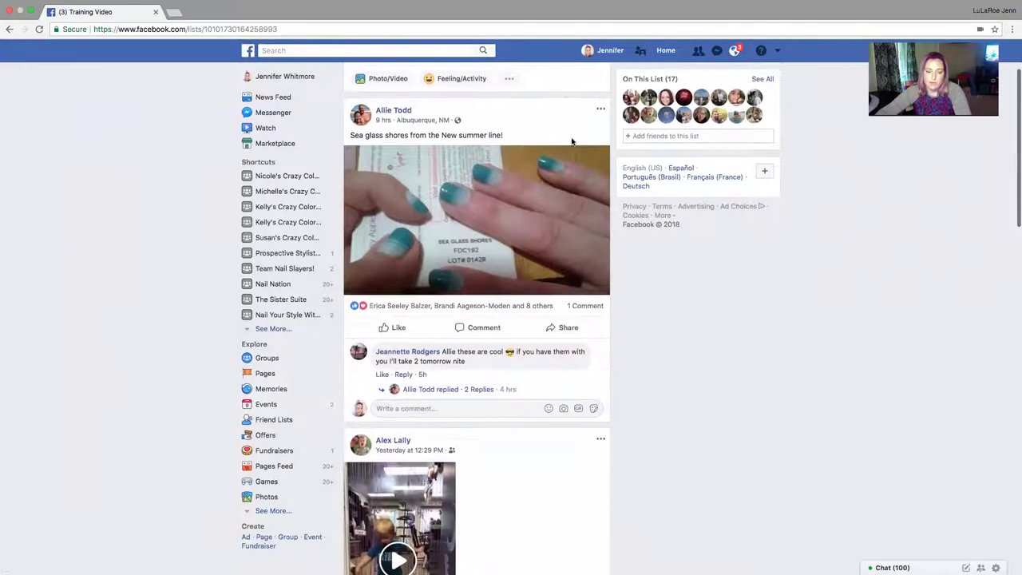
{"action": "scroll", "coordinate": [571, 140], "scroll_direction": "up", "scroll_amount": 4}
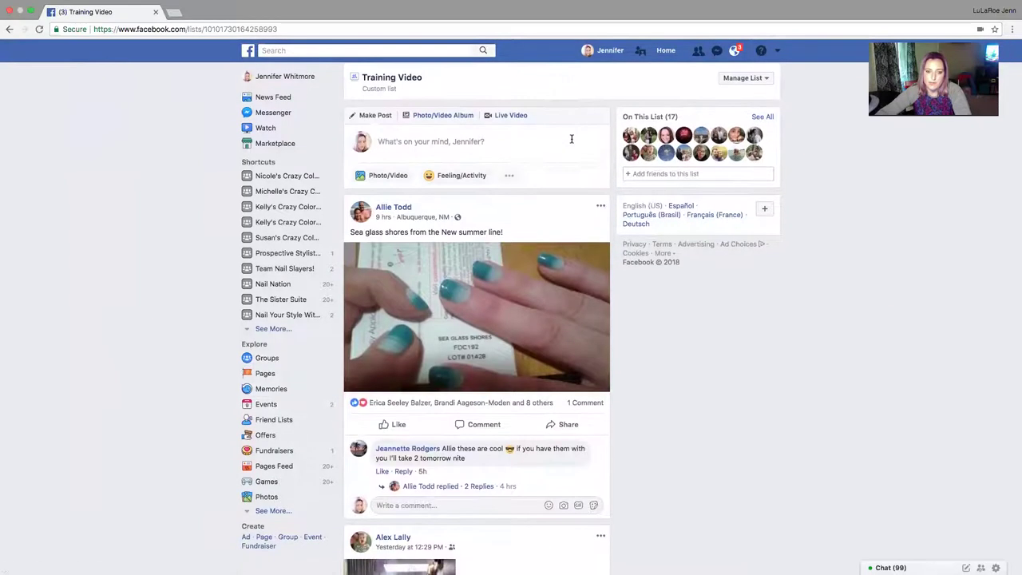
Post the comment "Wow! Love those nails homegirl!" on the Sea glass shores nail photo
{"action": "scroll", "coordinate": [572, 139], "scroll_direction": "down", "scroll_amount": 2}
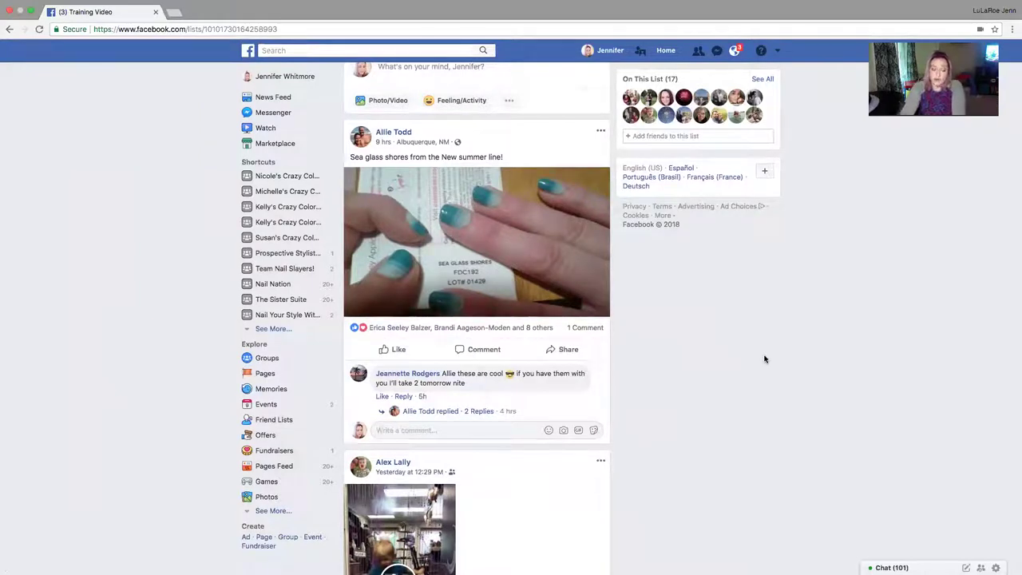
{"action": "type", "text": "Wow! Love those nails homegirl!"}
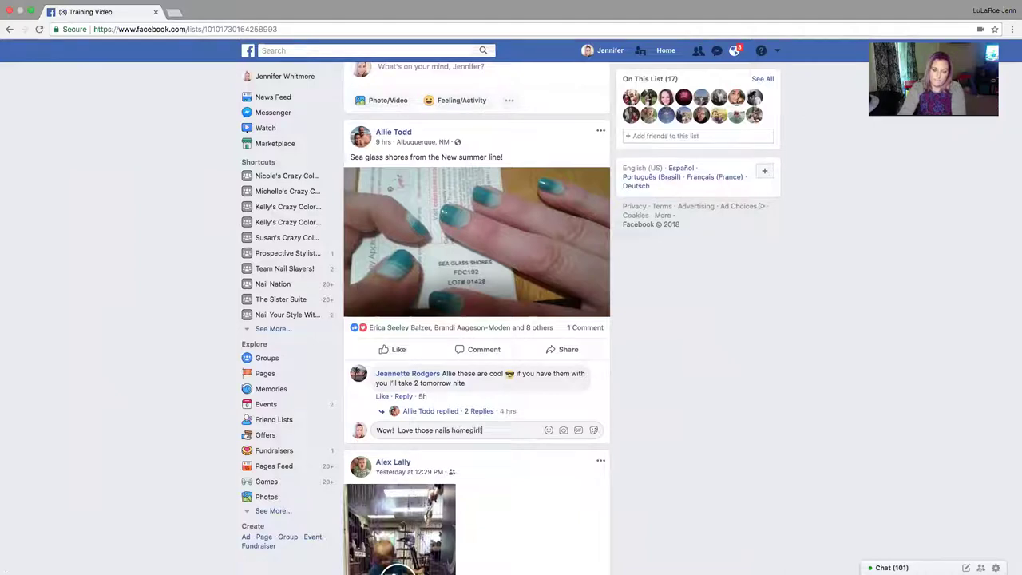
{"action": "key", "text": "Return"}
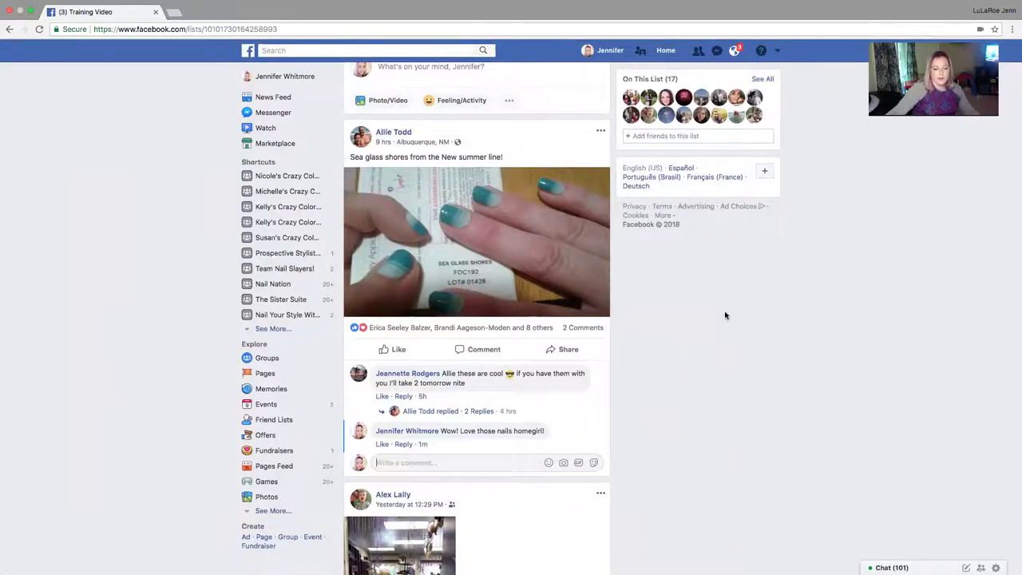
Browse the list's feed, then view the profile and posts of the friend who shared the fitted sheet folding video
{"action": "scroll", "coordinate": [725, 315], "scroll_direction": "down", "scroll_amount": 5}
{"action": "scroll", "coordinate": [725, 315], "scroll_direction": "down", "scroll_amount": 1}
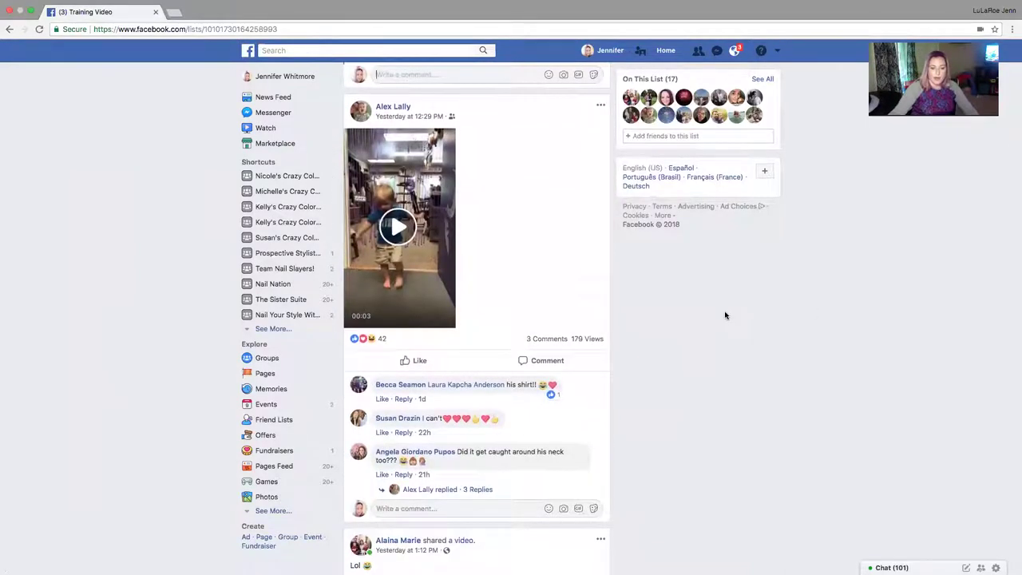
{"action": "scroll", "coordinate": [725, 315], "scroll_direction": "down", "scroll_amount": 1}
{"action": "scroll", "coordinate": [725, 314], "scroll_direction": "down", "scroll_amount": 5}
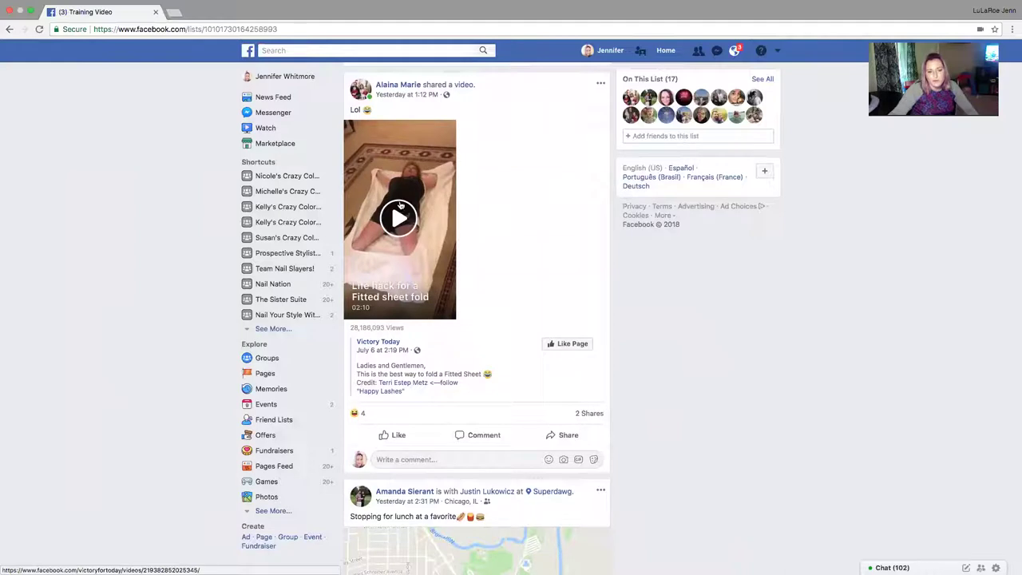
{"action": "scroll", "coordinate": [563, 245], "scroll_direction": "up", "scroll_amount": 2}
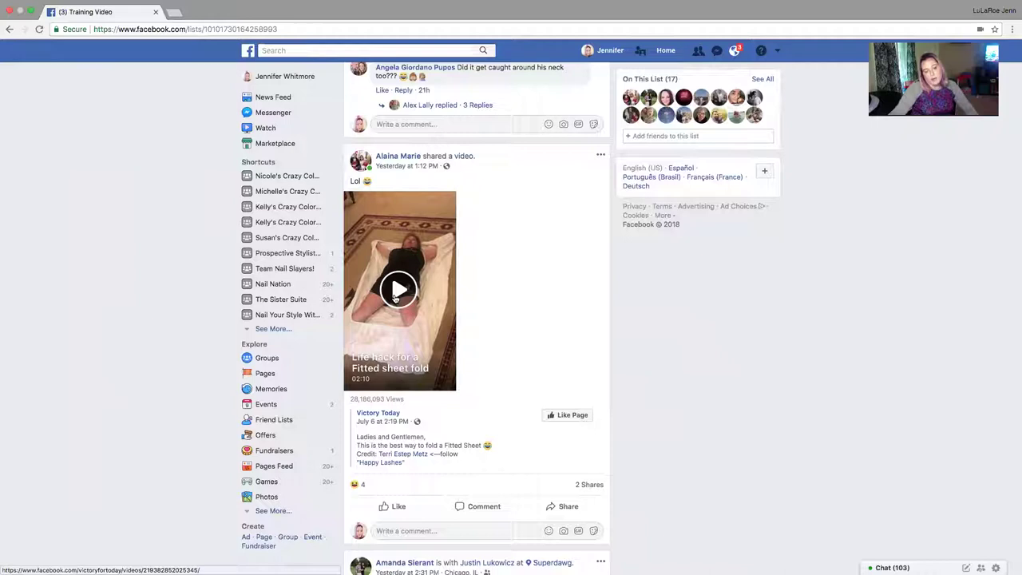
{"action": "left_click", "coordinate": [410, 157]}
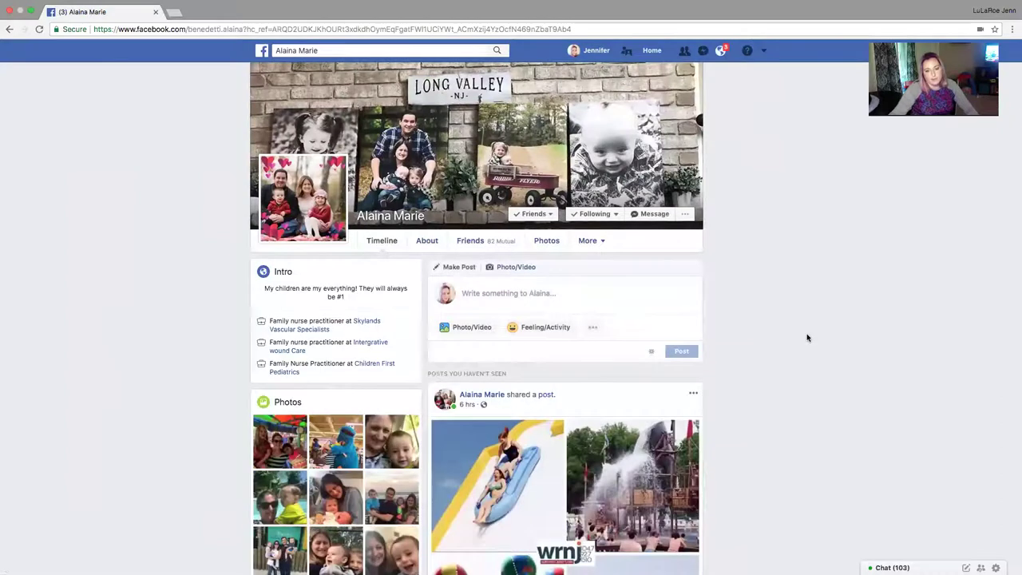
{"action": "scroll", "coordinate": [806, 337], "scroll_direction": "down", "scroll_amount": 5}
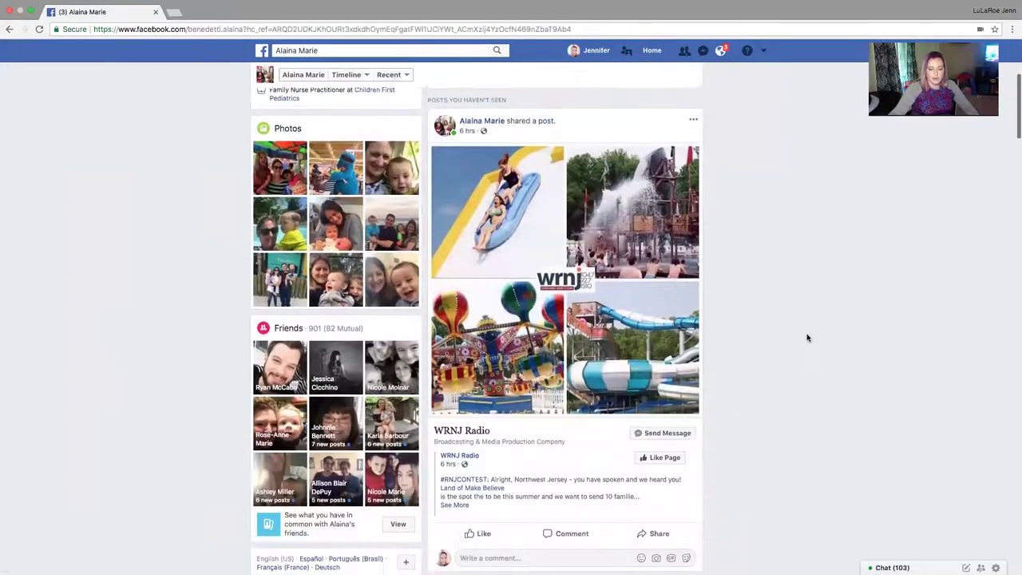
Look through the friend's recent timeline posts, down to the "Mermaids and dinosaurs this am lol" photo
{"action": "scroll", "coordinate": [807, 337], "scroll_direction": "down", "scroll_amount": 2}
{"action": "scroll", "coordinate": [806, 337], "scroll_direction": "down", "scroll_amount": 5}
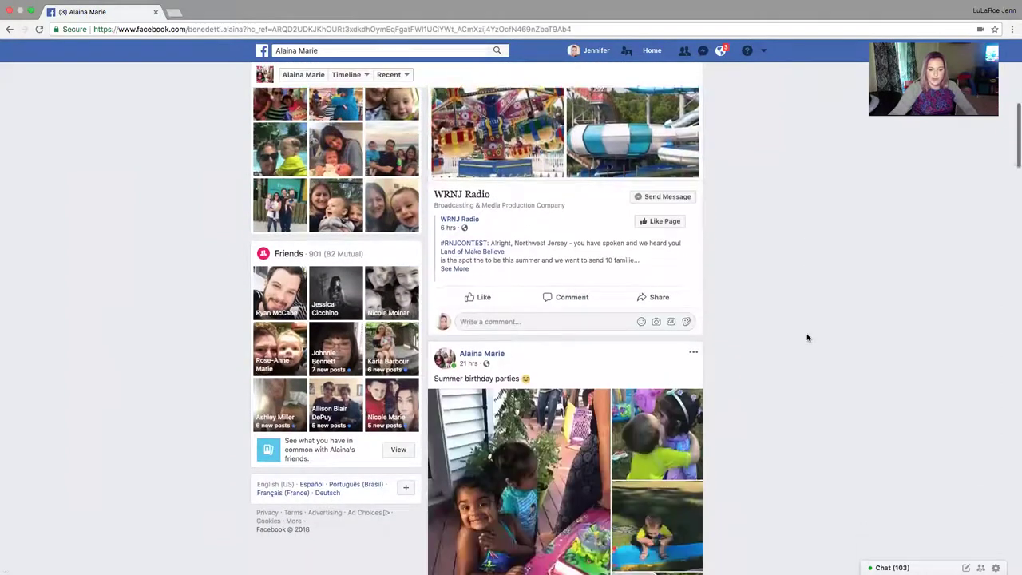
{"action": "scroll", "coordinate": [806, 337], "scroll_direction": "down", "scroll_amount": 8}
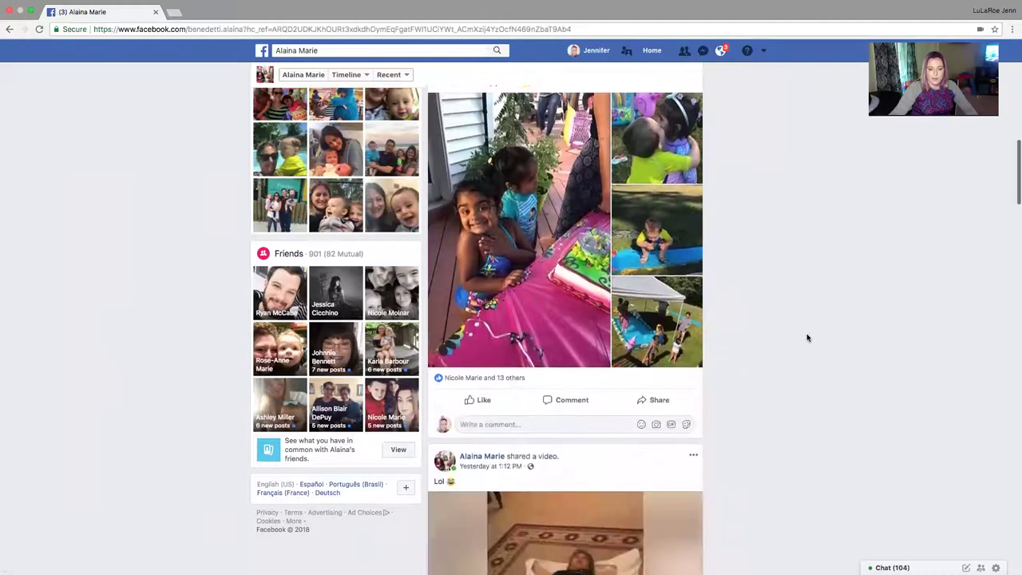
{"action": "scroll", "coordinate": [807, 337], "scroll_direction": "down", "scroll_amount": 7}
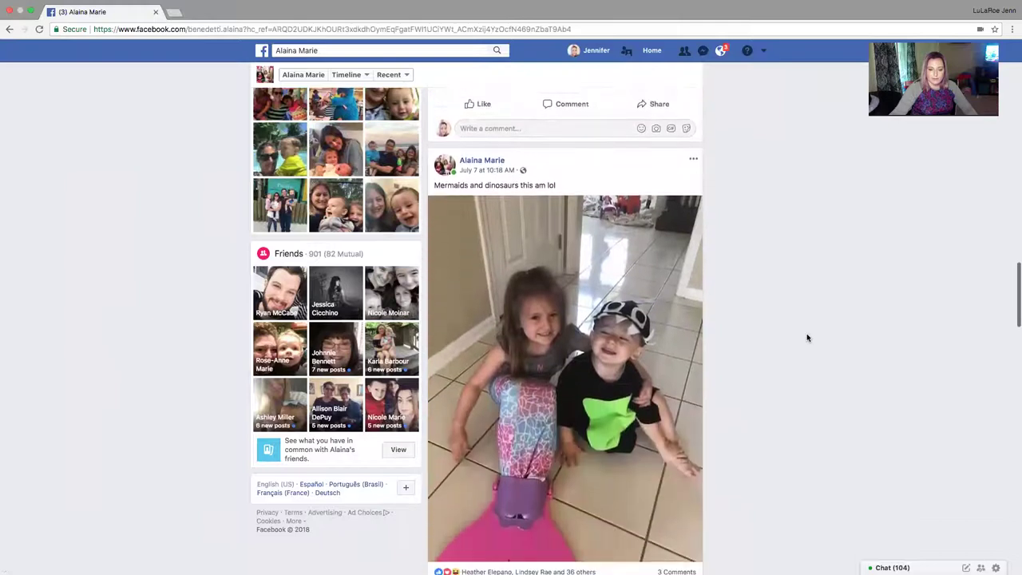
{"action": "scroll", "coordinate": [807, 337], "scroll_direction": "down", "scroll_amount": 1}
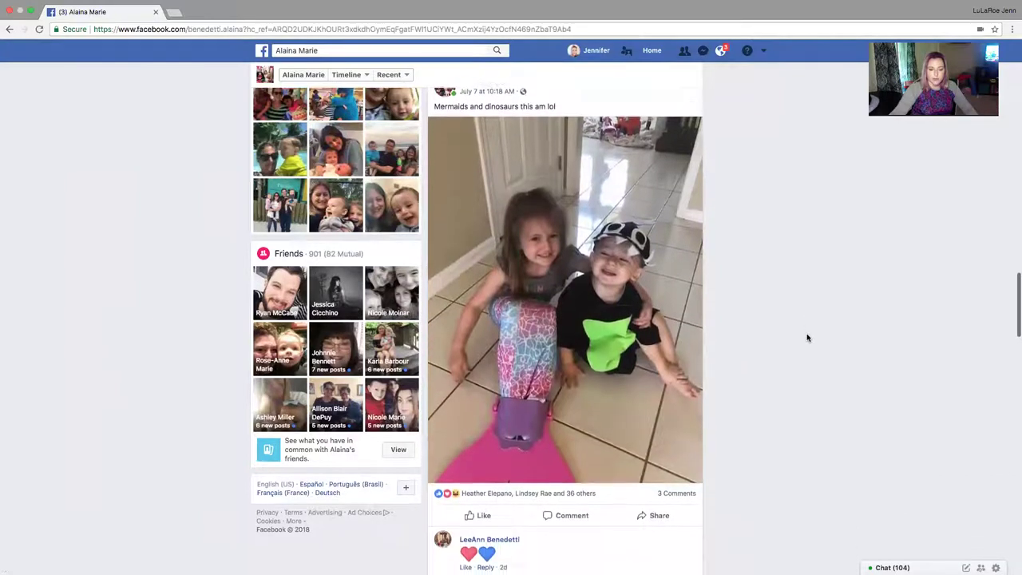
{"action": "scroll", "coordinate": [807, 337], "scroll_direction": "up", "scroll_amount": 1}
{"action": "scroll", "coordinate": [807, 337], "scroll_direction": "down", "scroll_amount": 1}
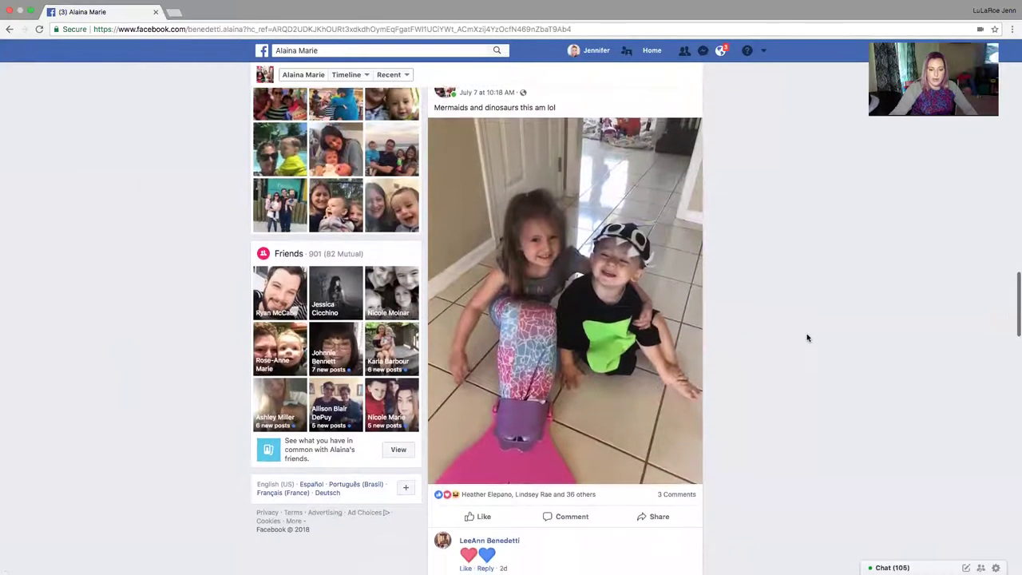
{"action": "scroll", "coordinate": [807, 337], "scroll_direction": "down", "scroll_amount": 1}
{"action": "scroll", "coordinate": [807, 337], "scroll_direction": "up", "scroll_amount": 3}
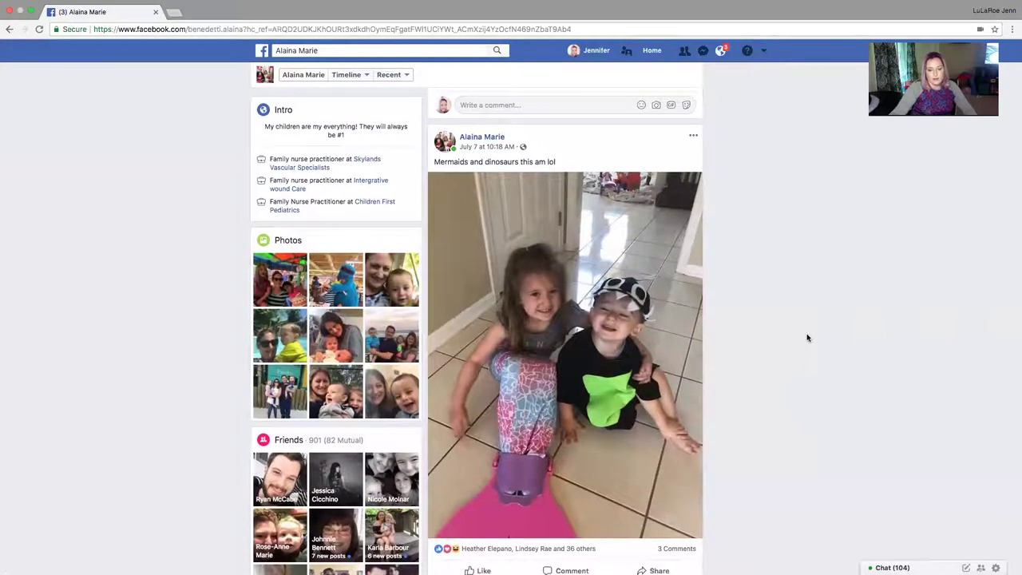
Post the comment "They are so cute!!!" on the "Mermaids and dinosaurs this am lol" photo and return to the start of the timeline
{"action": "scroll", "coordinate": [807, 337], "scroll_direction": "down", "scroll_amount": 3}
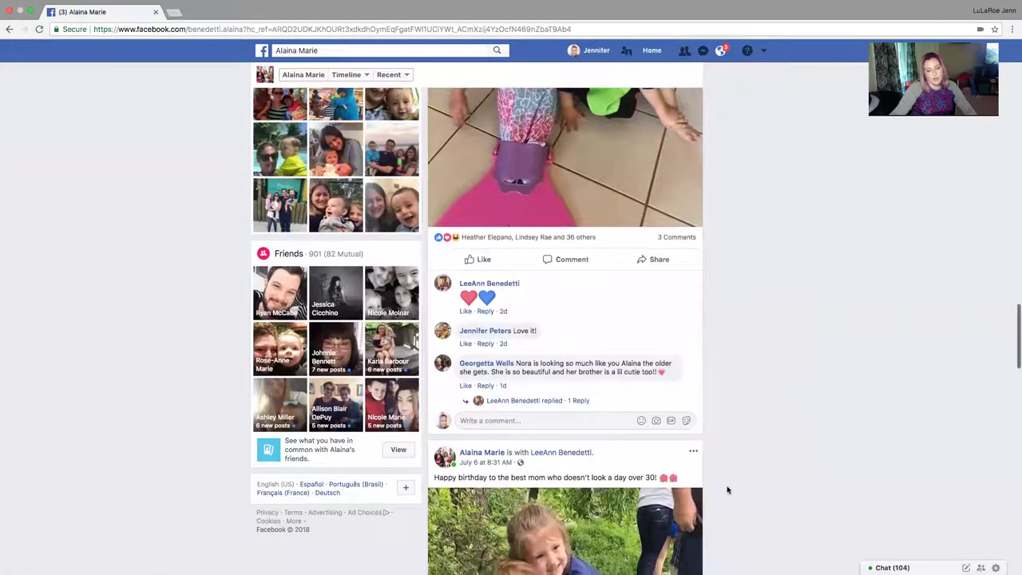
{"action": "scroll", "coordinate": [727, 490], "scroll_direction": "down", "scroll_amount": 1}
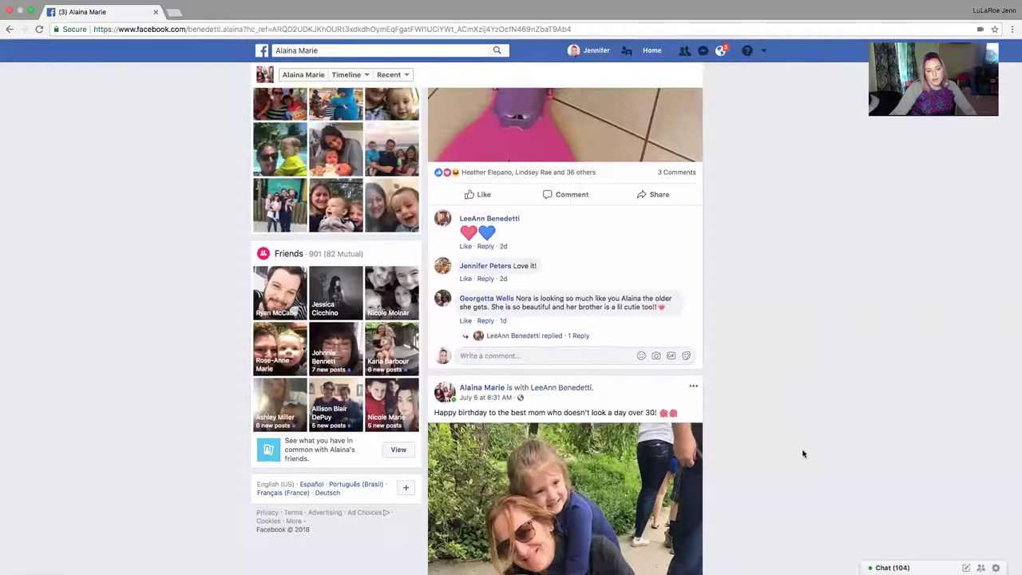
{"action": "scroll", "coordinate": [547, 360], "scroll_direction": "up", "scroll_amount": 1}
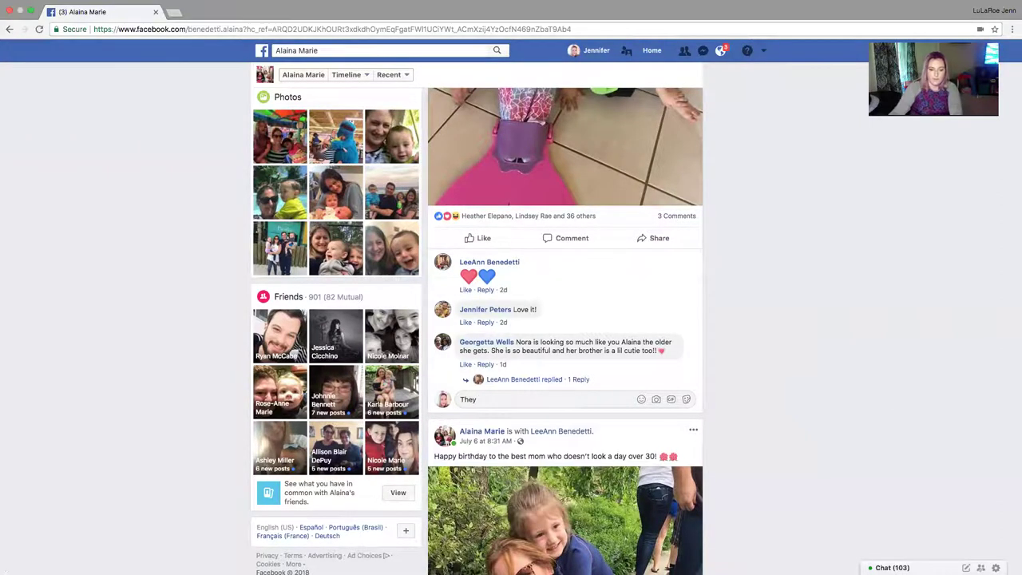
{"action": "scroll", "coordinate": [887, 391], "scroll_direction": "up", "scroll_amount": 5}
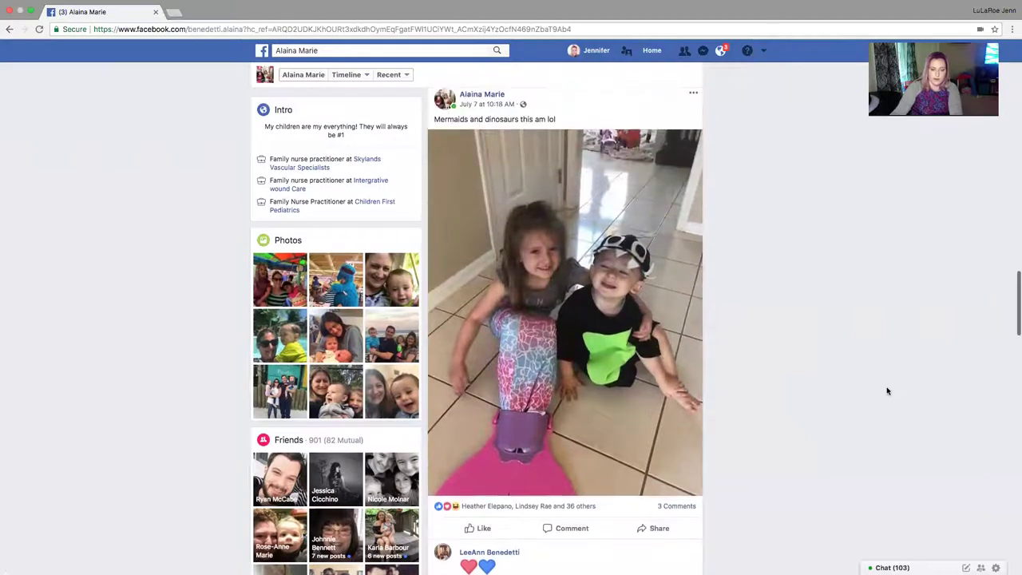
{"action": "scroll", "coordinate": [887, 391], "scroll_direction": "down", "scroll_amount": 4}
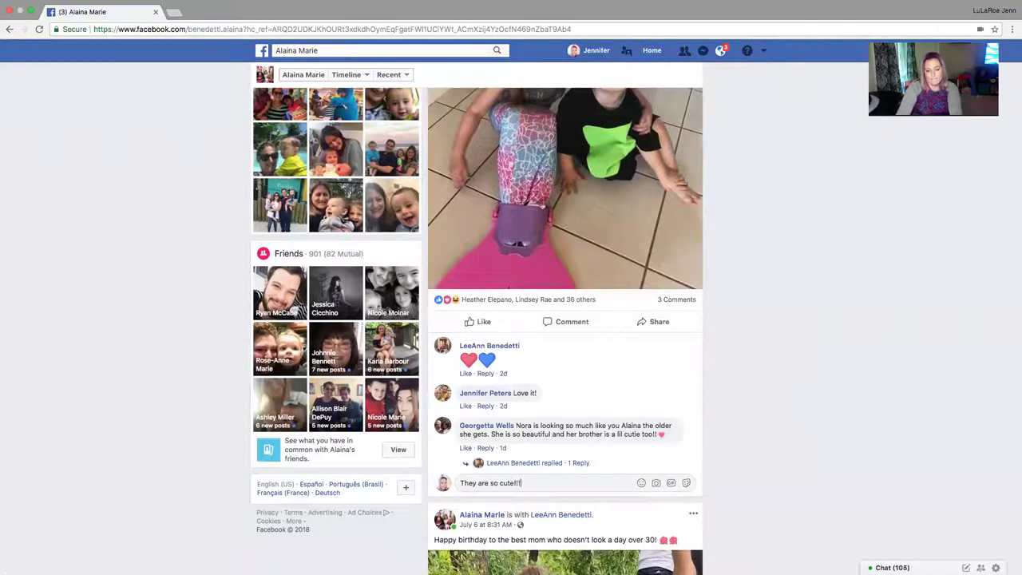
{"action": "key", "text": "Return"}
{"action": "scroll", "coordinate": [873, 443], "scroll_direction": "up", "scroll_amount": 10}
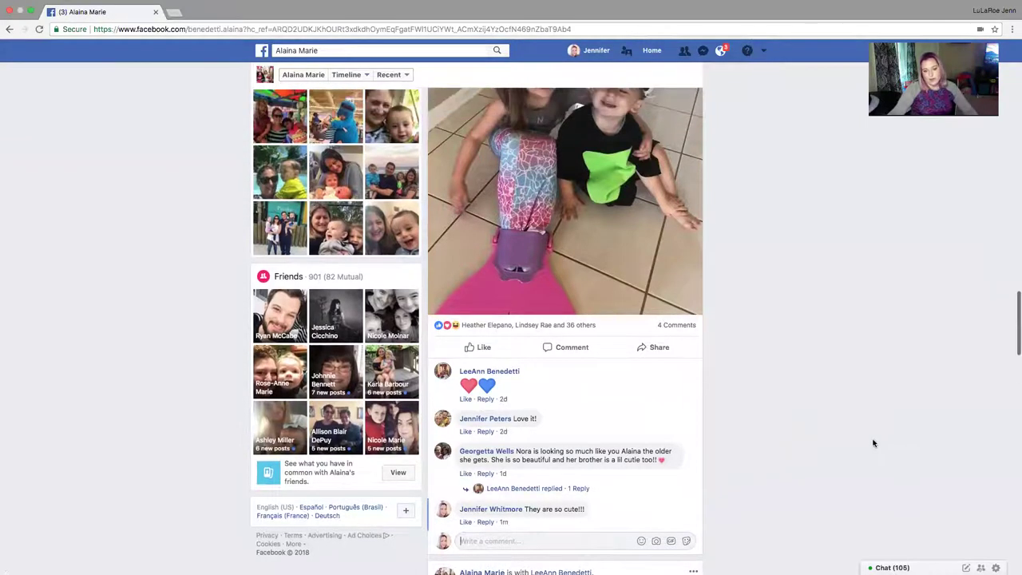
{"action": "scroll", "coordinate": [873, 449], "scroll_direction": "up", "scroll_amount": 8}
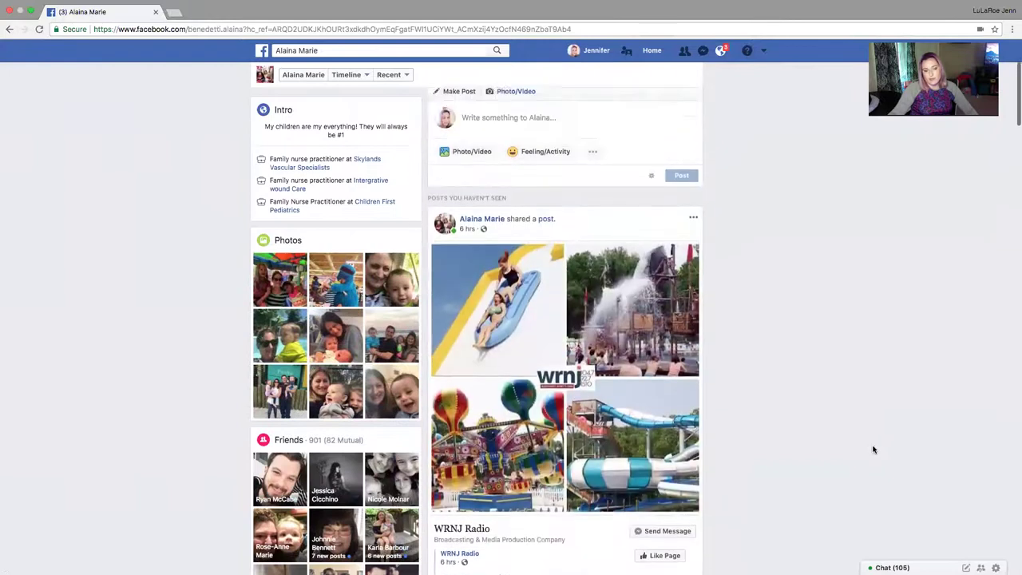
Return to the home page, open the Training Video list from the friend lists, and show its management options
{"action": "left_click", "coordinate": [262, 51]}
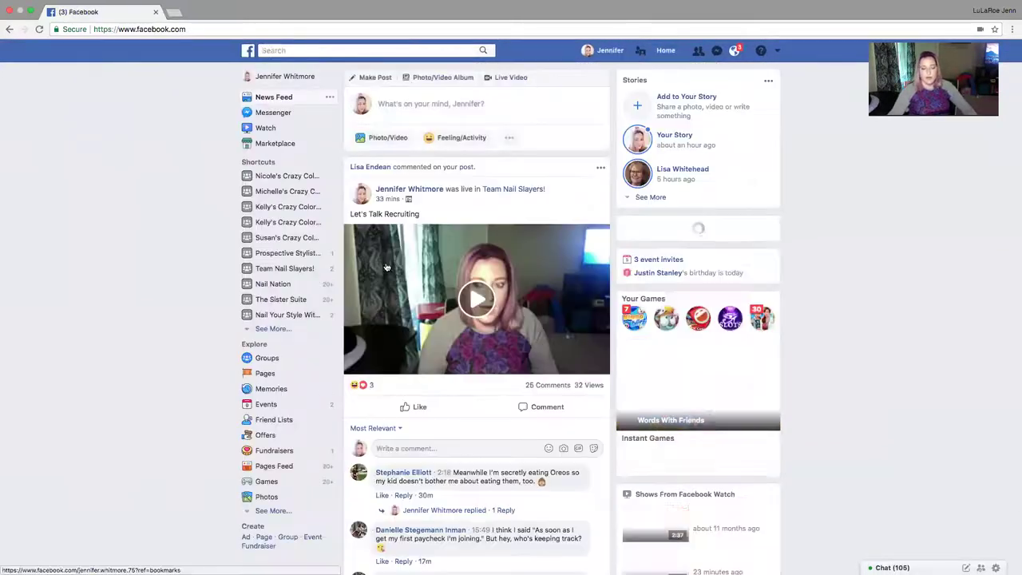
{"action": "left_click", "coordinate": [292, 422]}
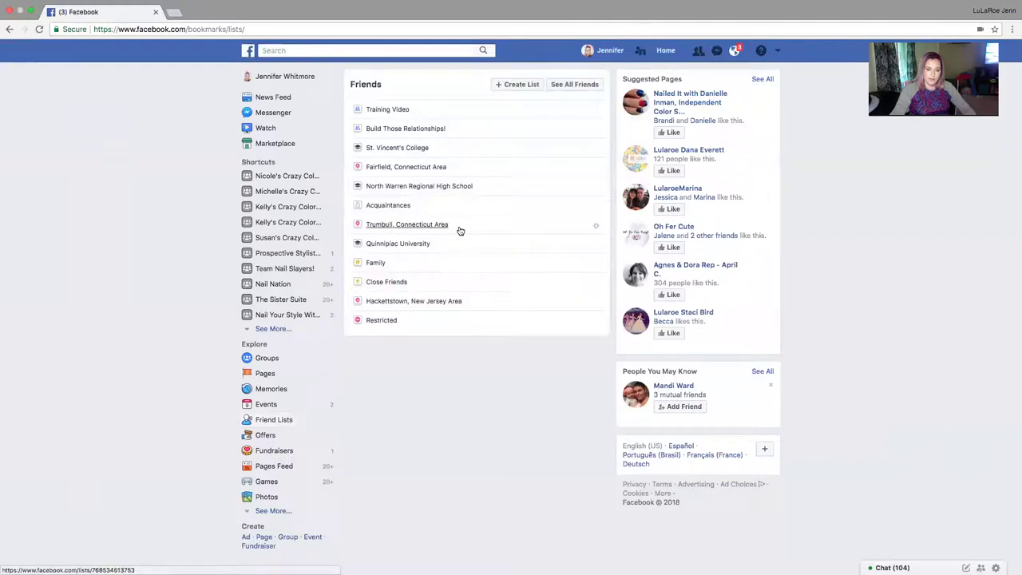
{"action": "left_click", "coordinate": [436, 109]}
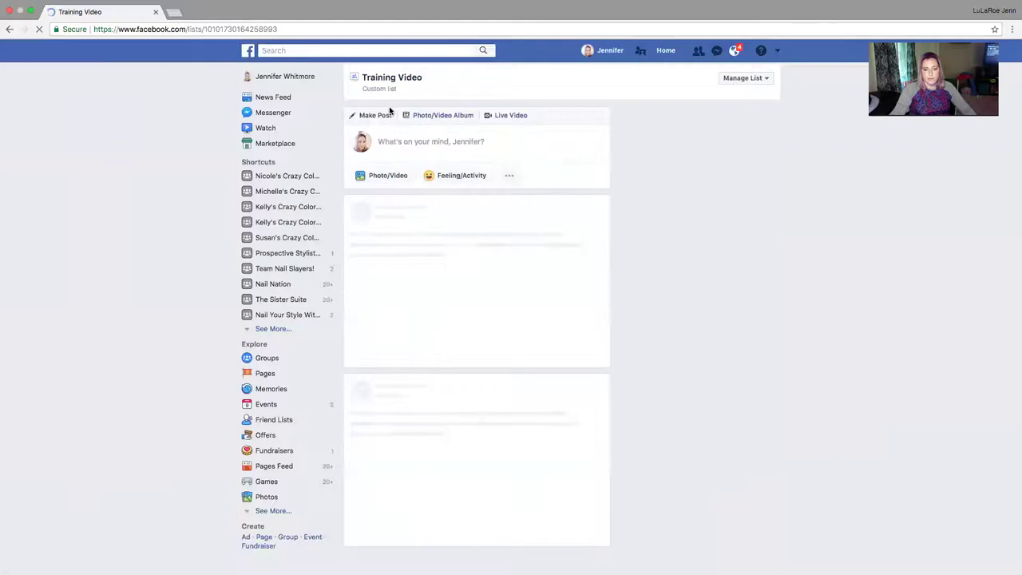
{"action": "left_click", "coordinate": [748, 79]}
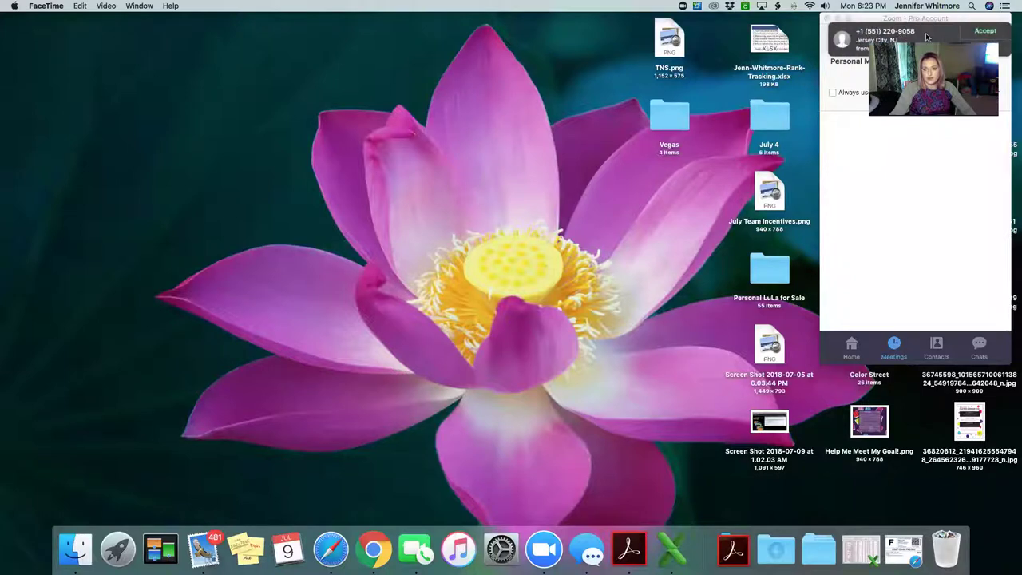
Decline the incoming phone call and switch back to the Training Video list in Chrome
{"action": "left_click", "coordinate": [985, 48]}
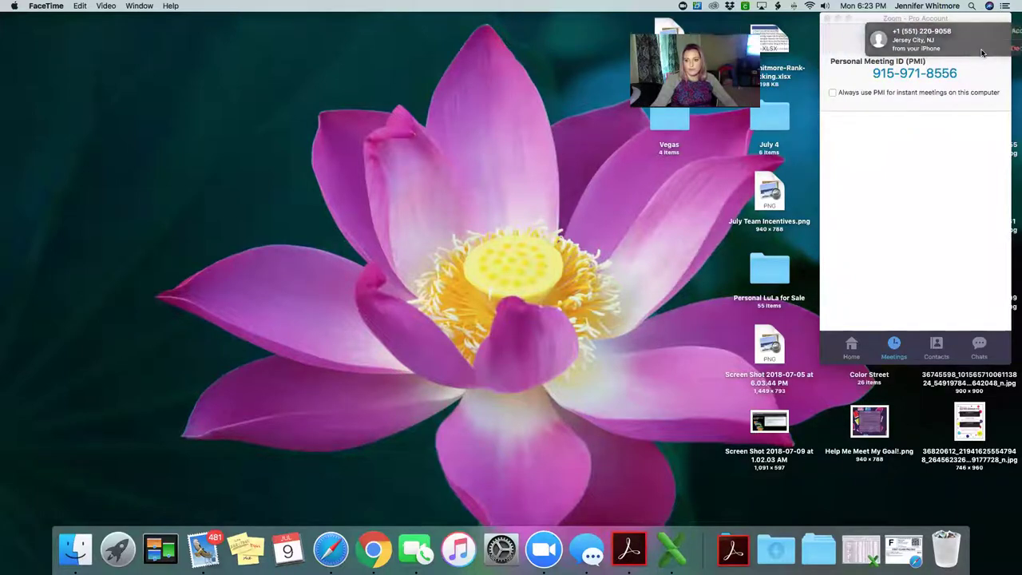
{"action": "left_click", "coordinate": [908, 23]}
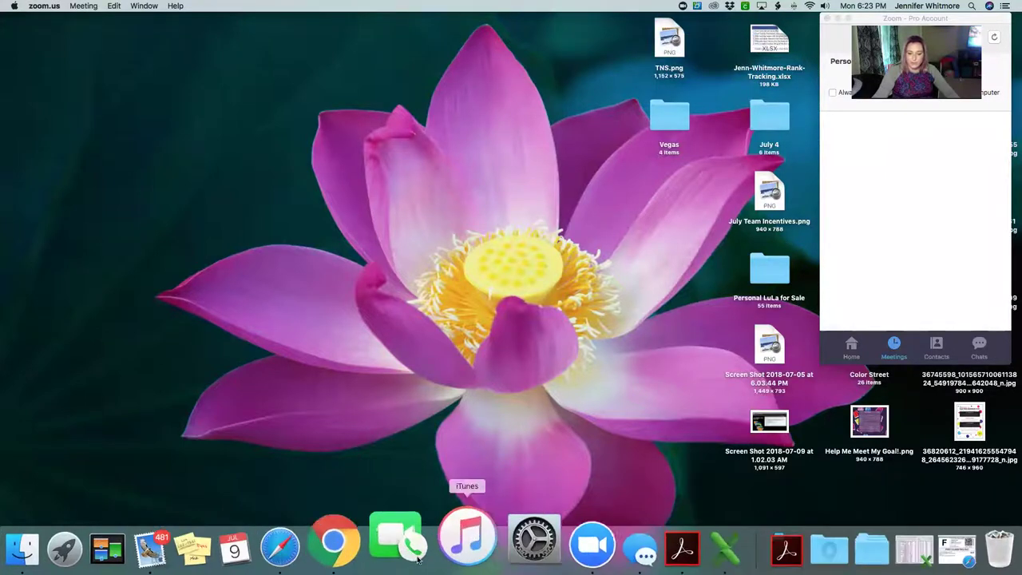
{"action": "left_click", "coordinate": [379, 553]}
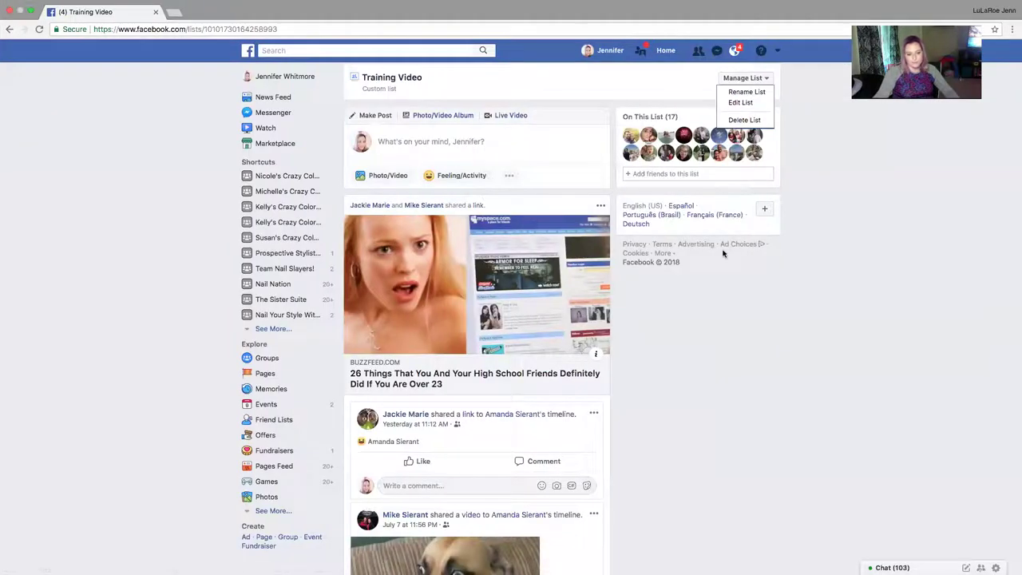
Start editing the Training Video list and remove five consecutive members, beginning with the fifth one shown
{"action": "left_click", "coordinate": [739, 102]}
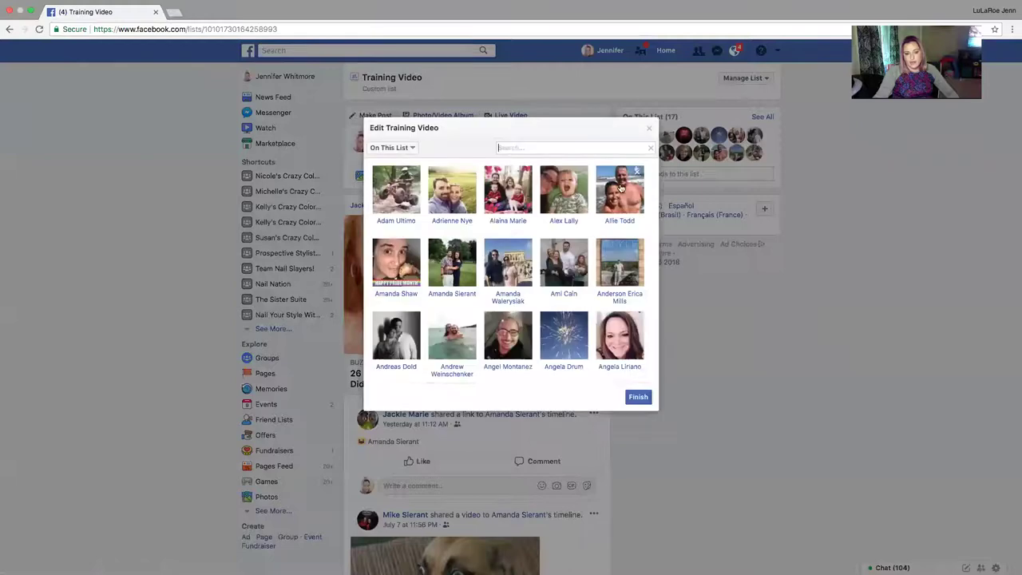
{"action": "left_click", "coordinate": [637, 175]}
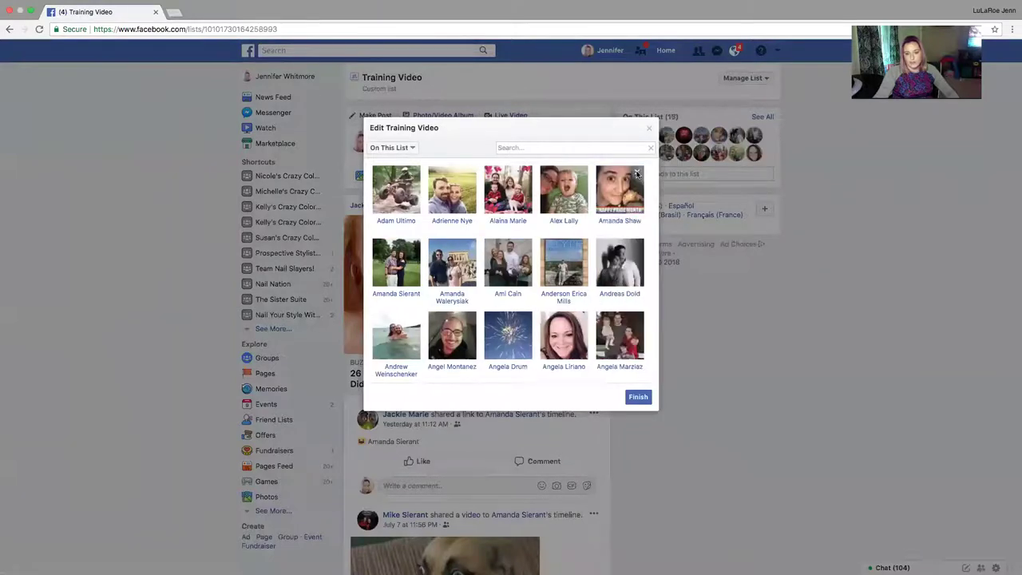
{"action": "left_click", "coordinate": [636, 174]}
{"action": "left_click", "coordinate": [636, 174]}
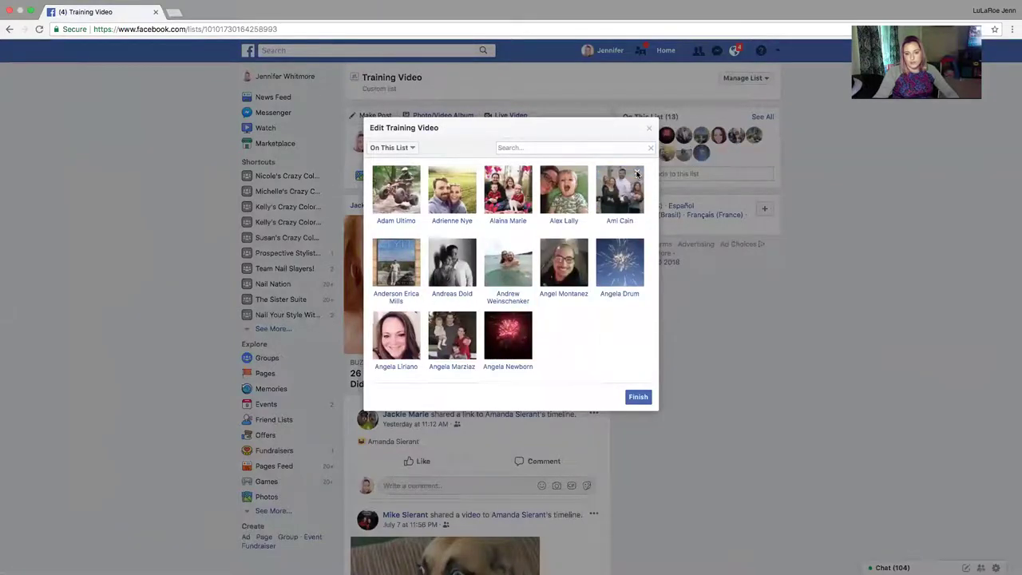
{"action": "left_click", "coordinate": [636, 175]}
Switch the list editor from current members to all friends and look over who can be added or removed
{"action": "left_click", "coordinate": [388, 150]}
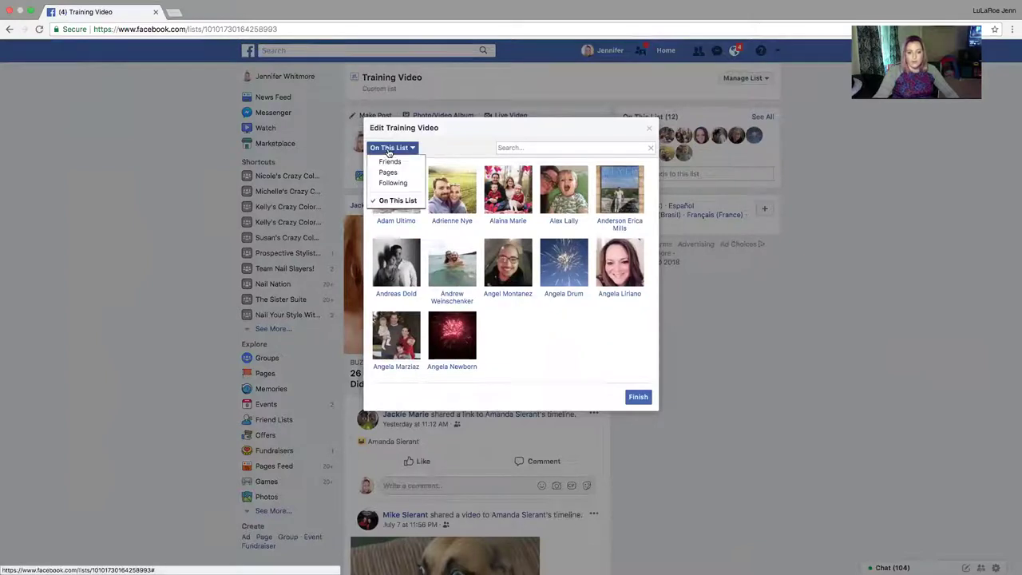
{"action": "left_click", "coordinate": [477, 144]}
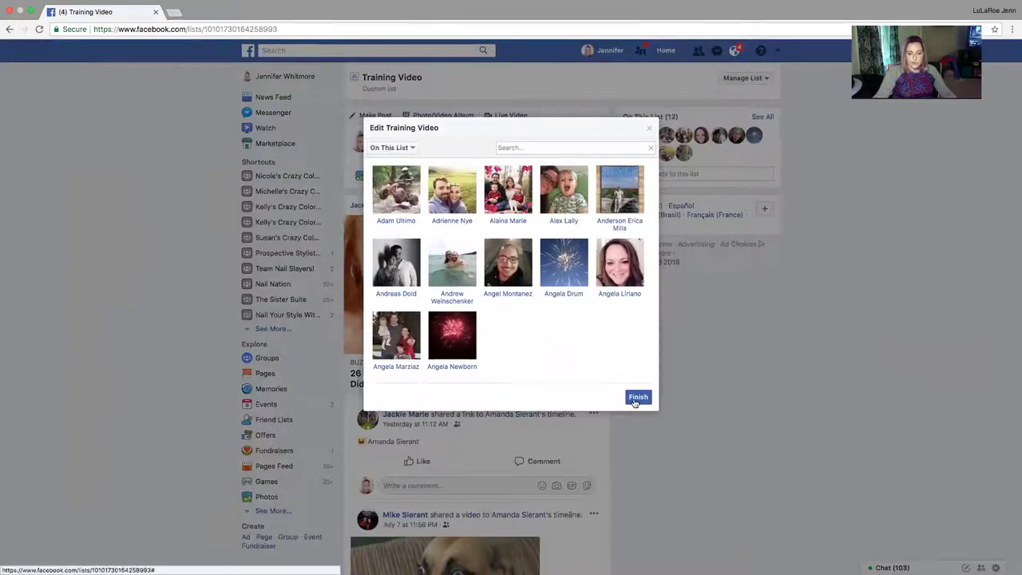
{"action": "left_click", "coordinate": [373, 149]}
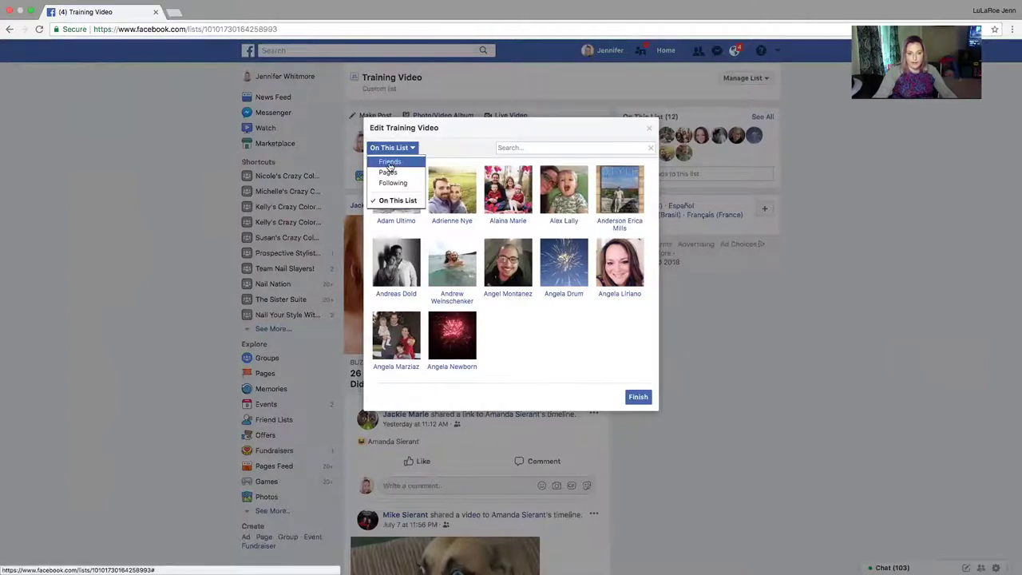
{"action": "left_click", "coordinate": [390, 163]}
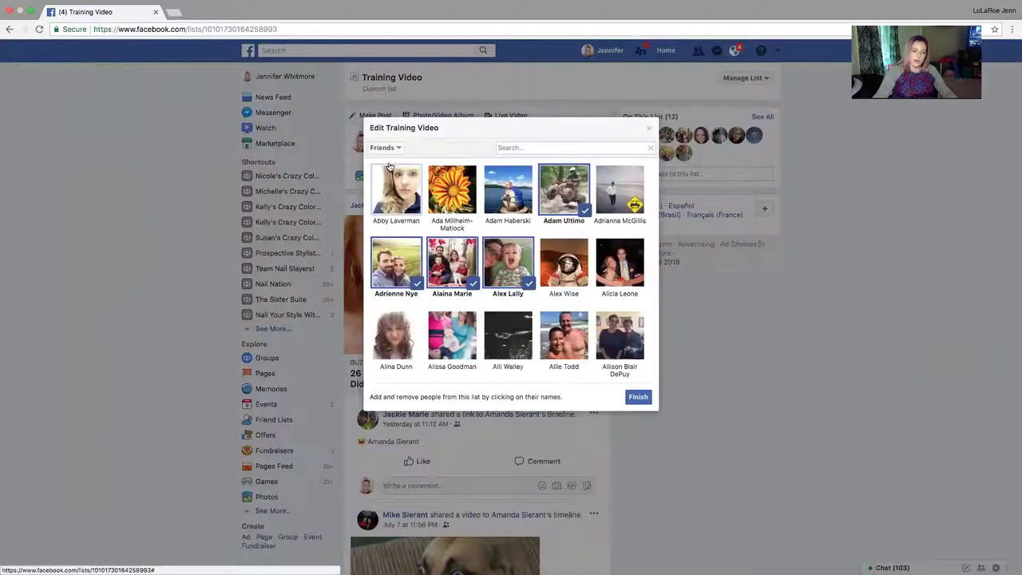
{"action": "scroll", "coordinate": [404, 194], "scroll_direction": "down", "scroll_amount": 2}
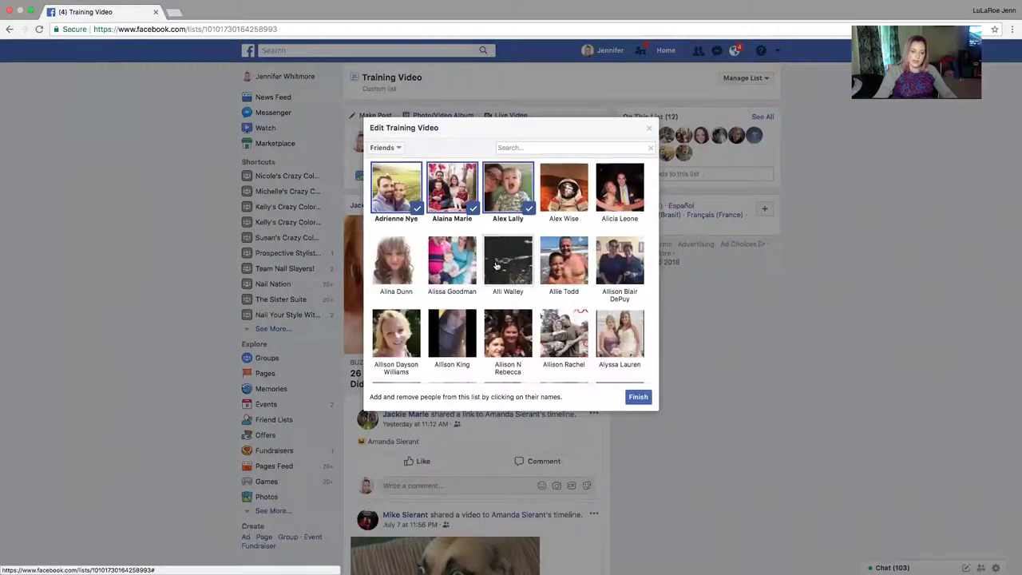
Browse the pages available in the list editor and add TheBabyGuyNYC to the Training Video list
{"action": "left_click", "coordinate": [385, 149]}
{"action": "left_click", "coordinate": [383, 171]}
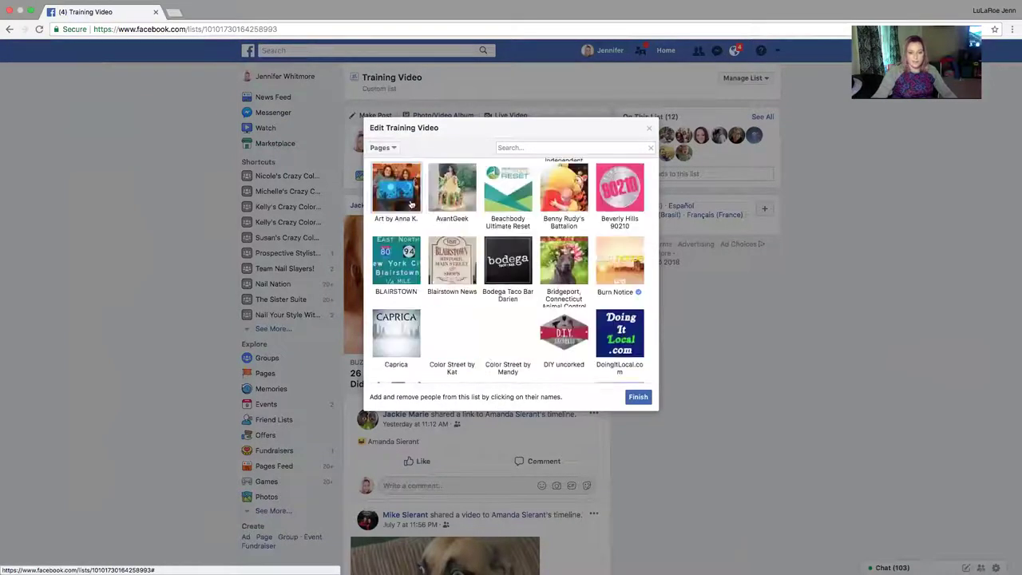
{"action": "scroll", "coordinate": [463, 254], "scroll_direction": "down", "scroll_amount": 15}
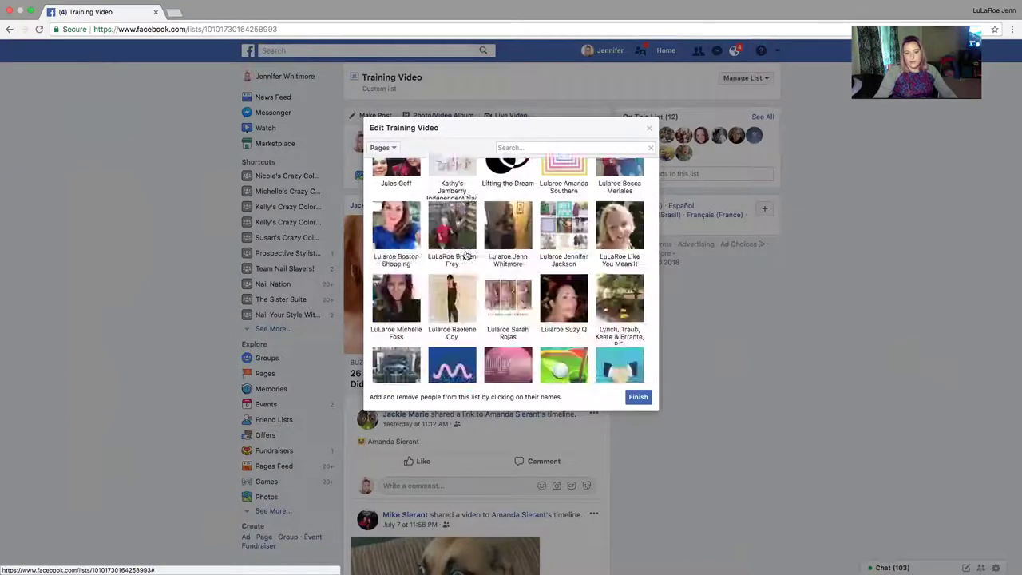
{"action": "scroll", "coordinate": [464, 256], "scroll_direction": "down", "scroll_amount": 3}
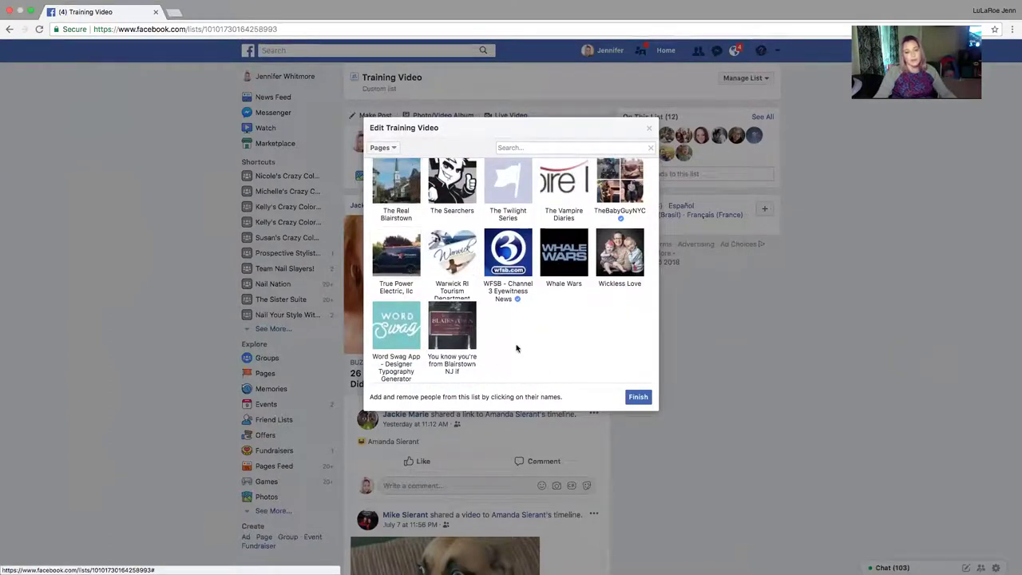
{"action": "scroll", "coordinate": [569, 322], "scroll_direction": "up", "scroll_amount": 10}
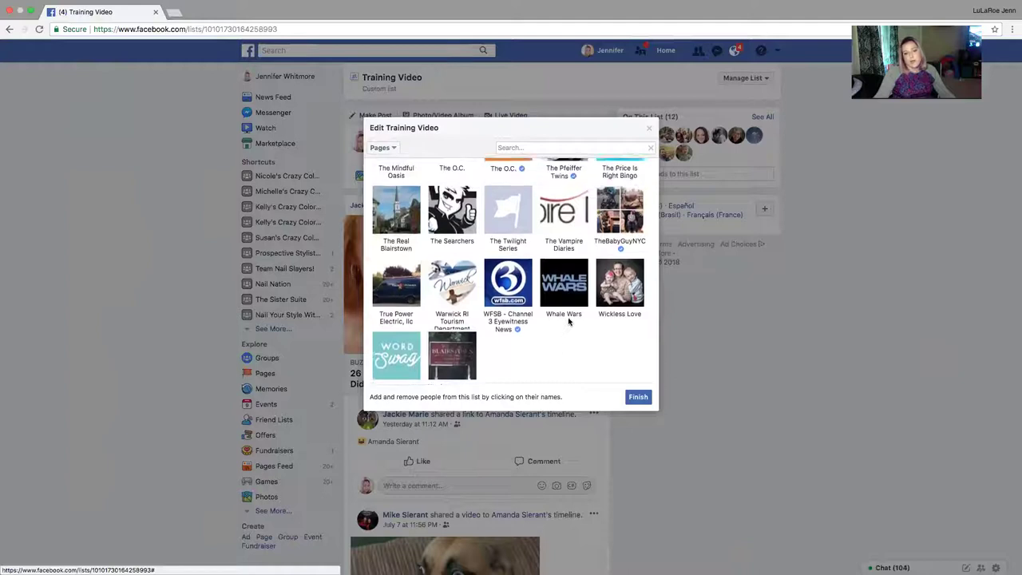
{"action": "scroll", "coordinate": [569, 322], "scroll_direction": "up", "scroll_amount": 5}
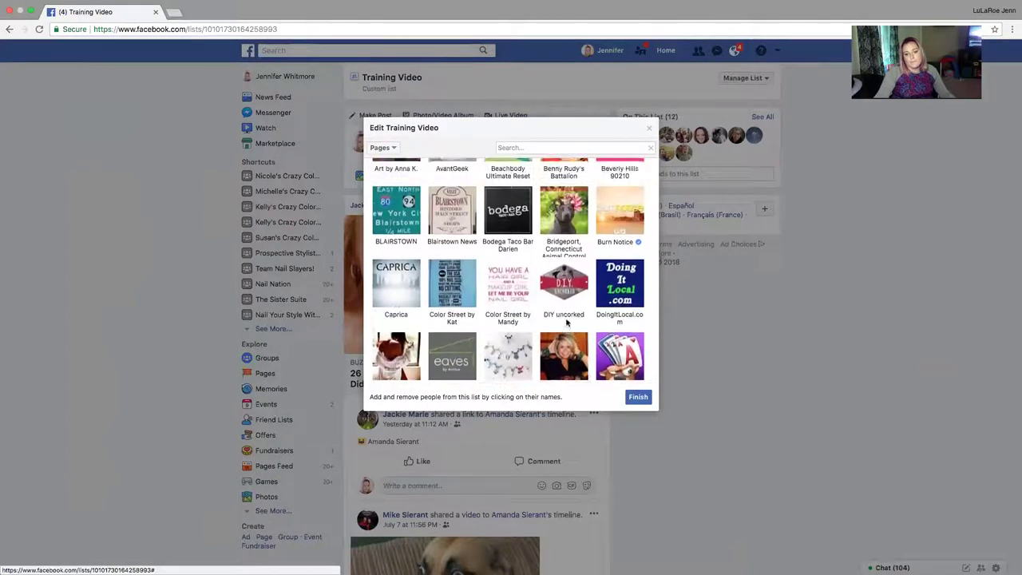
{"action": "scroll", "coordinate": [564, 327], "scroll_direction": "down", "scroll_amount": 5}
{"action": "scroll", "coordinate": [563, 324], "scroll_direction": "down", "scroll_amount": 10}
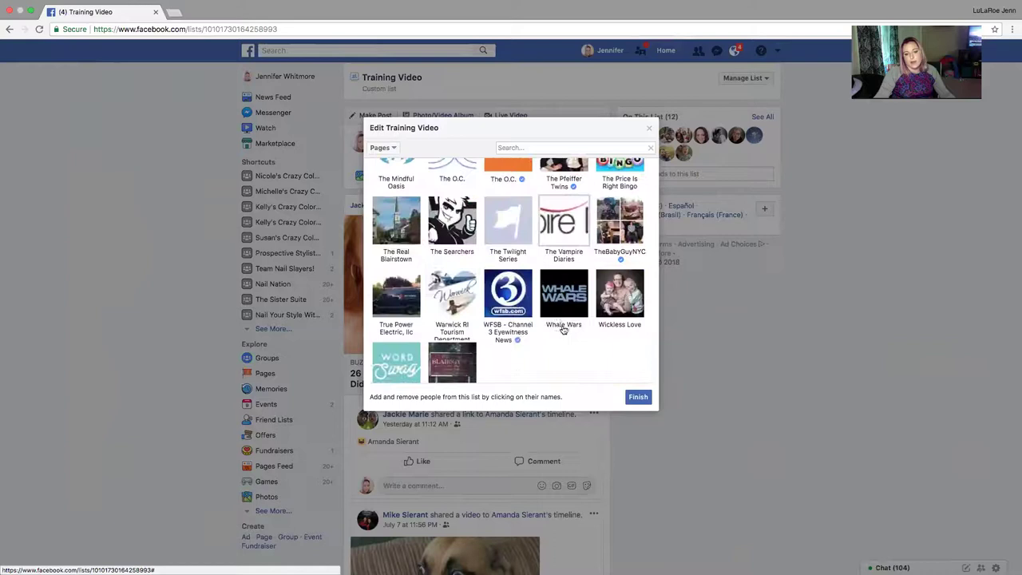
{"action": "left_click", "coordinate": [626, 238]}
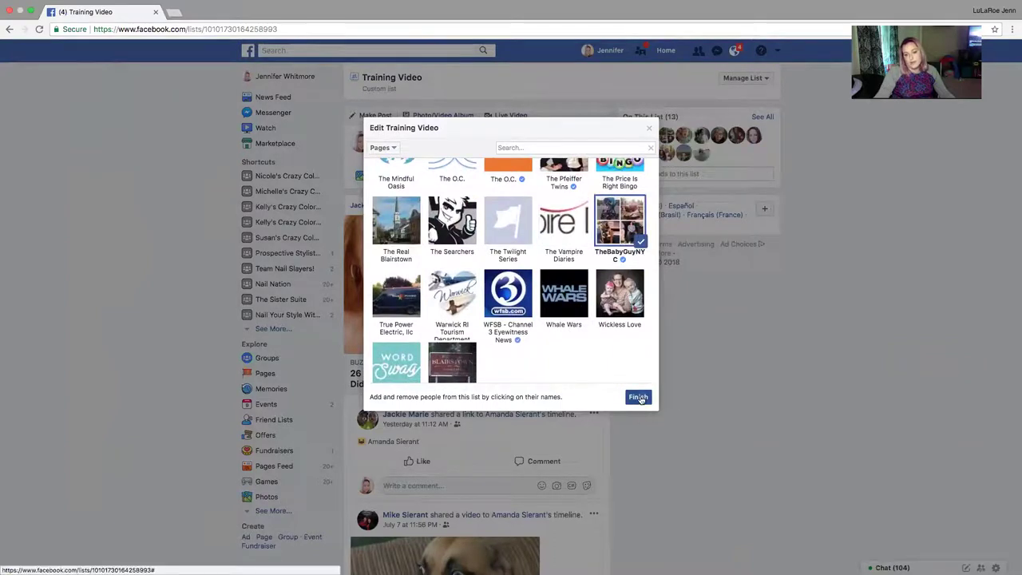
Save the edited list and reopen Training Video from the friend lists overview
{"action": "left_click", "coordinate": [638, 397]}
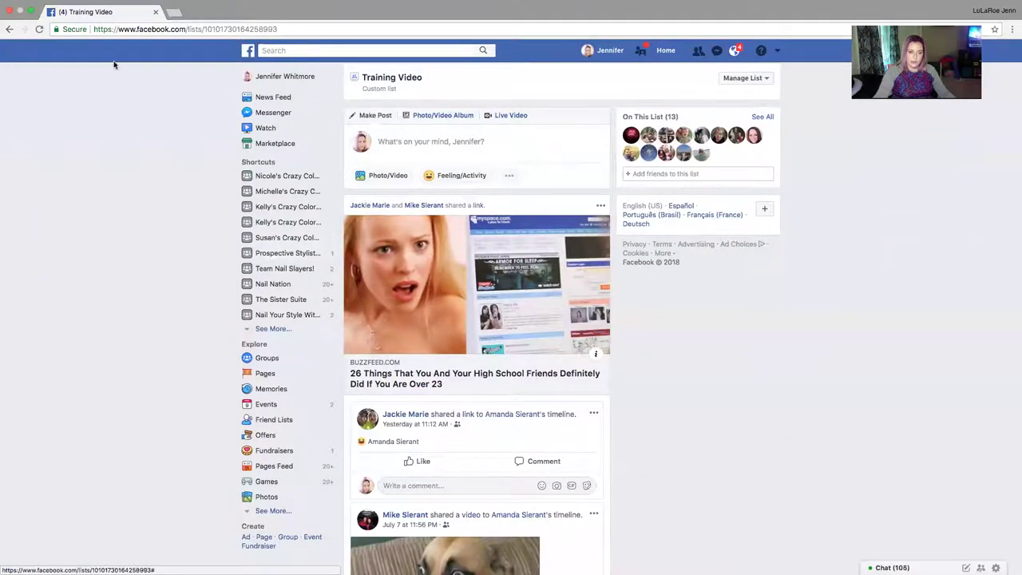
{"action": "left_click", "coordinate": [290, 421]}
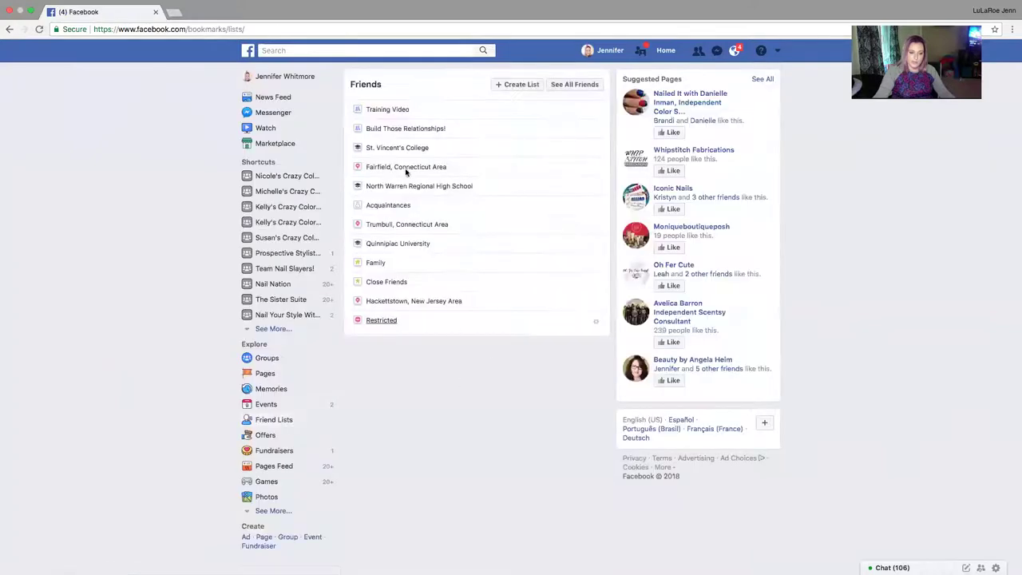
{"action": "left_click", "coordinate": [384, 108]}
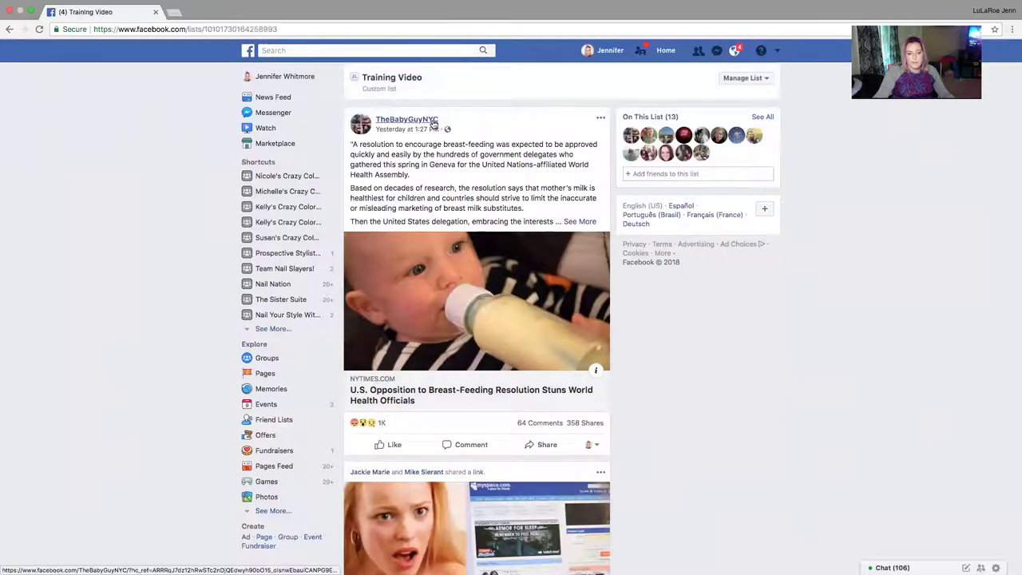
Expand and look over the comments on TheBabyGuyNYC's breast-feeding resolution post in the list feed
{"action": "left_click", "coordinate": [546, 424]}
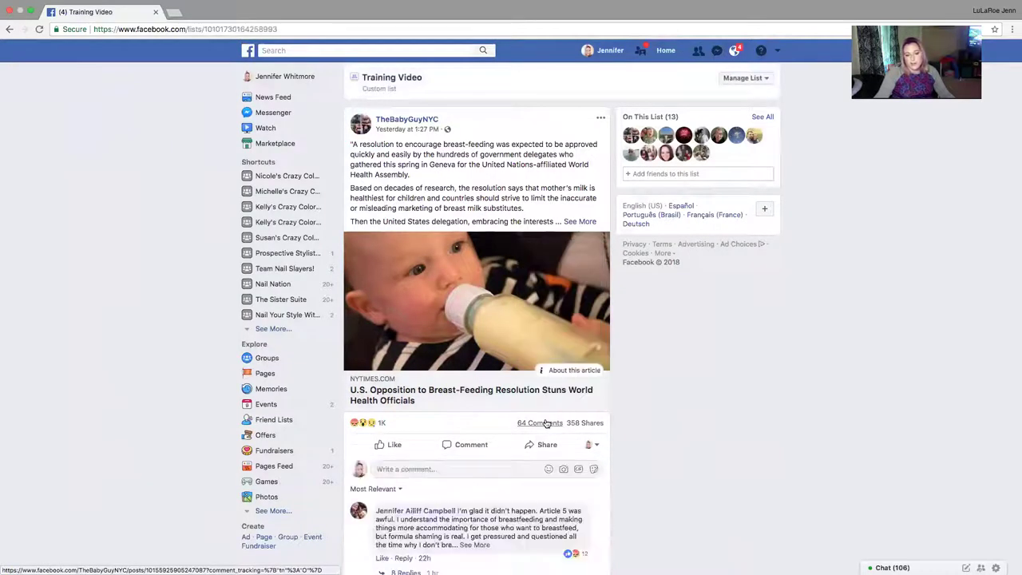
{"action": "scroll", "coordinate": [545, 421], "scroll_direction": "down", "scroll_amount": 3}
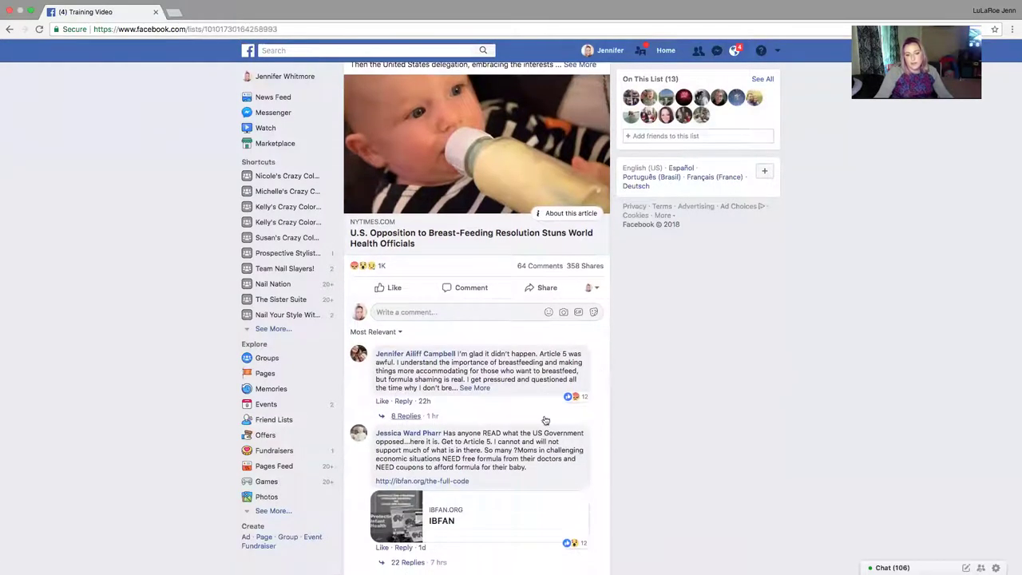
{"action": "scroll", "coordinate": [546, 421], "scroll_direction": "down", "scroll_amount": 4}
{"action": "scroll", "coordinate": [514, 424], "scroll_direction": "up", "scroll_amount": 1}
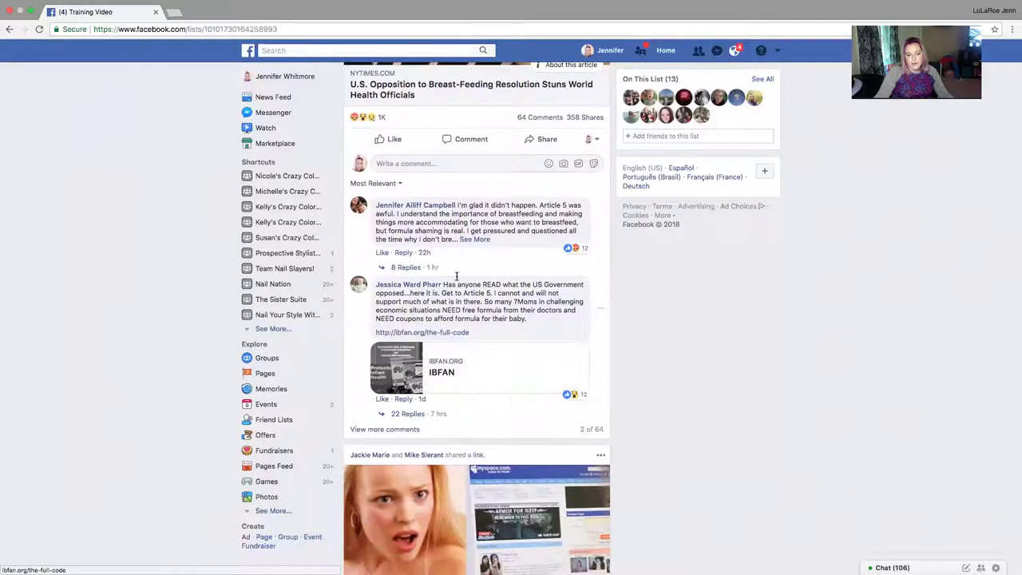
{"action": "scroll", "coordinate": [459, 276], "scroll_direction": "up", "scroll_amount": 1}
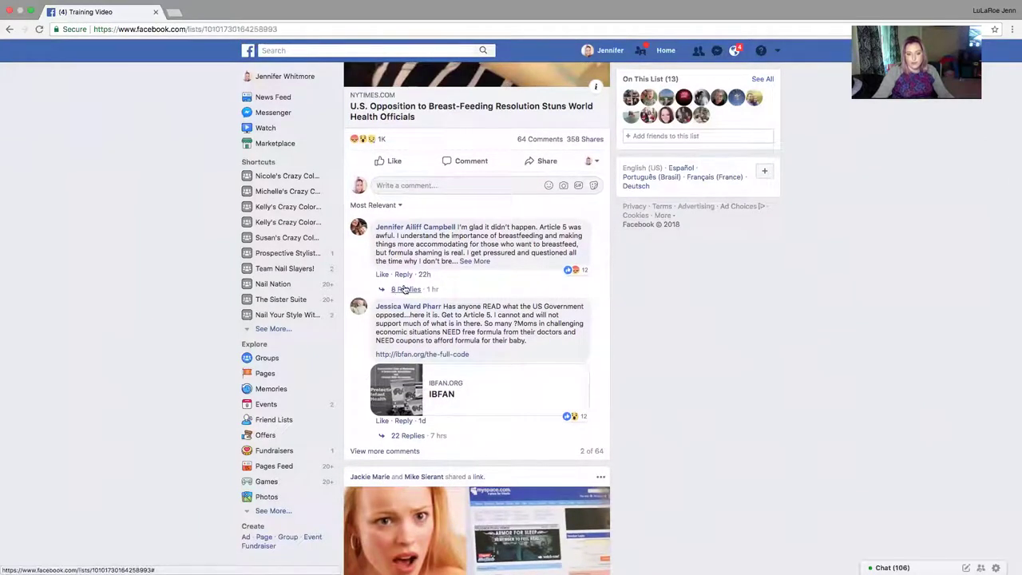
{"action": "scroll", "coordinate": [661, 301], "scroll_direction": "up", "scroll_amount": 5}
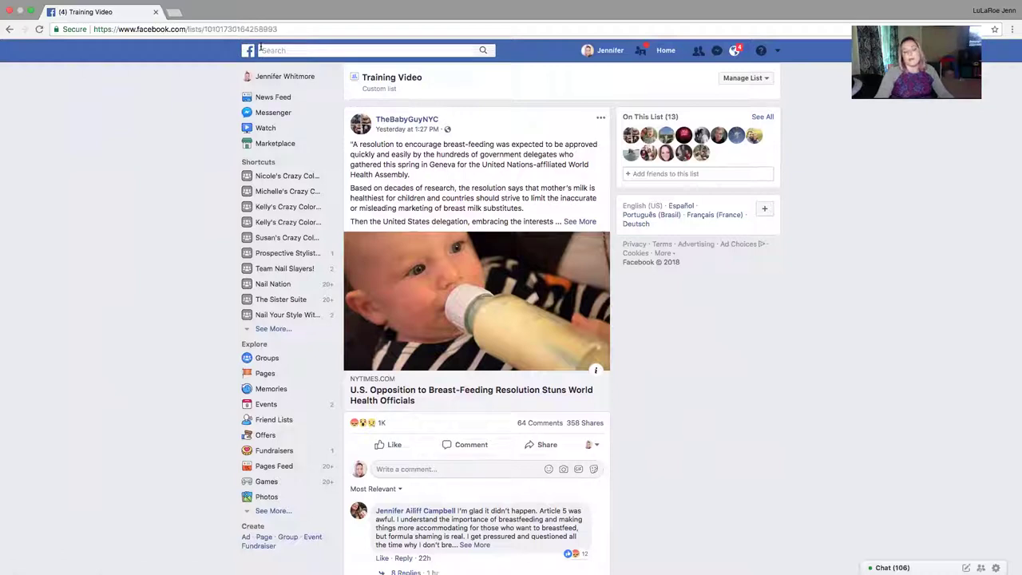
Delete the Training Video list and confirm the deletion
{"action": "left_click", "coordinate": [767, 79]}
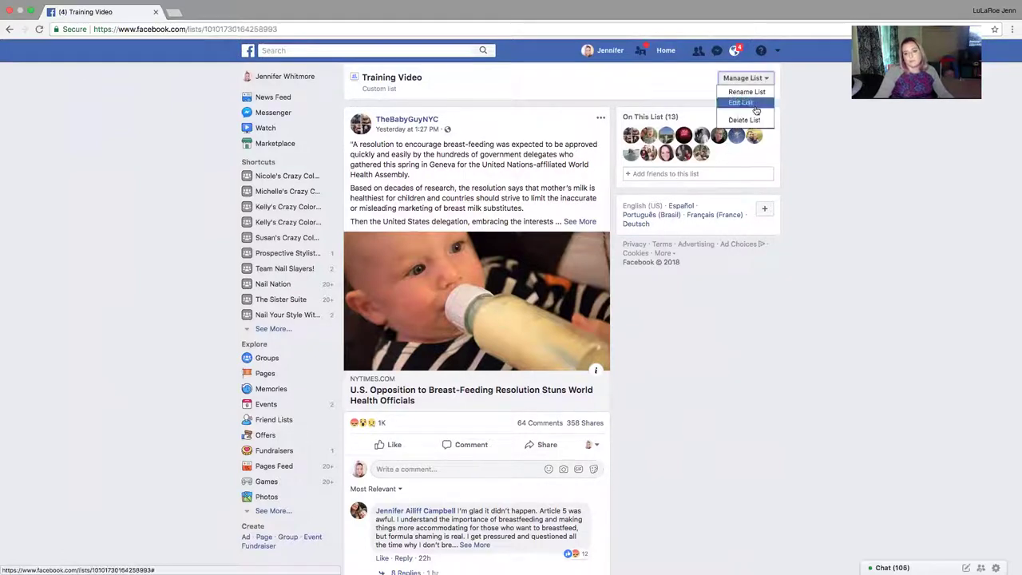
{"action": "left_click", "coordinate": [739, 120]}
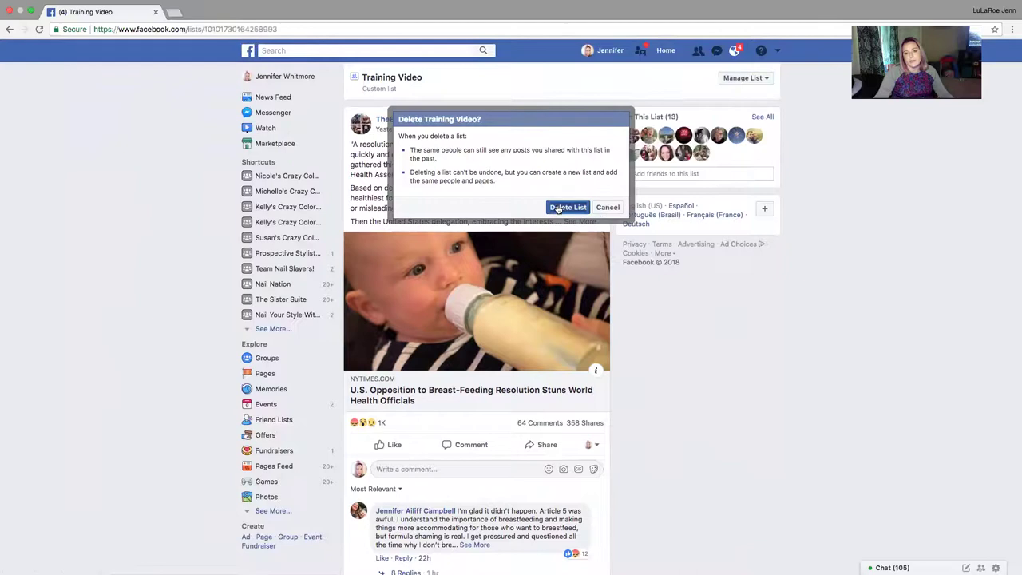
{"action": "left_click", "coordinate": [563, 207]}
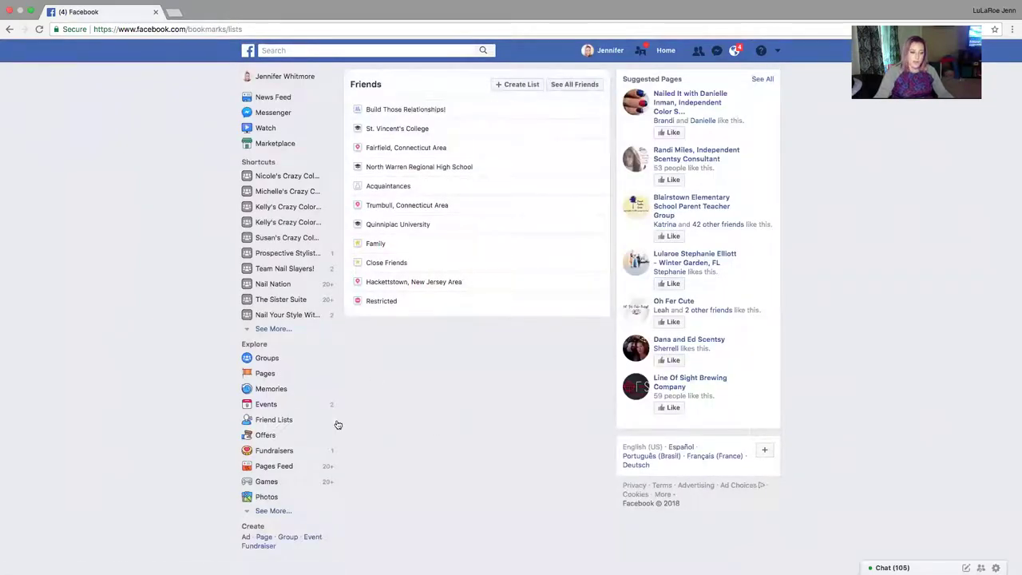
Return to the news feed, open your own profile and look through its timeline posts and comments
{"action": "left_click", "coordinate": [249, 51]}
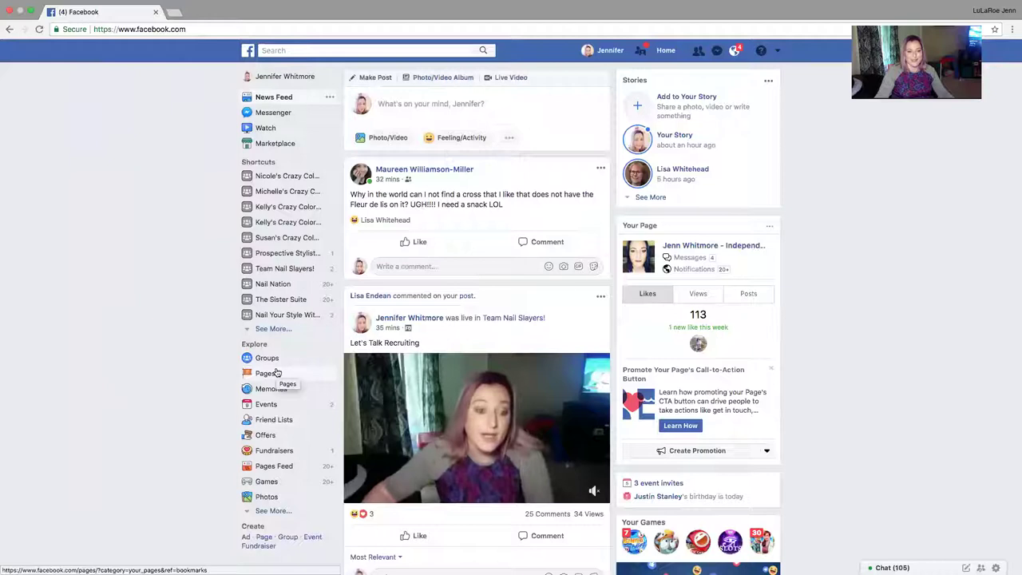
{"action": "left_click", "coordinate": [302, 77]}
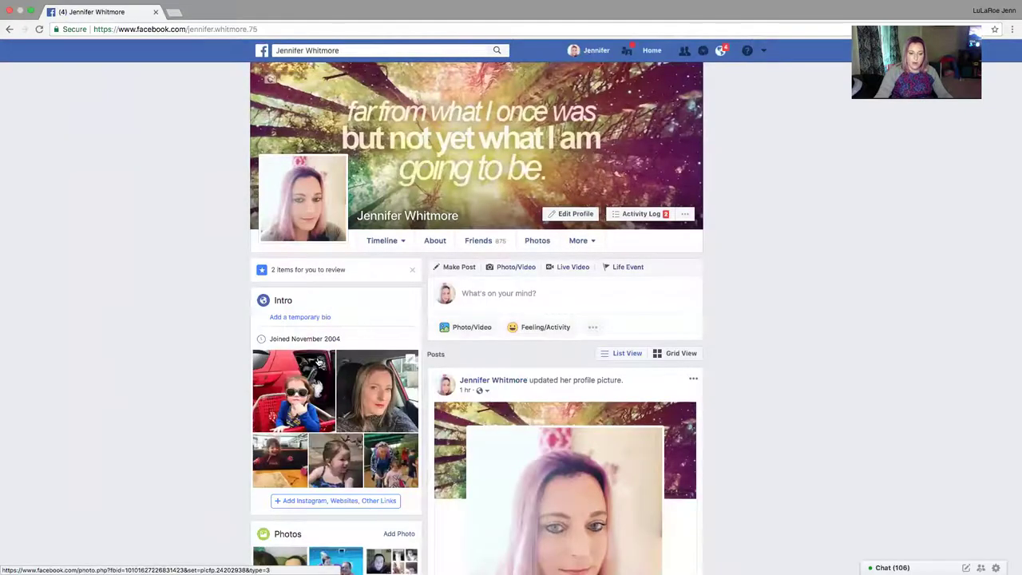
{"action": "scroll", "coordinate": [317, 361], "scroll_direction": "down", "scroll_amount": 2}
{"action": "scroll", "coordinate": [317, 362], "scroll_direction": "down", "scroll_amount": 10}
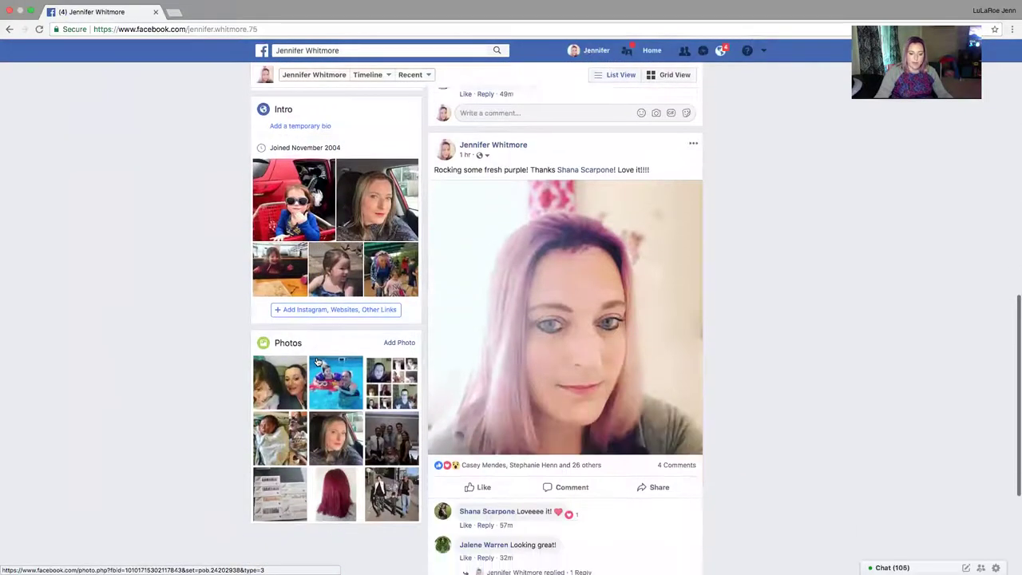
{"action": "scroll", "coordinate": [317, 362], "scroll_direction": "down", "scroll_amount": 1}
{"action": "scroll", "coordinate": [317, 362], "scroll_direction": "up", "scroll_amount": 3}
{"action": "scroll", "coordinate": [208, 256], "scroll_direction": "down", "scroll_amount": 4}
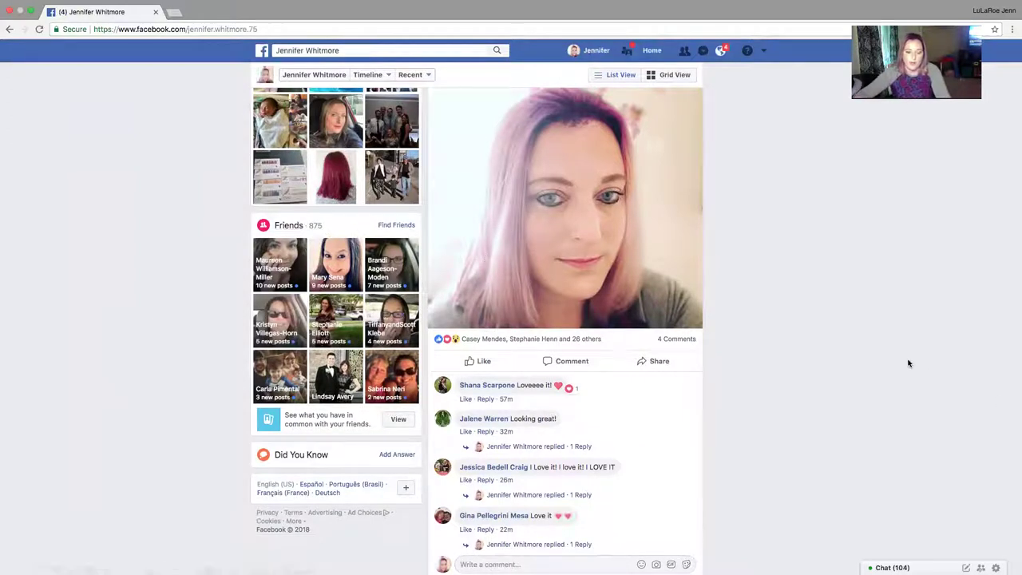
{"action": "scroll", "coordinate": [908, 364], "scroll_direction": "up", "scroll_amount": 5}
{"action": "scroll", "coordinate": [908, 363], "scroll_direction": "up", "scroll_amount": 5}
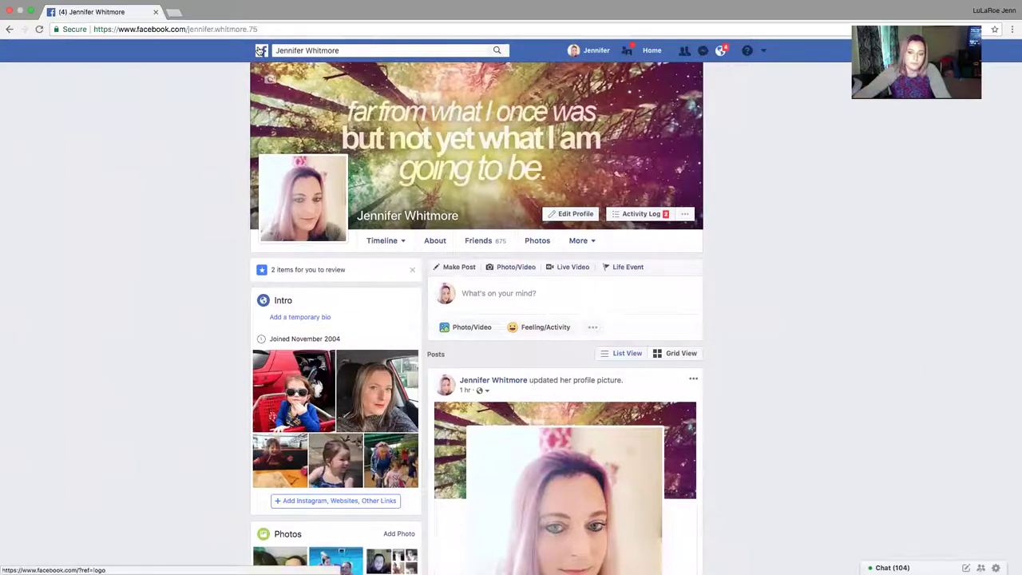
{"action": "left_click", "coordinate": [763, 52]}
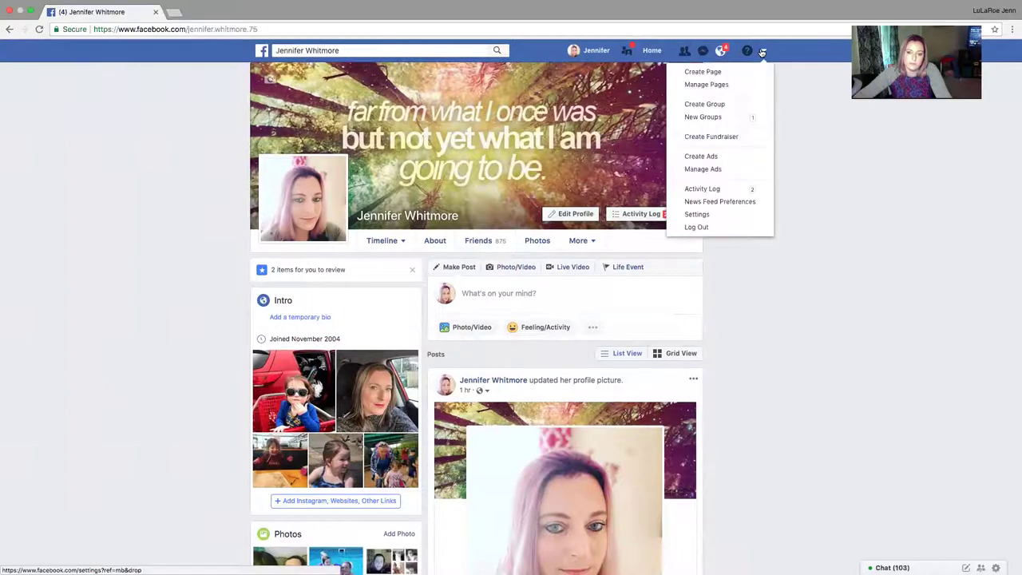
{"action": "left_click", "coordinate": [849, 119]}
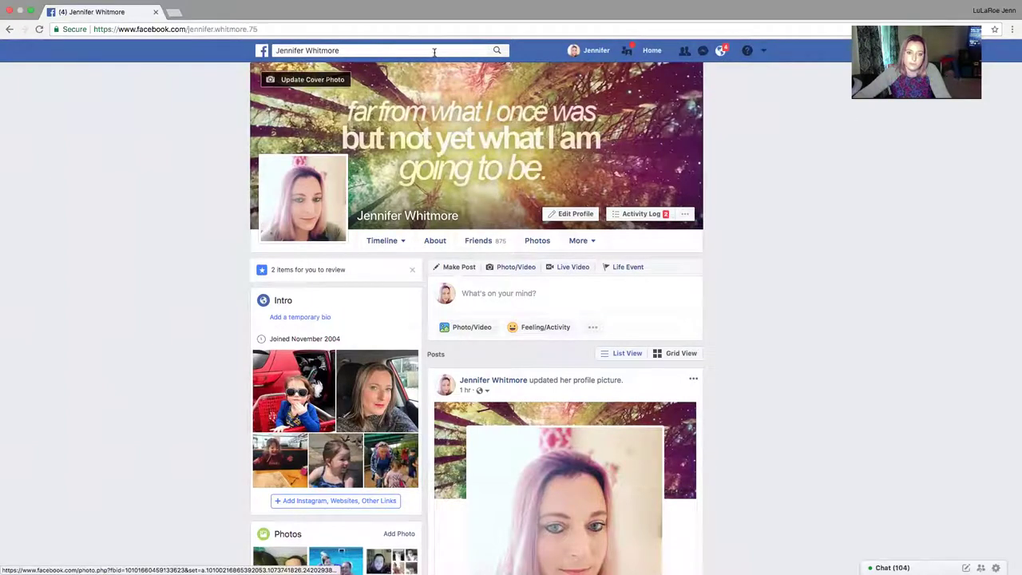
{"action": "left_click", "coordinate": [390, 52]}
Return to the news feed and expand the Explore section to look over all its entries
{"action": "left_click", "coordinate": [261, 51]}
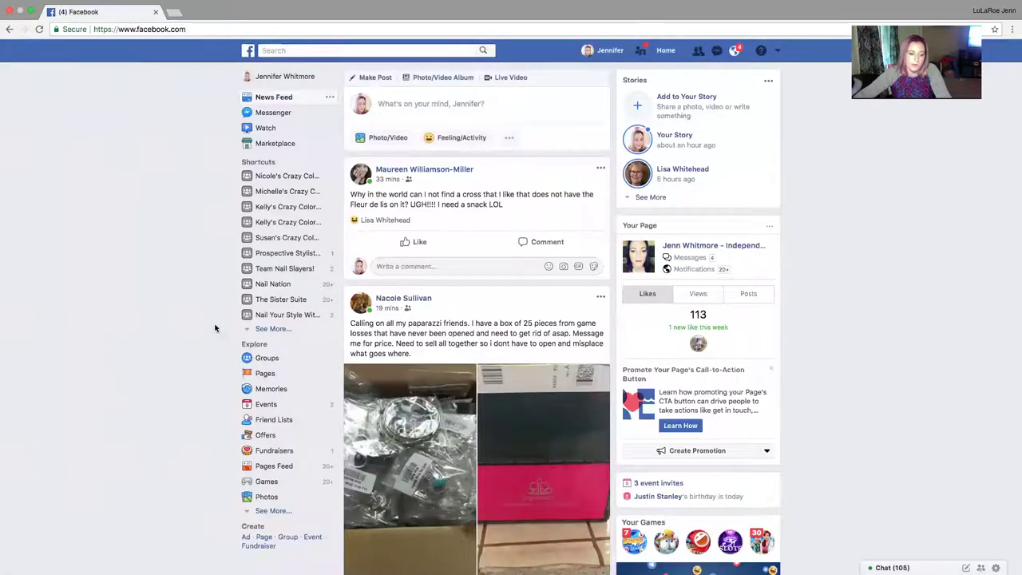
{"action": "scroll", "coordinate": [299, 421], "scroll_direction": "down", "scroll_amount": 1}
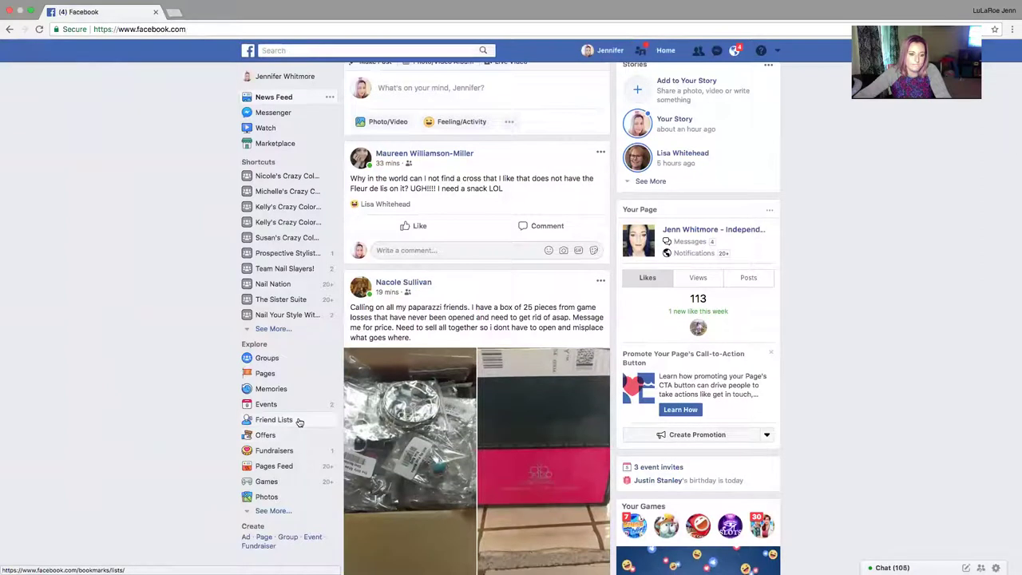
{"action": "scroll", "coordinate": [298, 421], "scroll_direction": "up", "scroll_amount": 1}
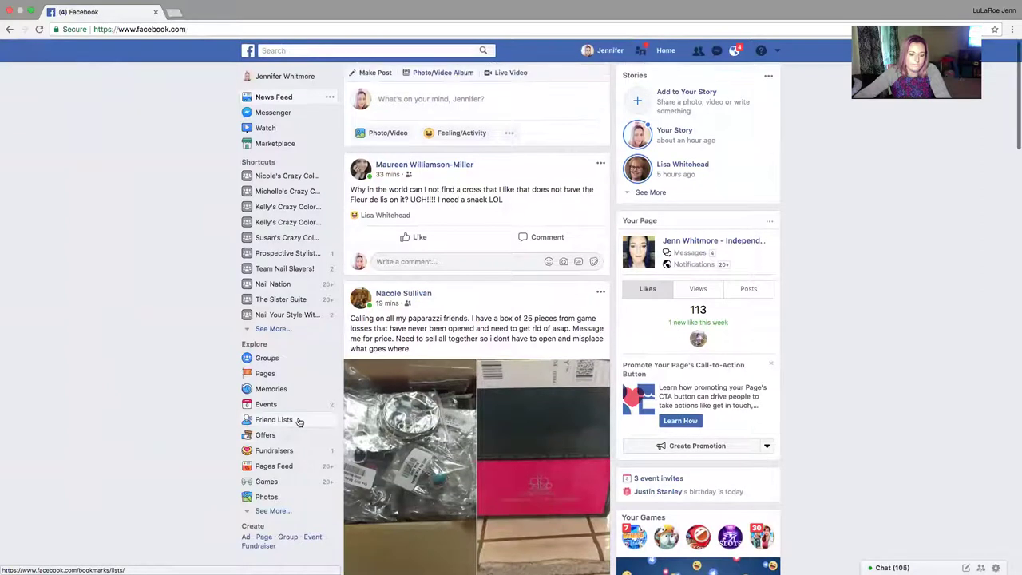
{"action": "left_click", "coordinate": [271, 511]}
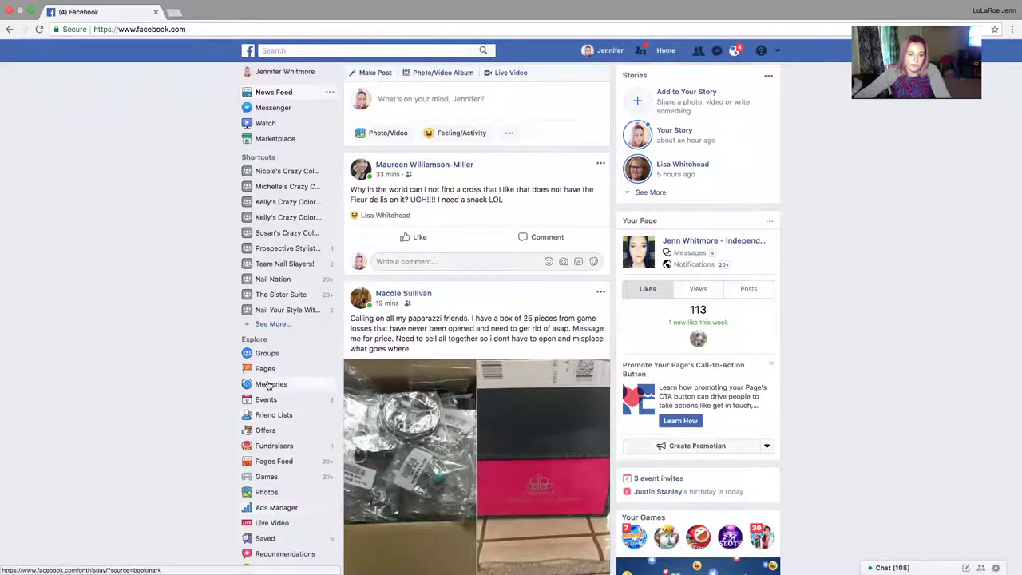
{"action": "scroll", "coordinate": [268, 385], "scroll_direction": "down", "scroll_amount": 1}
{"action": "scroll", "coordinate": [268, 386], "scroll_direction": "down", "scroll_amount": 2}
{"action": "scroll", "coordinate": [248, 403], "scroll_direction": "down", "scroll_amount": 2}
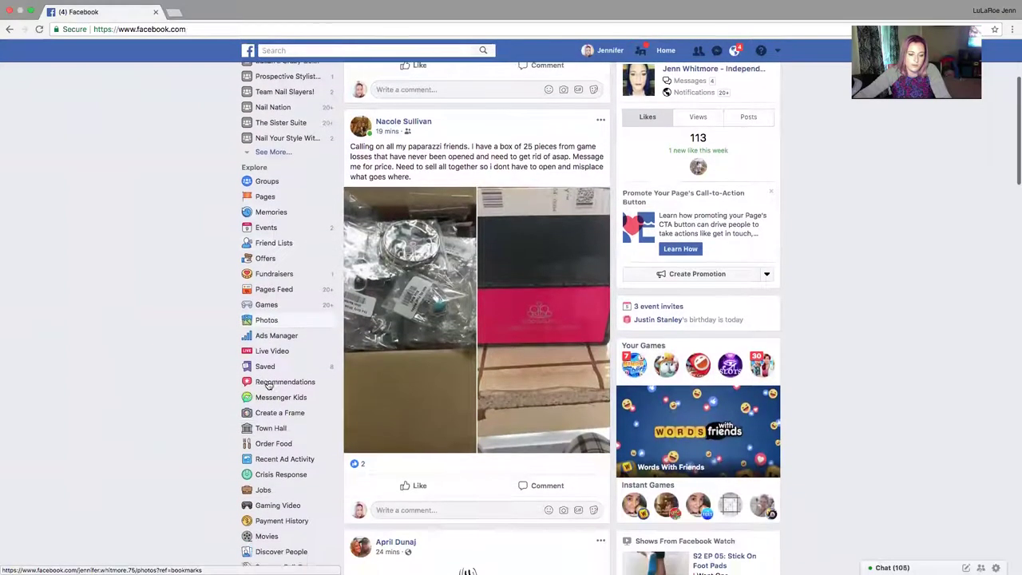
{"action": "left_click", "coordinate": [674, 51]}
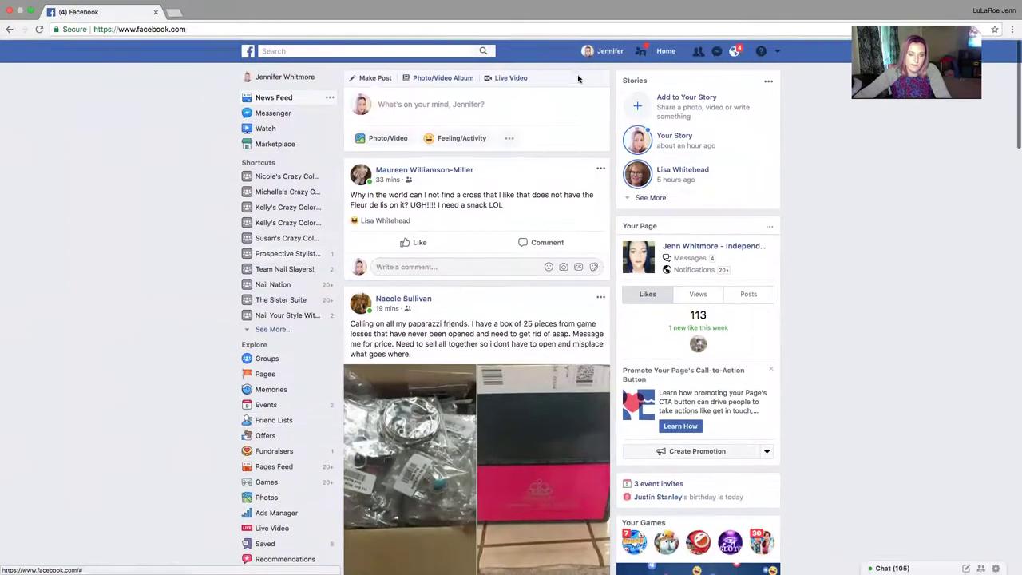
Open the Find Friends page from the friend requests and delete the pending request
{"action": "left_click", "coordinate": [699, 52]}
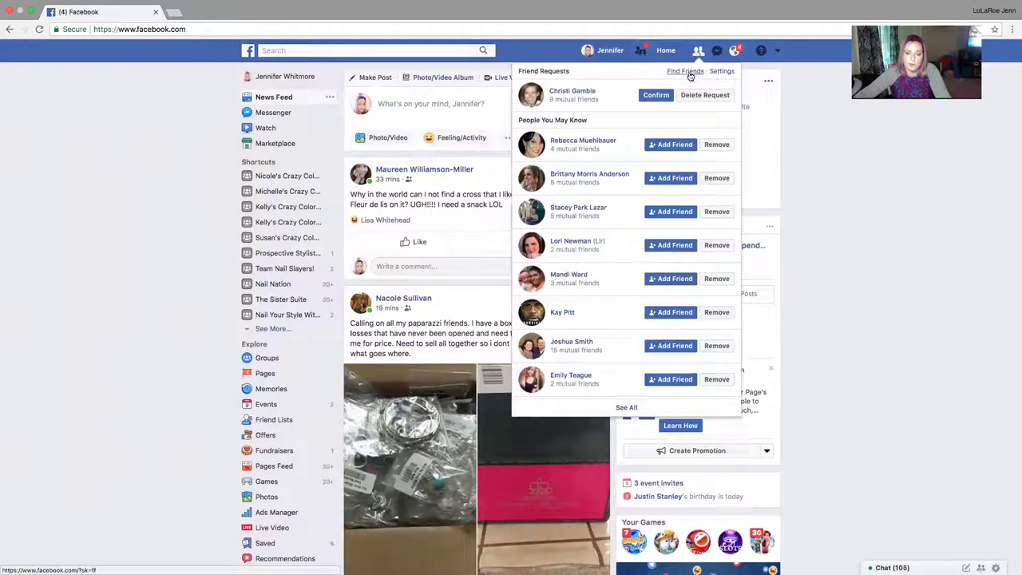
{"action": "left_click", "coordinate": [686, 72]}
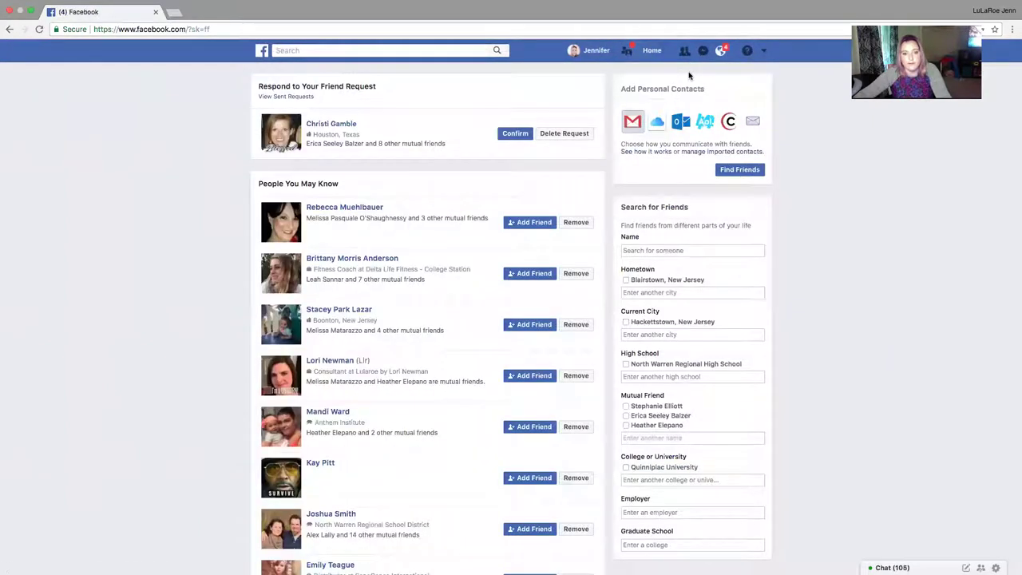
{"action": "scroll", "coordinate": [495, 168], "scroll_direction": "down", "scroll_amount": 3}
{"action": "scroll", "coordinate": [479, 165], "scroll_direction": "up", "scroll_amount": 2}
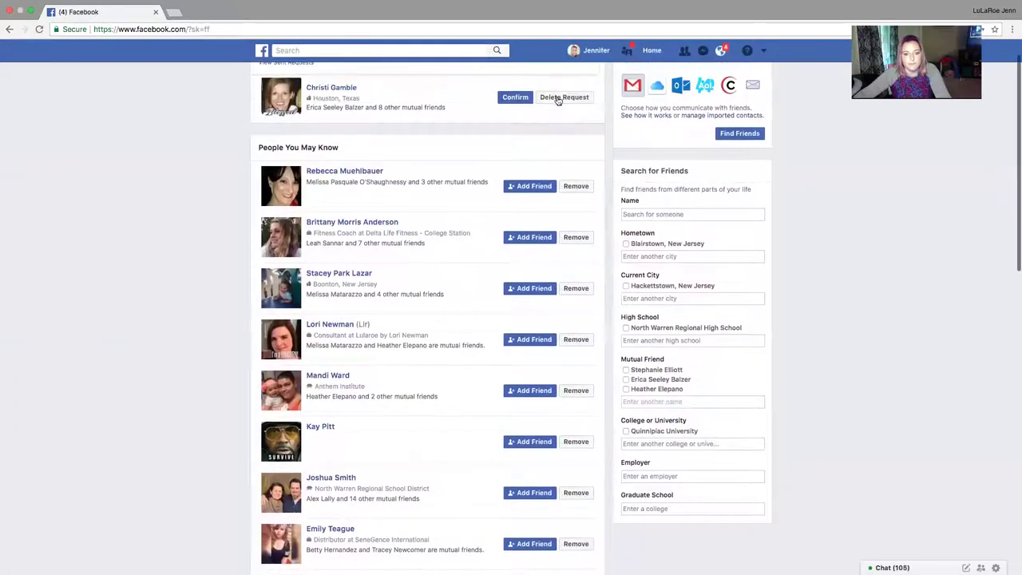
{"action": "left_click", "coordinate": [559, 97]}
{"action": "scroll", "coordinate": [495, 132], "scroll_direction": "down", "scroll_amount": 2}
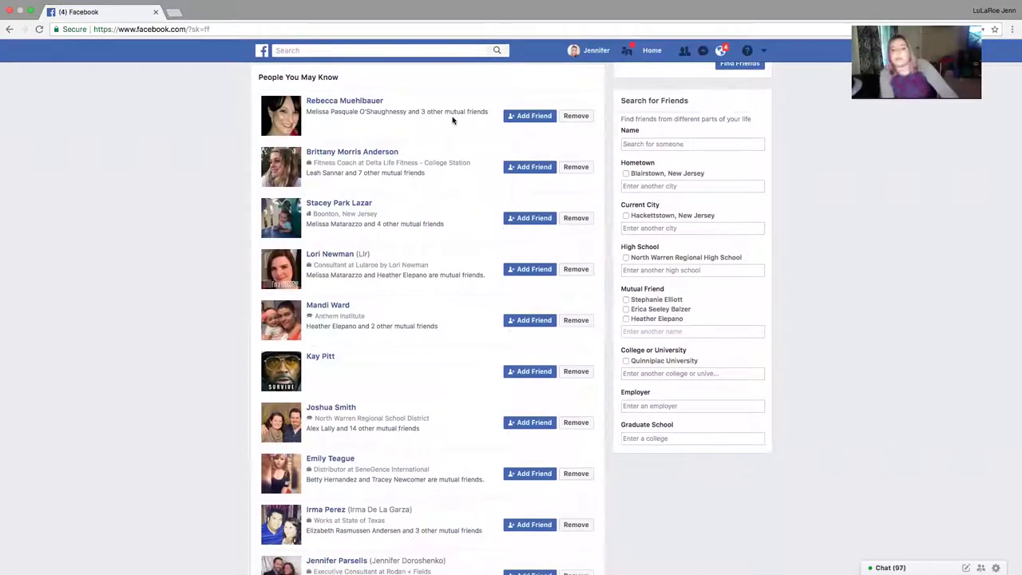
Send friend requests to the first five suggestions under People You May Know
{"action": "left_click", "coordinate": [516, 173]}
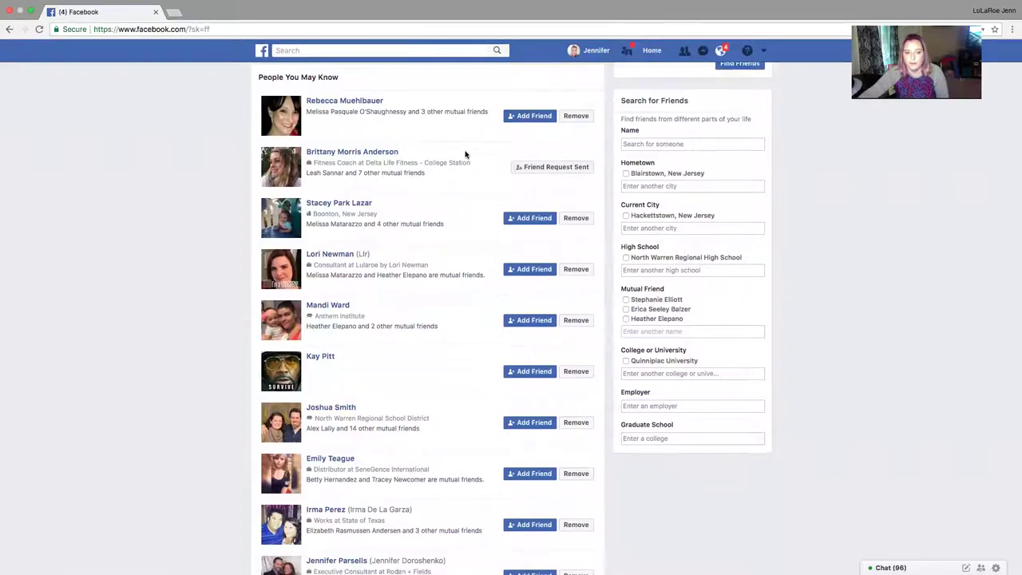
{"action": "left_click", "coordinate": [519, 117]}
{"action": "scroll", "coordinate": [511, 120], "scroll_direction": "down", "scroll_amount": 2}
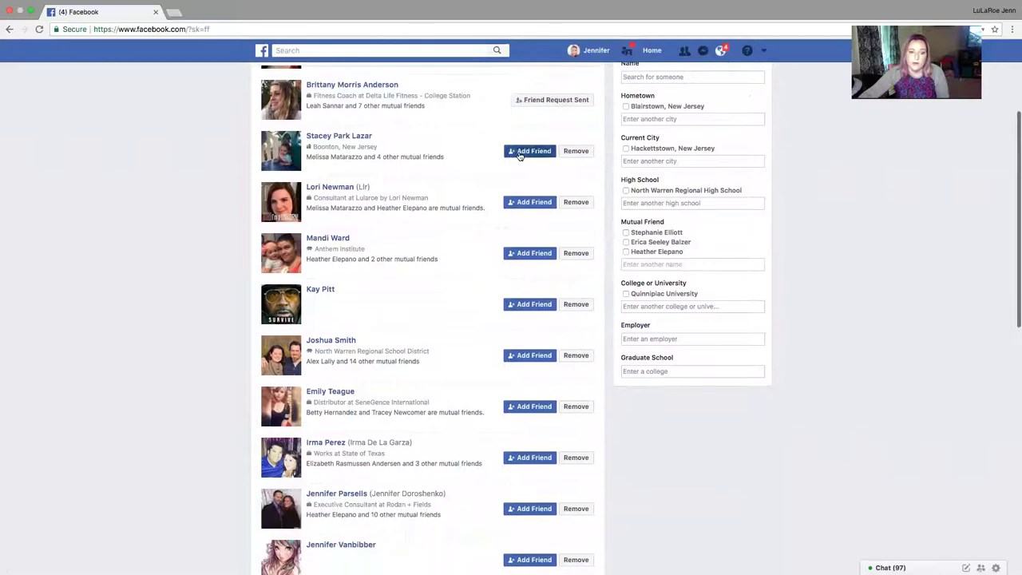
{"action": "left_click", "coordinate": [520, 150]}
{"action": "scroll", "coordinate": [503, 160], "scroll_direction": "down", "scroll_amount": 1}
{"action": "left_click", "coordinate": [533, 157]}
{"action": "scroll", "coordinate": [479, 160], "scroll_direction": "down", "scroll_amount": 2}
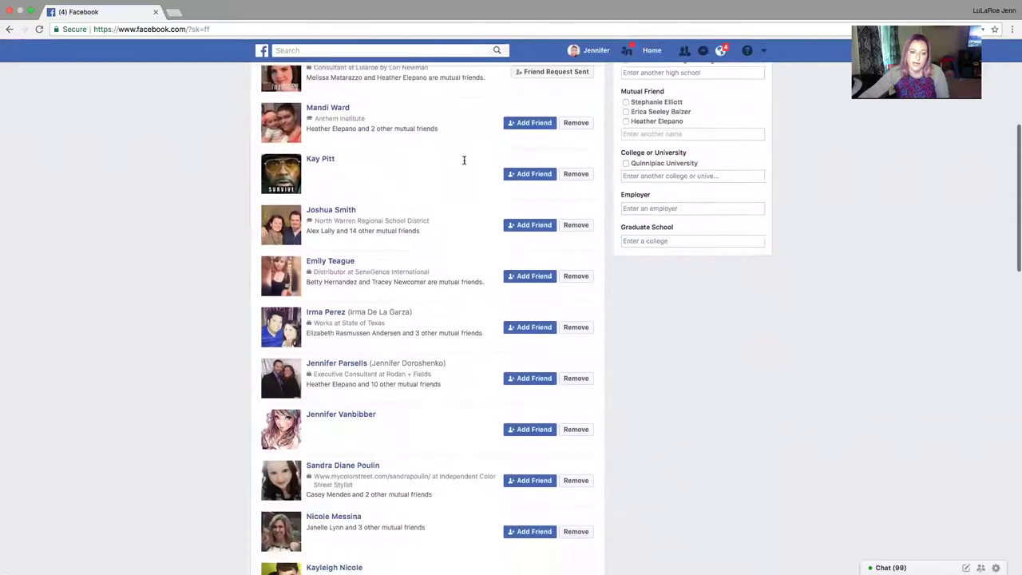
{"action": "left_click", "coordinate": [522, 123]}
Look through the rest of the People You May Know suggestions on the Find Friends page
{"action": "scroll", "coordinate": [422, 183], "scroll_direction": "down", "scroll_amount": 2}
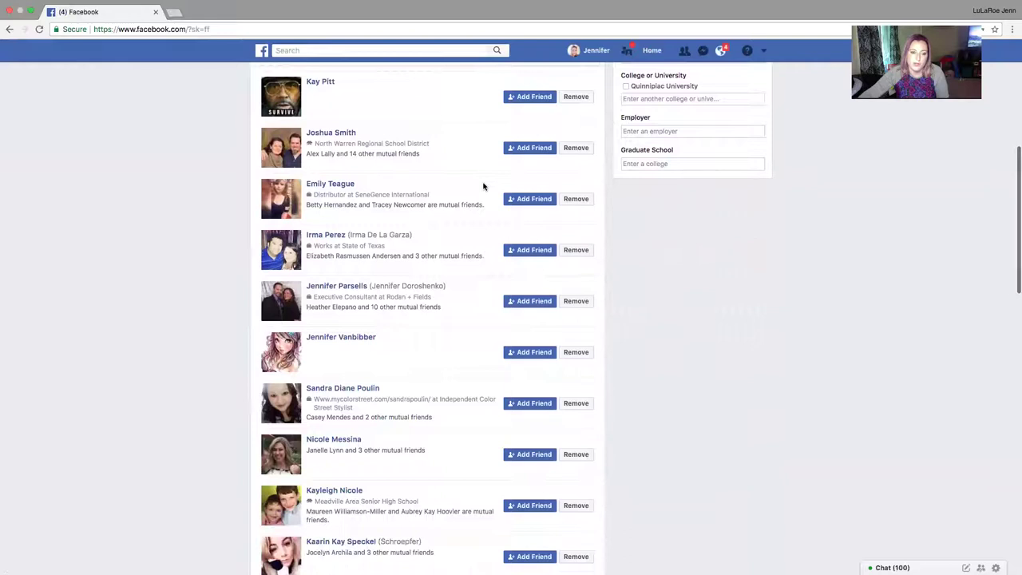
{"action": "scroll", "coordinate": [483, 186], "scroll_direction": "down", "scroll_amount": 1}
{"action": "scroll", "coordinate": [483, 186], "scroll_direction": "down", "scroll_amount": 5}
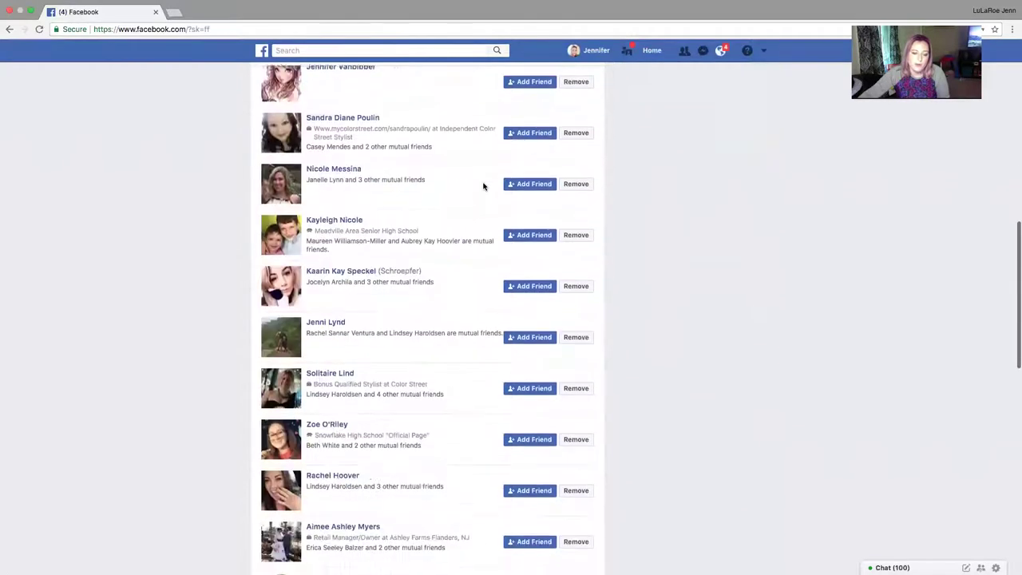
{"action": "scroll", "coordinate": [483, 186], "scroll_direction": "down", "scroll_amount": 4}
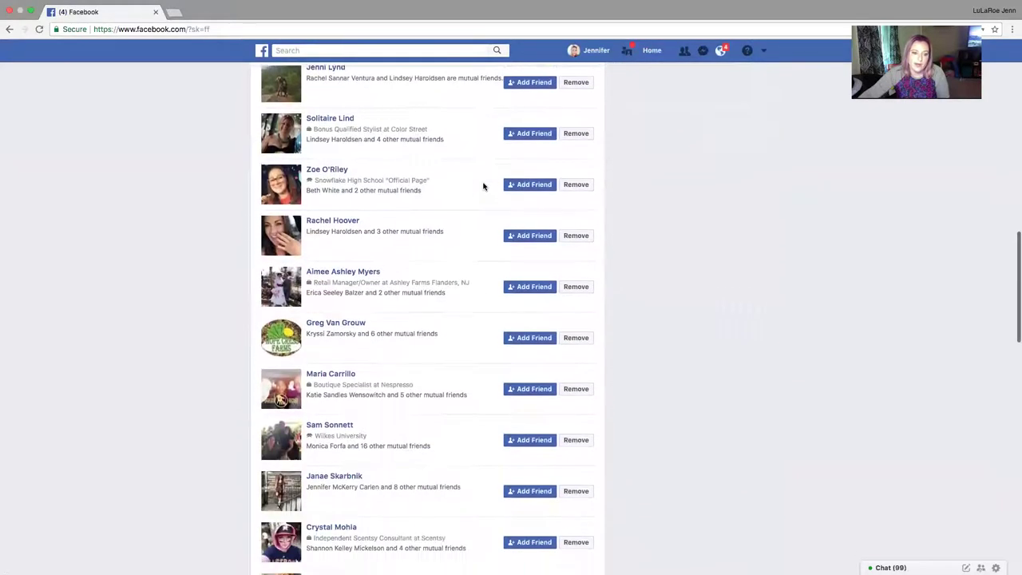
{"action": "scroll", "coordinate": [483, 186], "scroll_direction": "down", "scroll_amount": 2}
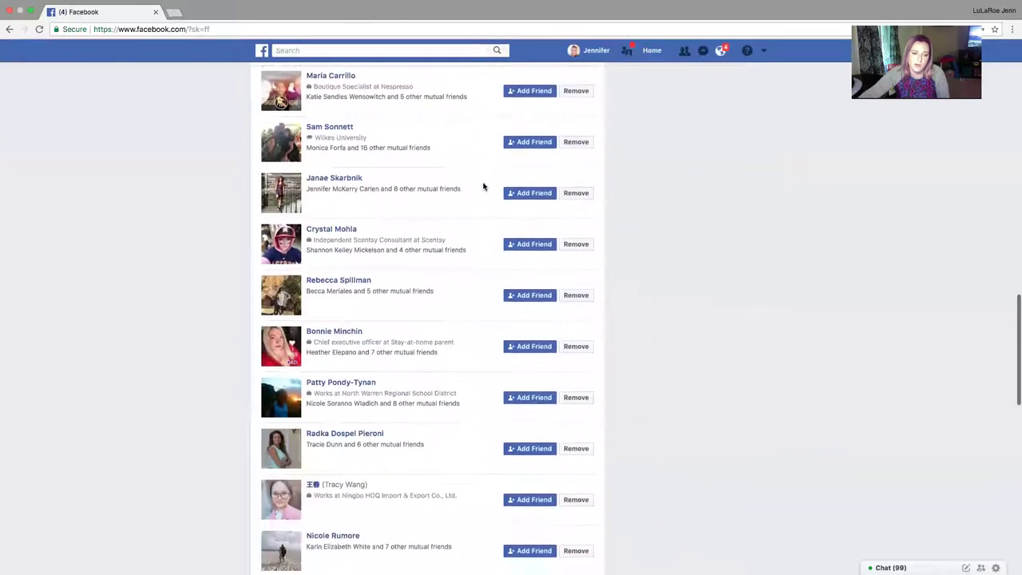
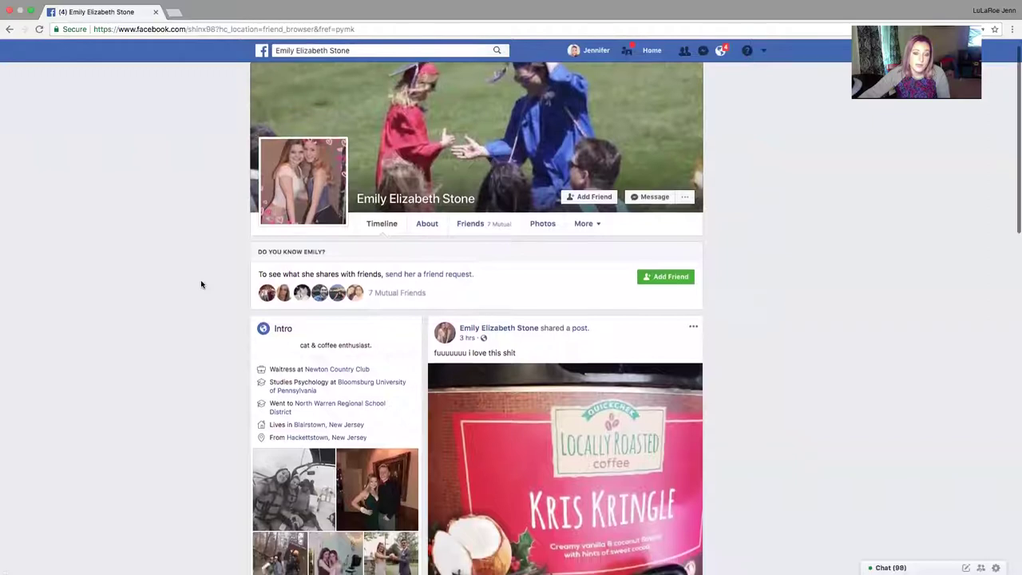
Review the opened suggested person's intro, photos, friends and posts, and send them a friend request
{"action": "scroll", "coordinate": [201, 284], "scroll_direction": "down", "scroll_amount": 3}
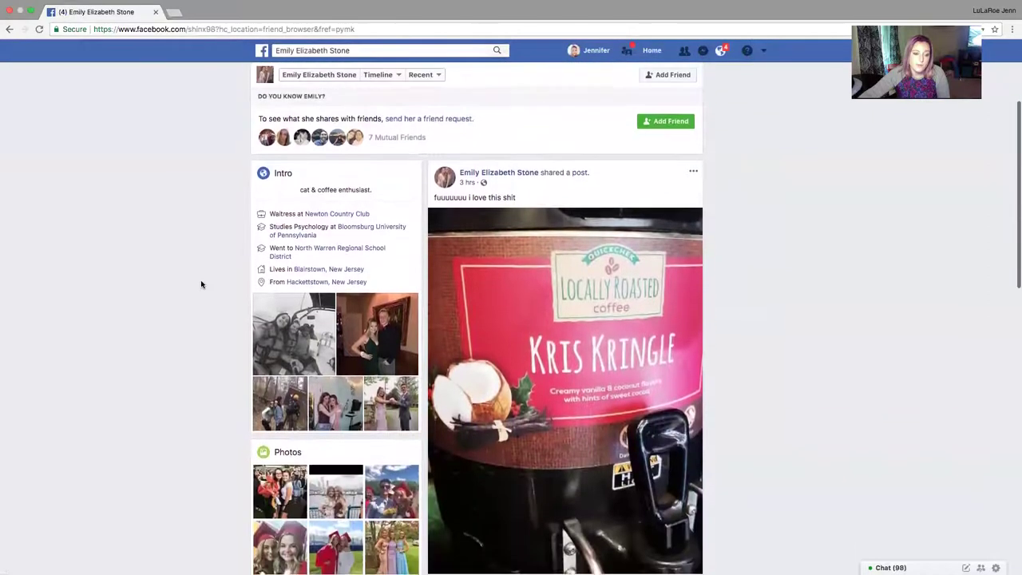
{"action": "scroll", "coordinate": [201, 284], "scroll_direction": "down", "scroll_amount": 5}
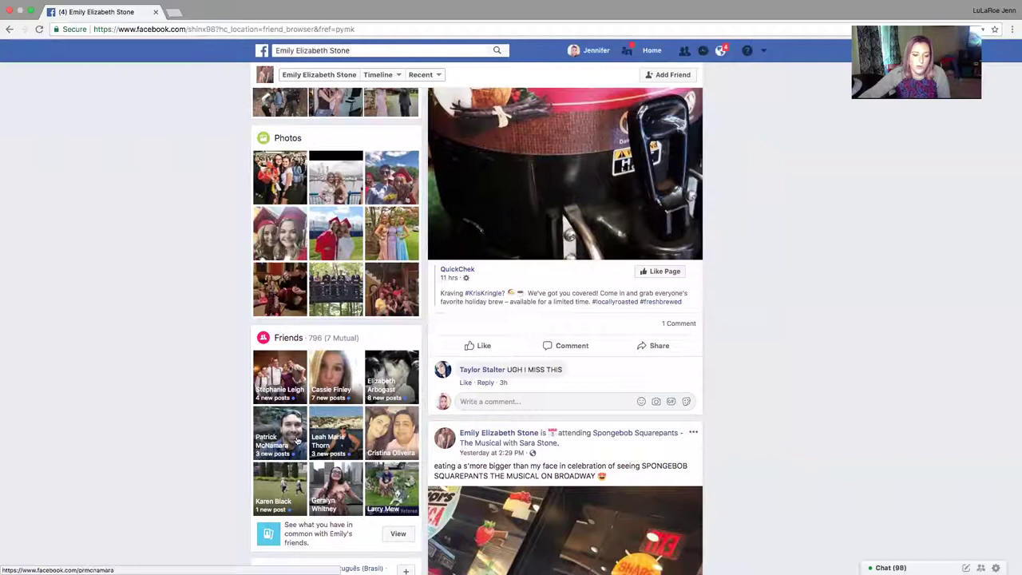
{"action": "scroll", "coordinate": [220, 363], "scroll_direction": "down", "scroll_amount": 5}
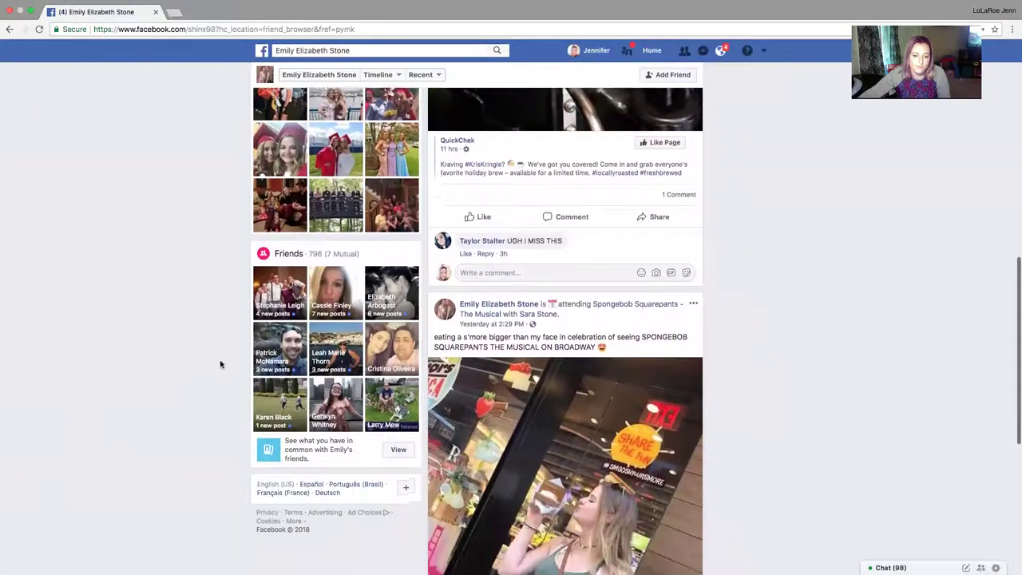
{"action": "scroll", "coordinate": [220, 364], "scroll_direction": "down", "scroll_amount": 2}
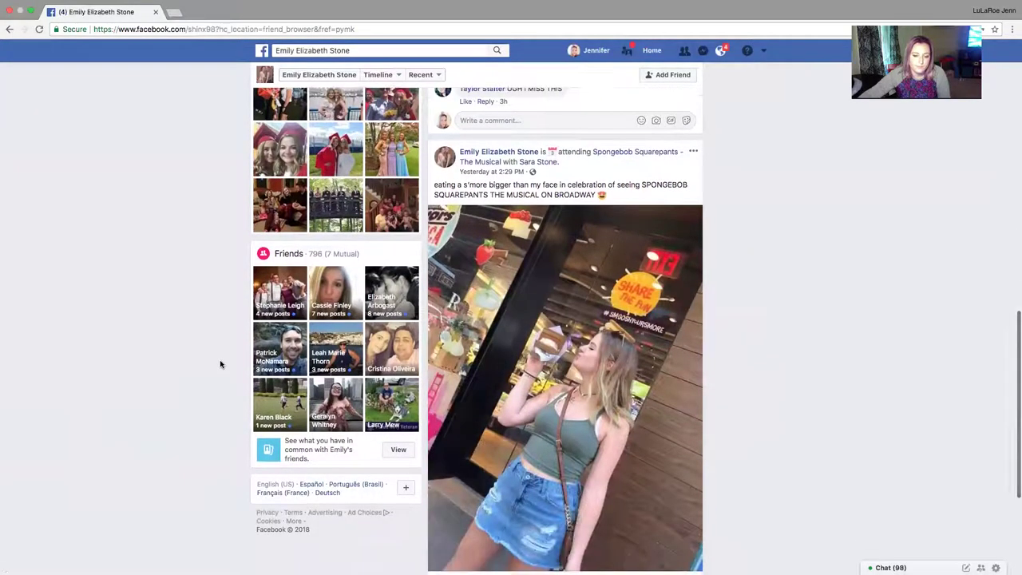
{"action": "scroll", "coordinate": [220, 364], "scroll_direction": "up", "scroll_amount": 1}
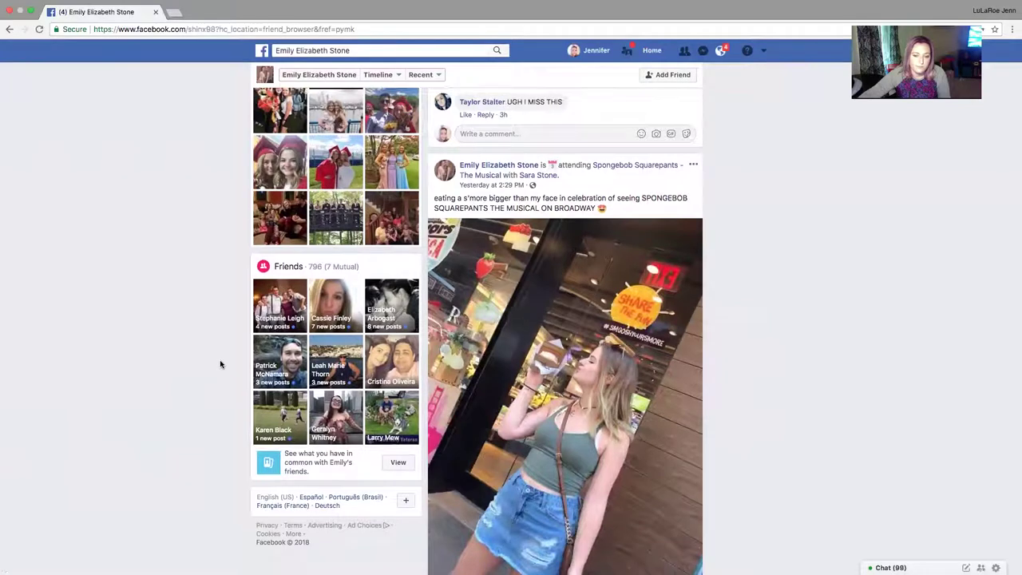
{"action": "scroll", "coordinate": [220, 364], "scroll_direction": "down", "scroll_amount": 1}
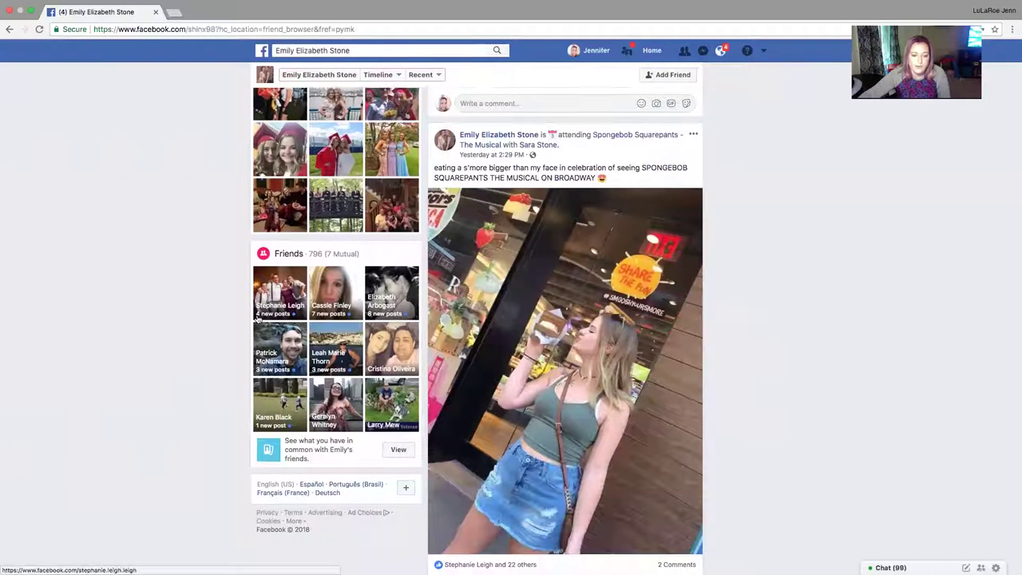
{"action": "scroll", "coordinate": [219, 270], "scroll_direction": "up", "scroll_amount": 10}
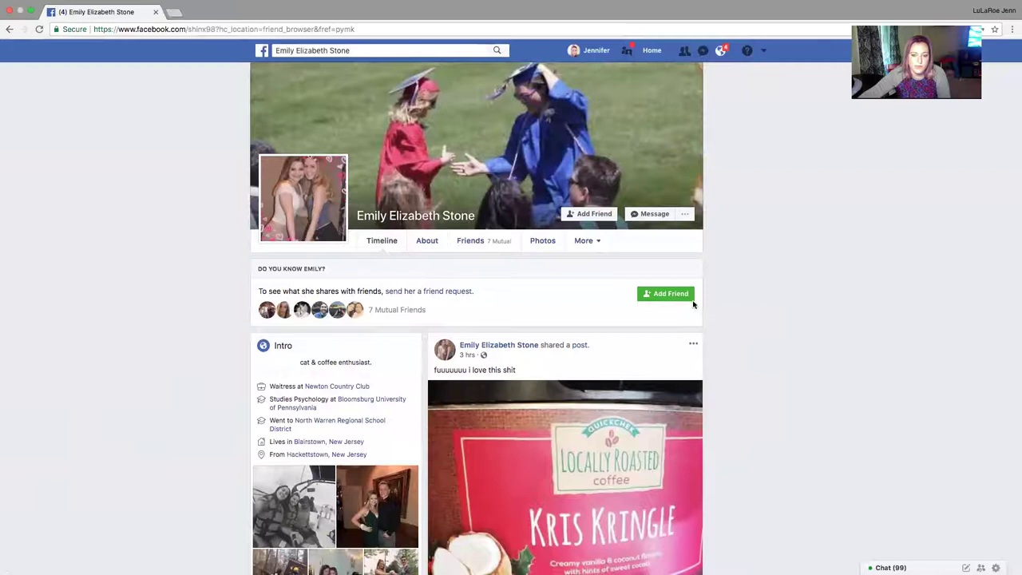
{"action": "left_click", "coordinate": [676, 295]}
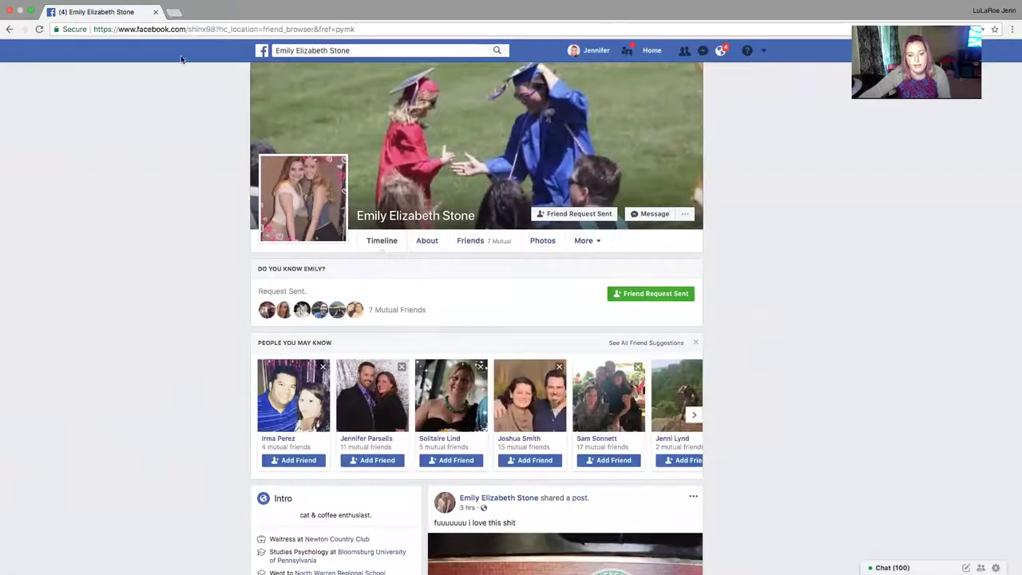
Send a friend request to the person with 17 mutual friends in the profile's People You May Know suggestions
{"action": "left_click", "coordinate": [694, 418]}
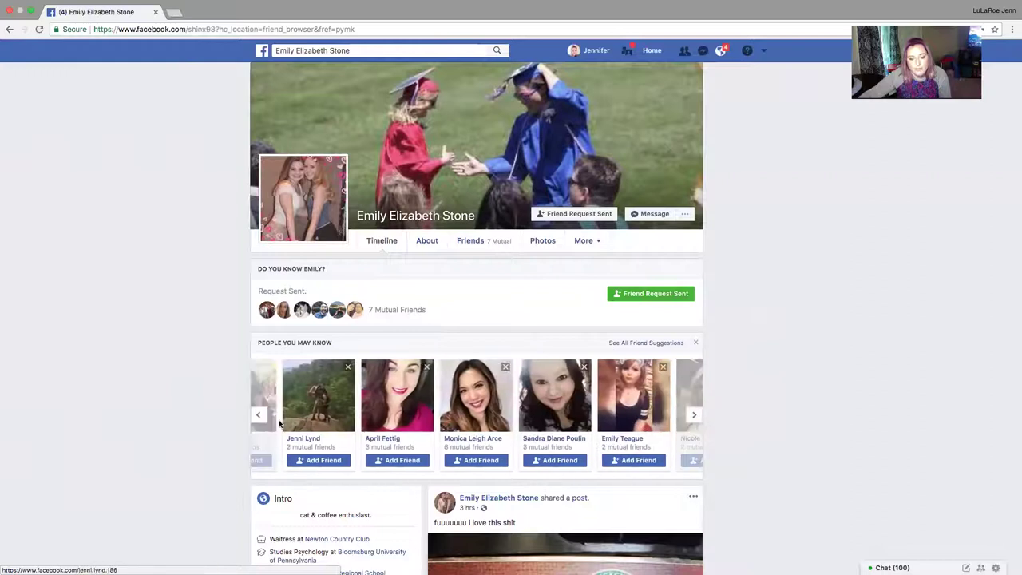
{"action": "left_click", "coordinate": [258, 414]}
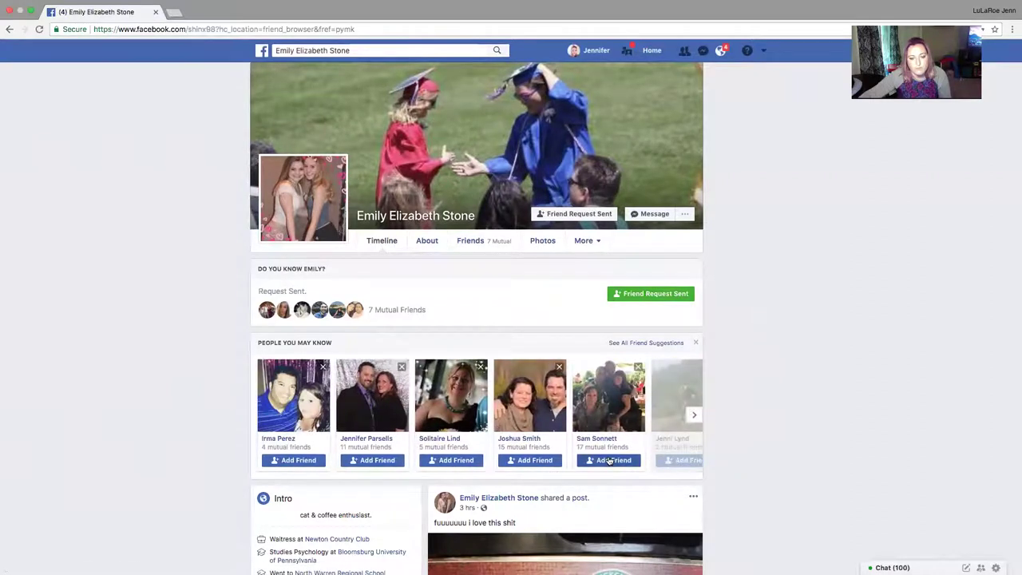
{"action": "left_click", "coordinate": [609, 461]}
Open the profile of the suggested person with 4 mutual friends, check their photos and mutual friends, and return to the previous profile
{"action": "left_click", "coordinate": [694, 415]}
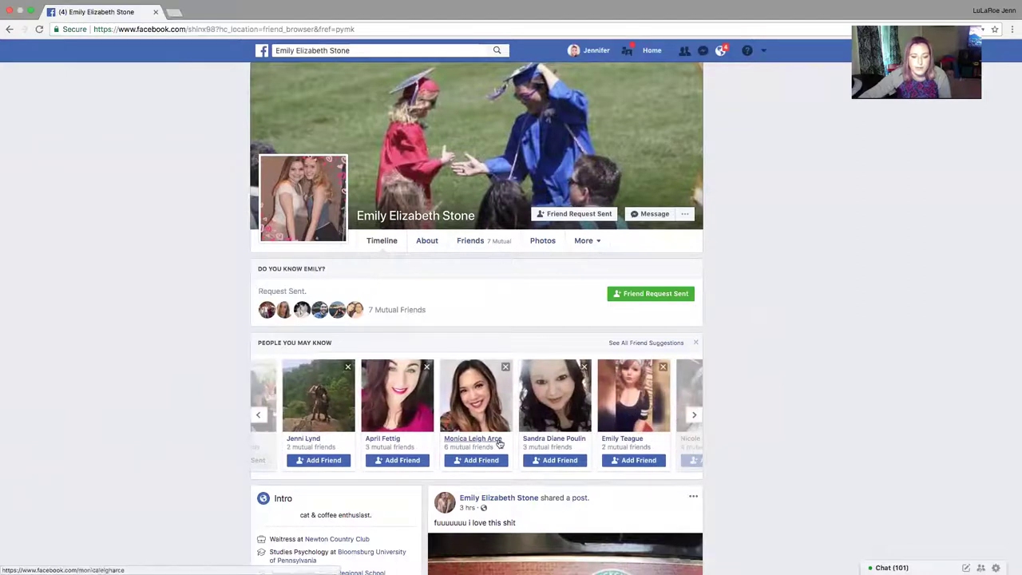
{"action": "left_click", "coordinate": [694, 416]}
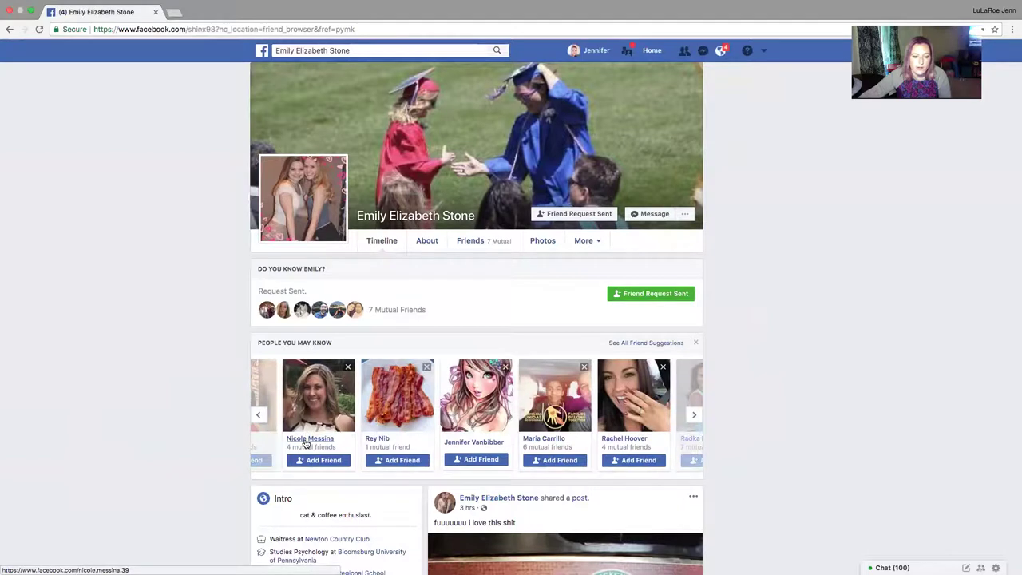
{"action": "left_click", "coordinate": [305, 441]}
{"action": "scroll", "coordinate": [416, 431], "scroll_direction": "down", "scroll_amount": 2}
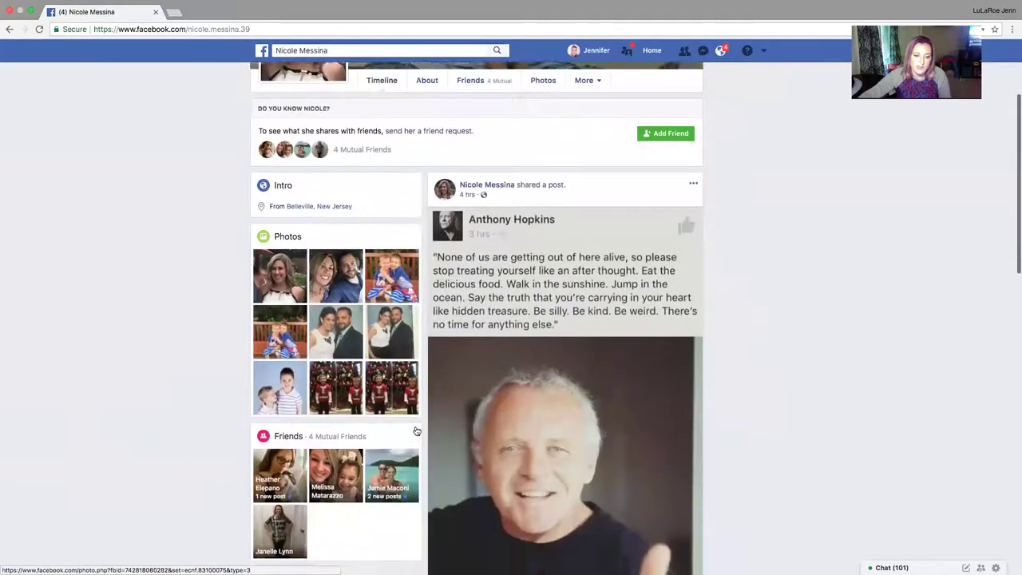
{"action": "scroll", "coordinate": [416, 431], "scroll_direction": "down", "scroll_amount": 3}
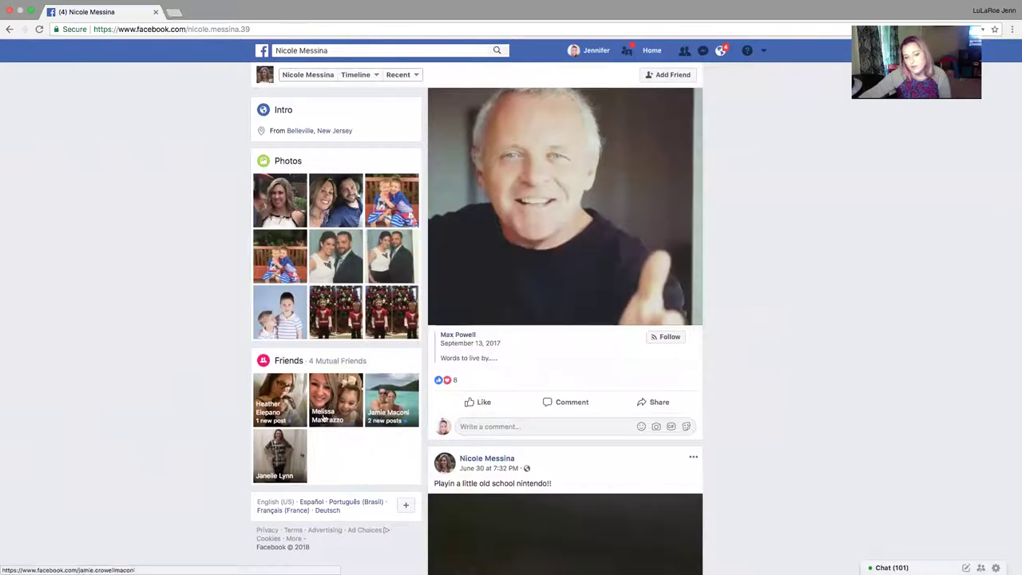
{"action": "left_click", "coordinate": [9, 29]}
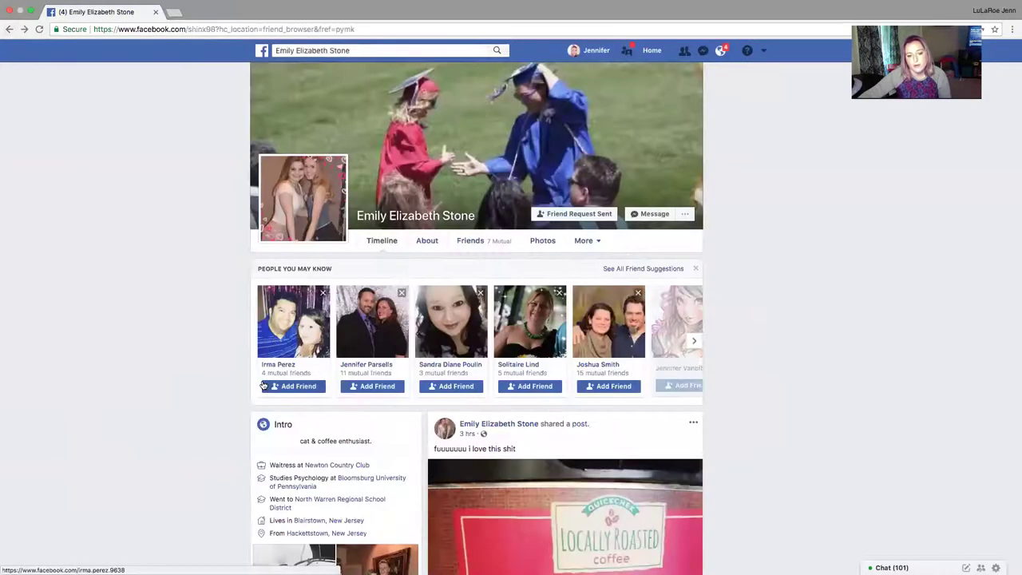
Find the suggested person with 29 mutual friends, look over their profile and send them a friend request
{"action": "left_click", "coordinate": [693, 341]}
{"action": "left_click", "coordinate": [694, 342]}
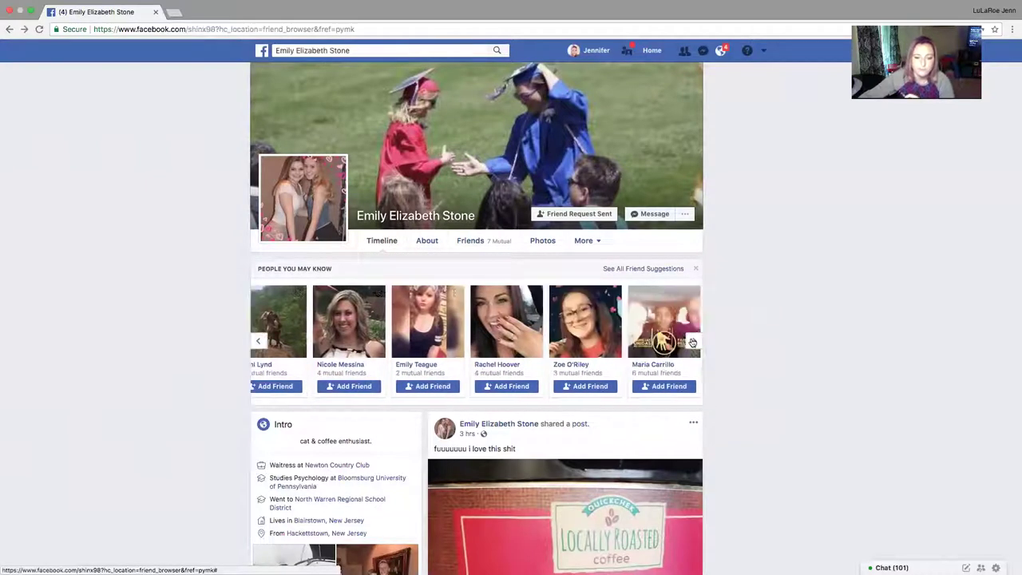
{"action": "left_click", "coordinate": [693, 341]}
{"action": "left_click", "coordinate": [693, 341]}
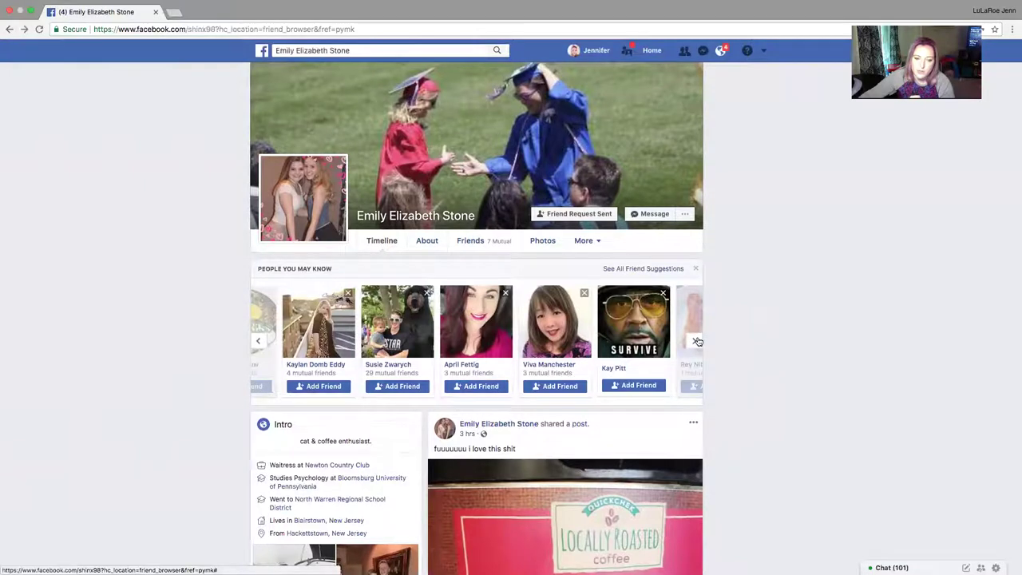
{"action": "left_click", "coordinate": [392, 364]}
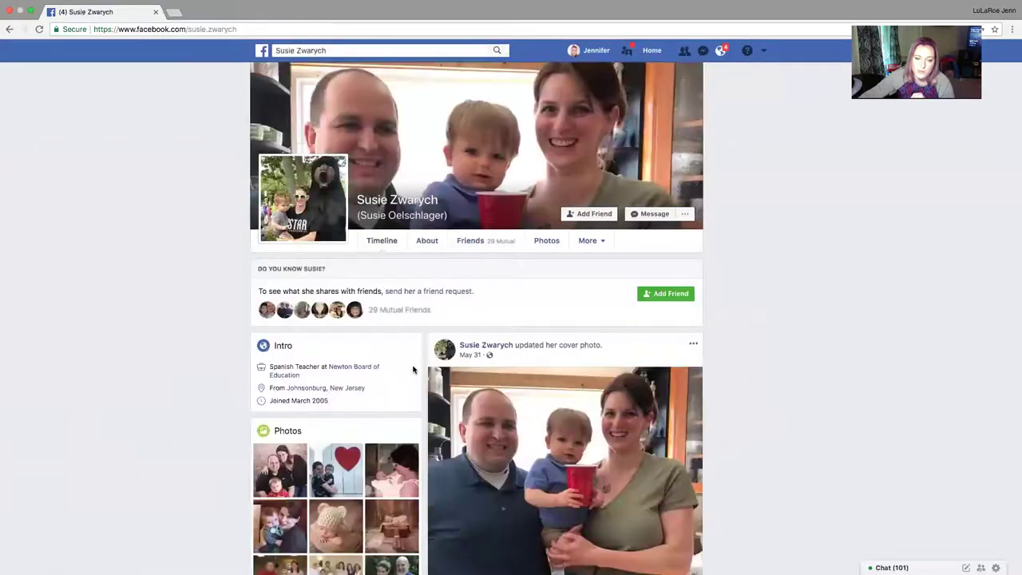
{"action": "scroll", "coordinate": [413, 369], "scroll_direction": "down", "scroll_amount": 5}
{"action": "scroll", "coordinate": [414, 369], "scroll_direction": "up", "scroll_amount": 5}
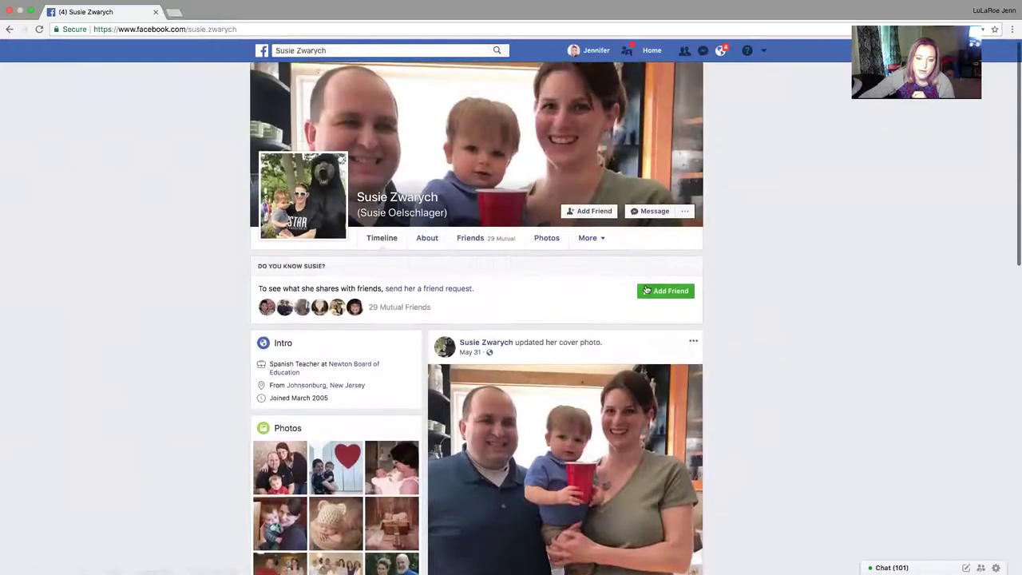
{"action": "left_click", "coordinate": [648, 293]}
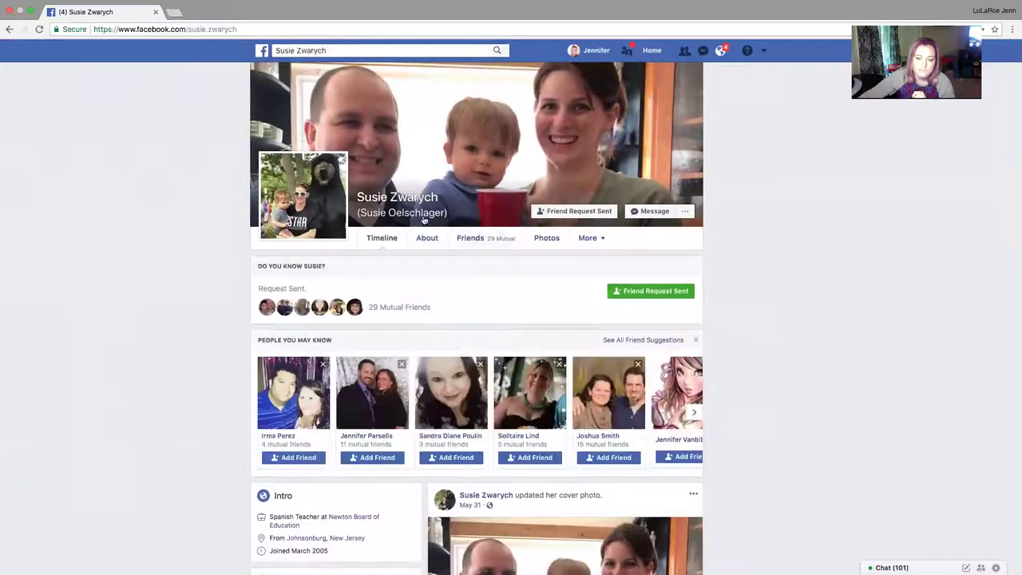
Return to the earlier suggestions, open a person with 3 mutual friends to check who the mutual friends are, and go back
{"action": "left_click", "coordinate": [10, 28]}
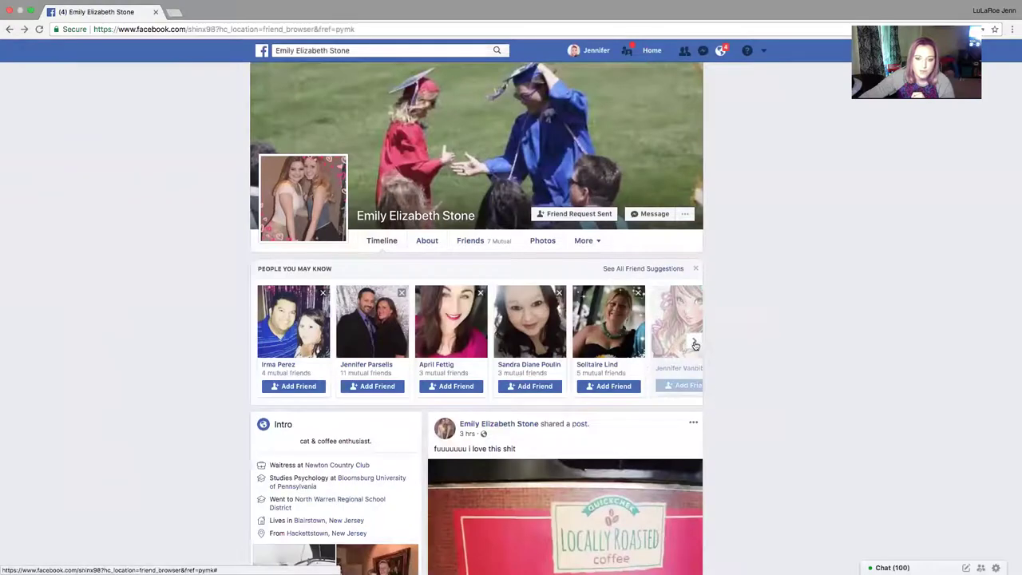
{"action": "left_click", "coordinate": [695, 345]}
{"action": "left_click", "coordinate": [695, 345]}
{"action": "left_click", "coordinate": [695, 345]}
{"action": "left_click", "coordinate": [695, 345]}
{"action": "left_click", "coordinate": [694, 345]}
{"action": "left_click", "coordinate": [695, 345]}
{"action": "left_click", "coordinate": [695, 345]}
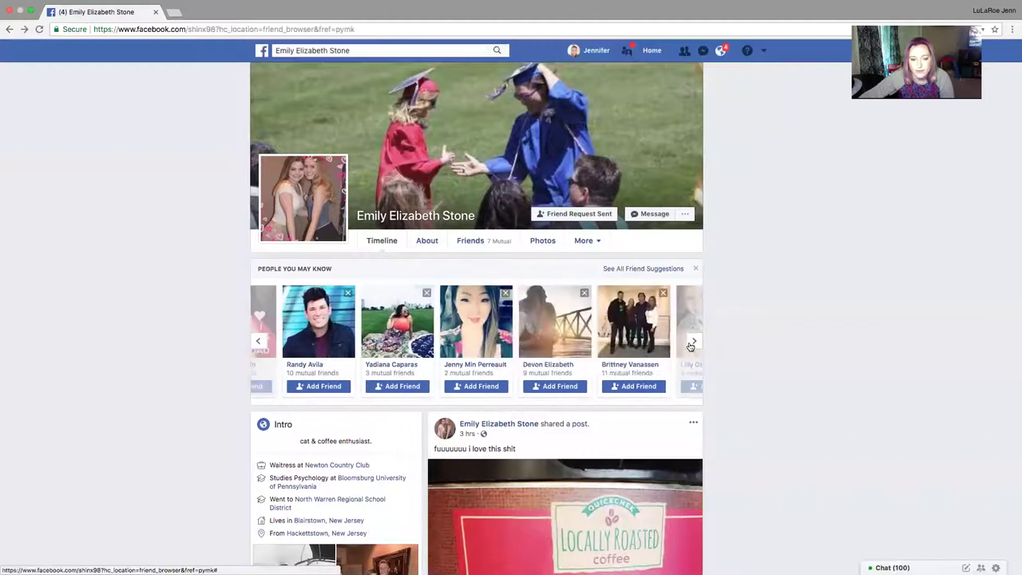
{"action": "left_click", "coordinate": [382, 365]}
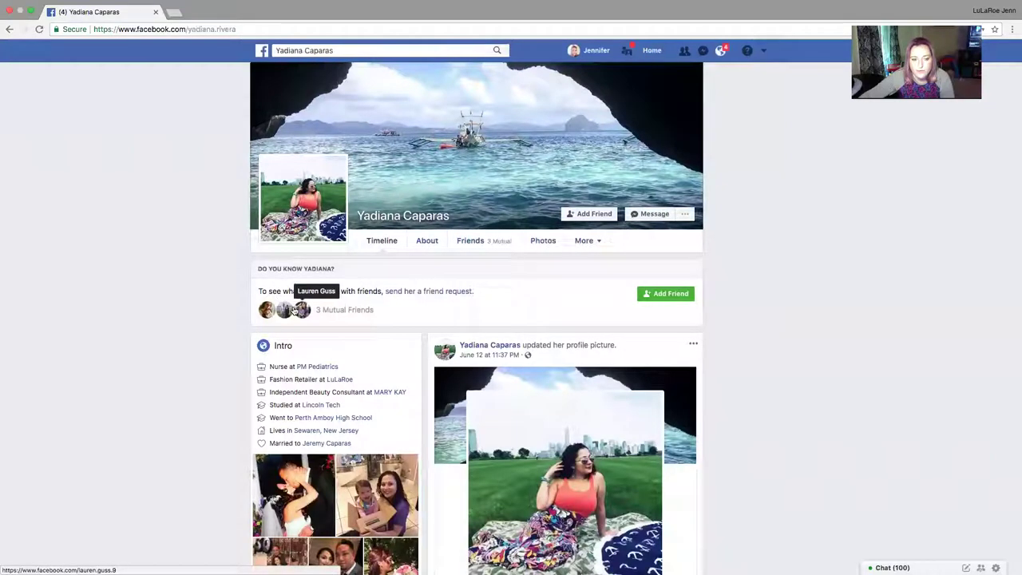
{"action": "left_click", "coordinate": [8, 29]}
Browse further through the People You May Know suggestions for more people to add
{"action": "left_click", "coordinate": [697, 342]}
{"action": "left_click", "coordinate": [696, 341]}
{"action": "left_click", "coordinate": [696, 342]}
{"action": "left_click", "coordinate": [697, 342]}
{"action": "left_click", "coordinate": [696, 342]}
{"action": "left_click", "coordinate": [697, 342]}
{"action": "left_click", "coordinate": [697, 342]}
{"action": "left_click", "coordinate": [697, 341]}
{"action": "left_click", "coordinate": [697, 342]}
{"action": "left_click", "coordinate": [696, 341]}
{"action": "left_click", "coordinate": [696, 342]}
{"action": "left_click", "coordinate": [696, 342]}
{"action": "left_click", "coordinate": [696, 342]}
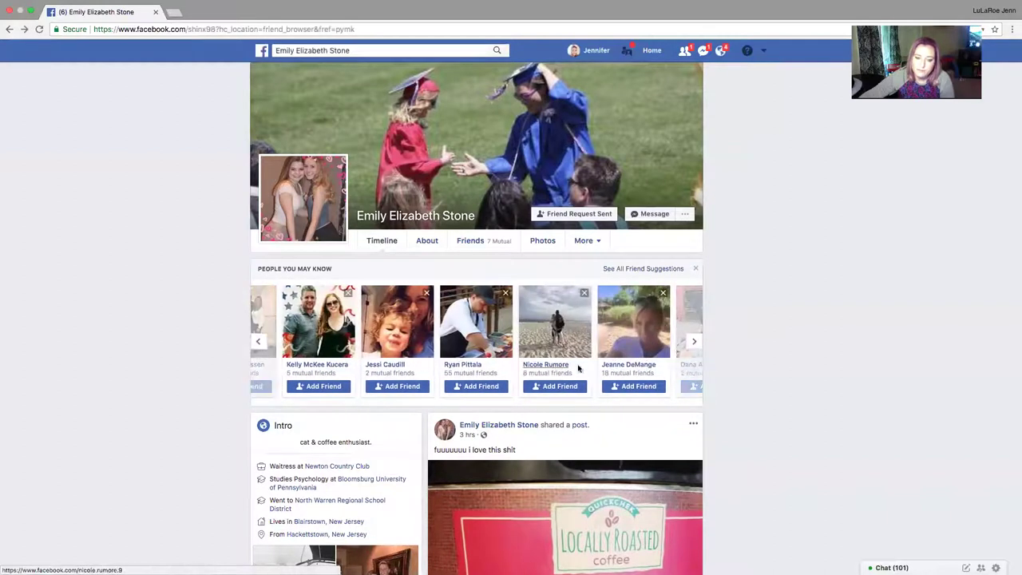
{"action": "left_click", "coordinate": [695, 344]}
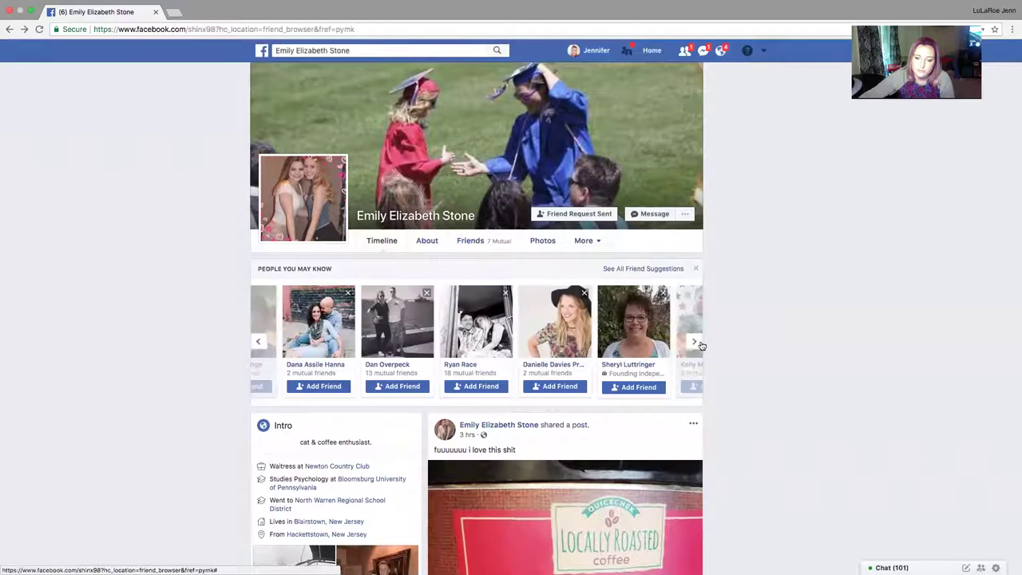
{"action": "left_click", "coordinate": [696, 343]}
{"action": "left_click", "coordinate": [696, 343]}
{"action": "left_click", "coordinate": [696, 343]}
{"action": "left_click", "coordinate": [697, 343]}
{"action": "left_click", "coordinate": [696, 343]}
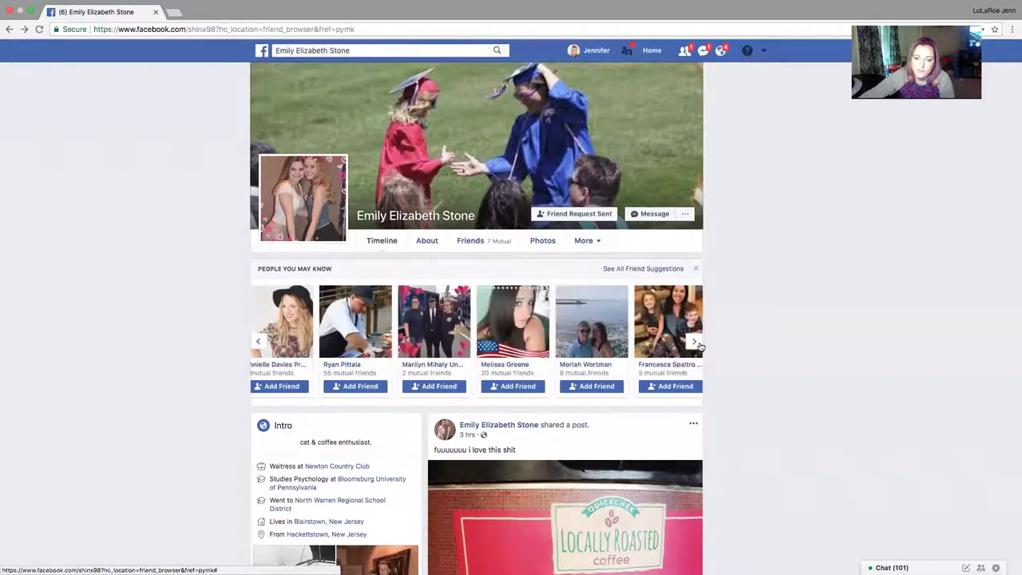
Check who the mutual friends of the suggested person with 8 mutual friends are, and open that person's profile
{"action": "mouse_move", "coordinate": [476, 376]}
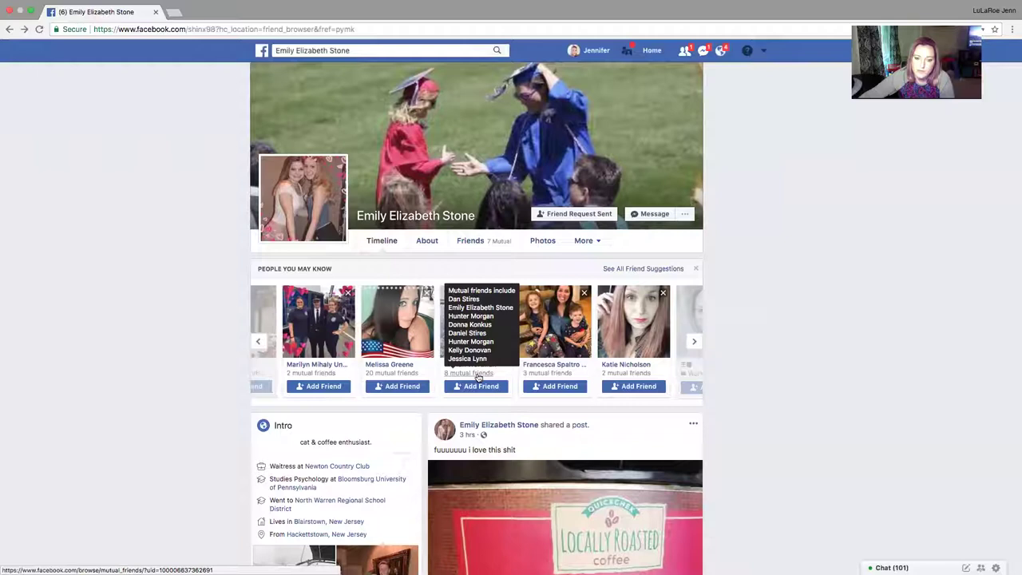
{"action": "left_click", "coordinate": [478, 374]}
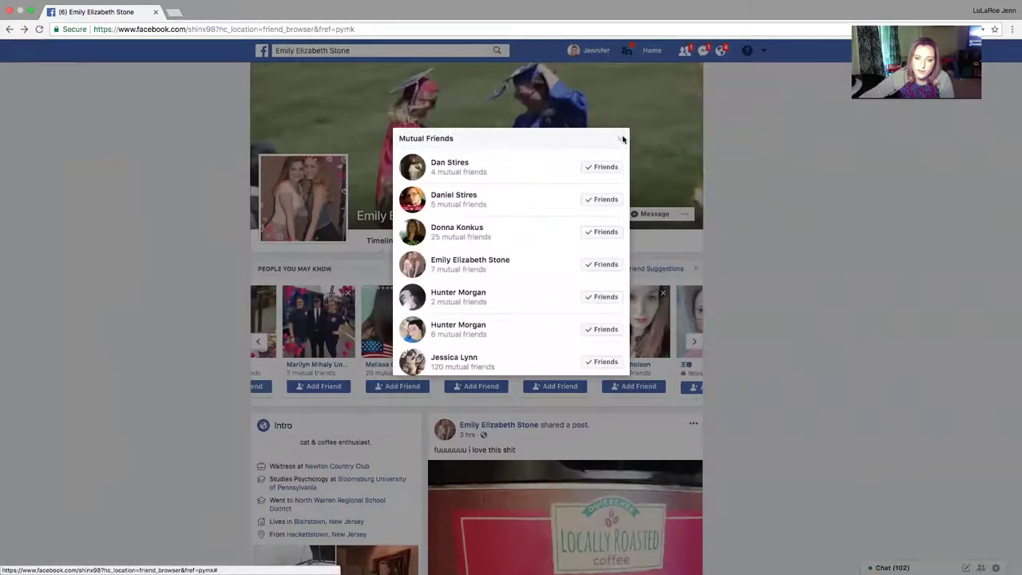
{"action": "left_click", "coordinate": [623, 140]}
{"action": "left_click", "coordinate": [463, 367]}
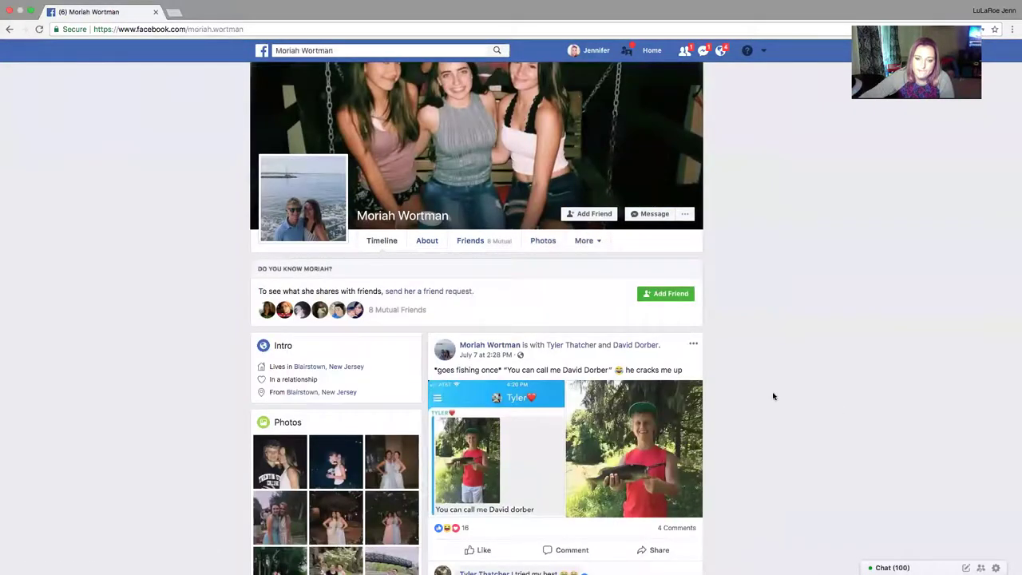
Examine the suggested person's intro, friends, photos and timeline posts back to May 20 to judge whether to add them
{"action": "scroll", "coordinate": [773, 396], "scroll_direction": "down", "scroll_amount": 3}
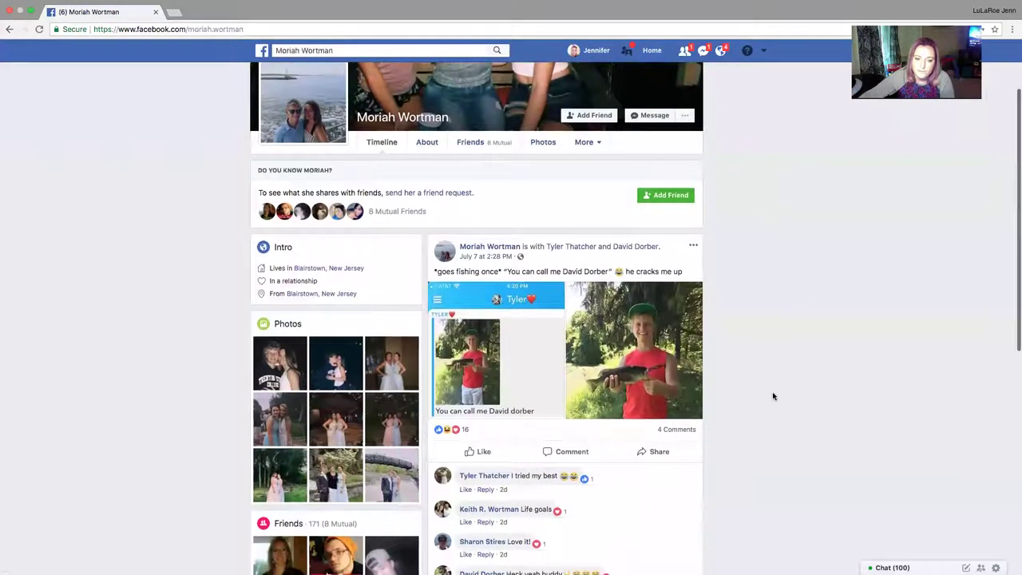
{"action": "scroll", "coordinate": [773, 396], "scroll_direction": "down", "scroll_amount": 5}
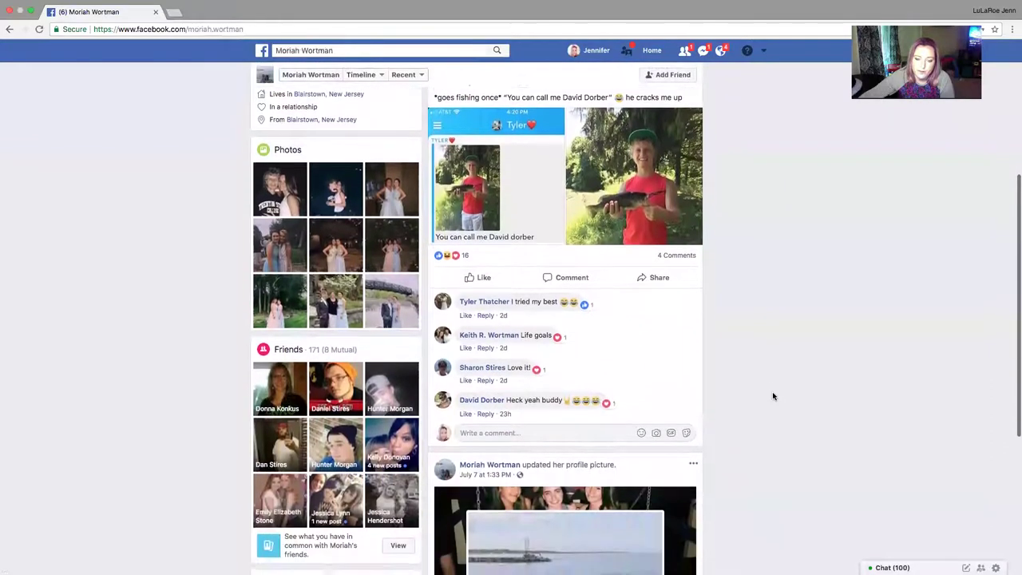
{"action": "scroll", "coordinate": [773, 396], "scroll_direction": "down", "scroll_amount": 8}
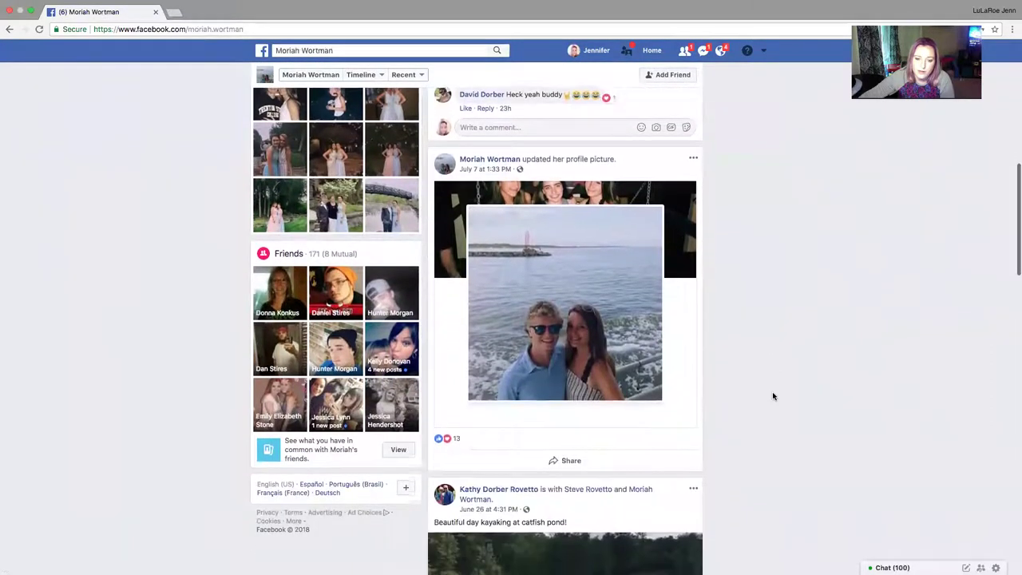
{"action": "scroll", "coordinate": [772, 395], "scroll_direction": "down", "scroll_amount": 9}
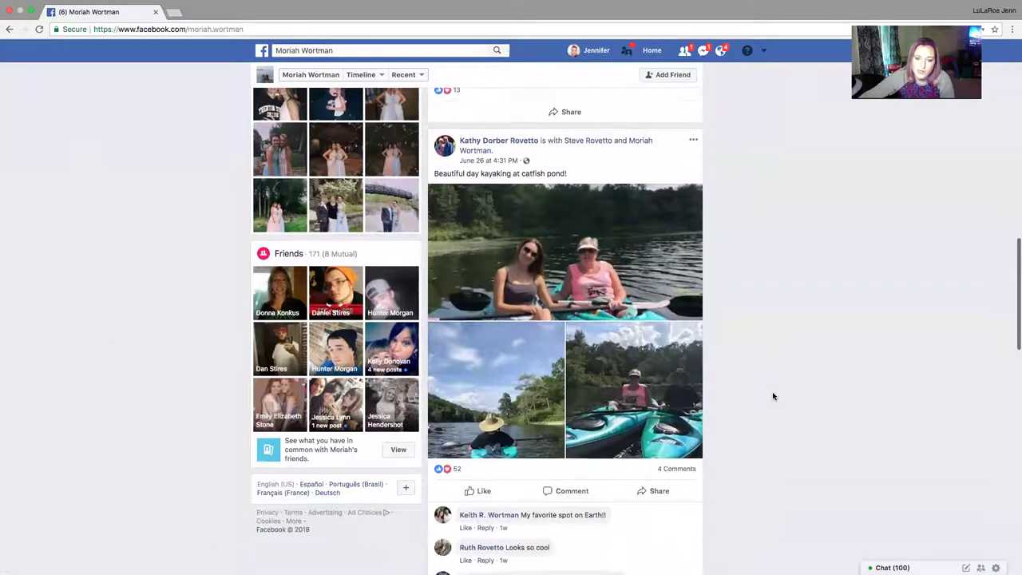
{"action": "scroll", "coordinate": [774, 396], "scroll_direction": "down", "scroll_amount": 5}
{"action": "scroll", "coordinate": [773, 396], "scroll_direction": "down", "scroll_amount": 7}
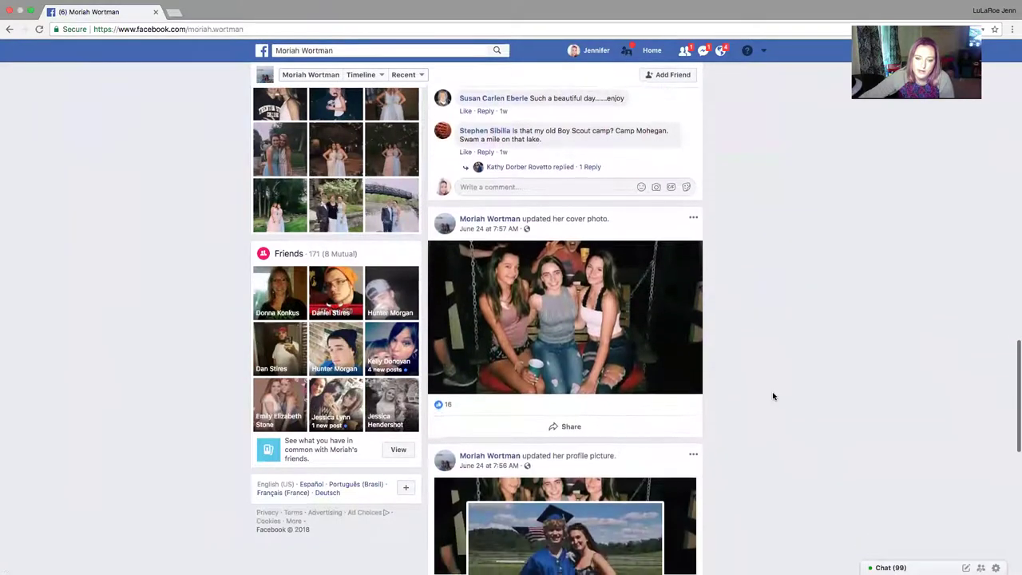
{"action": "scroll", "coordinate": [773, 397], "scroll_direction": "down", "scroll_amount": 5}
{"action": "scroll", "coordinate": [773, 396], "scroll_direction": "down", "scroll_amount": 1}
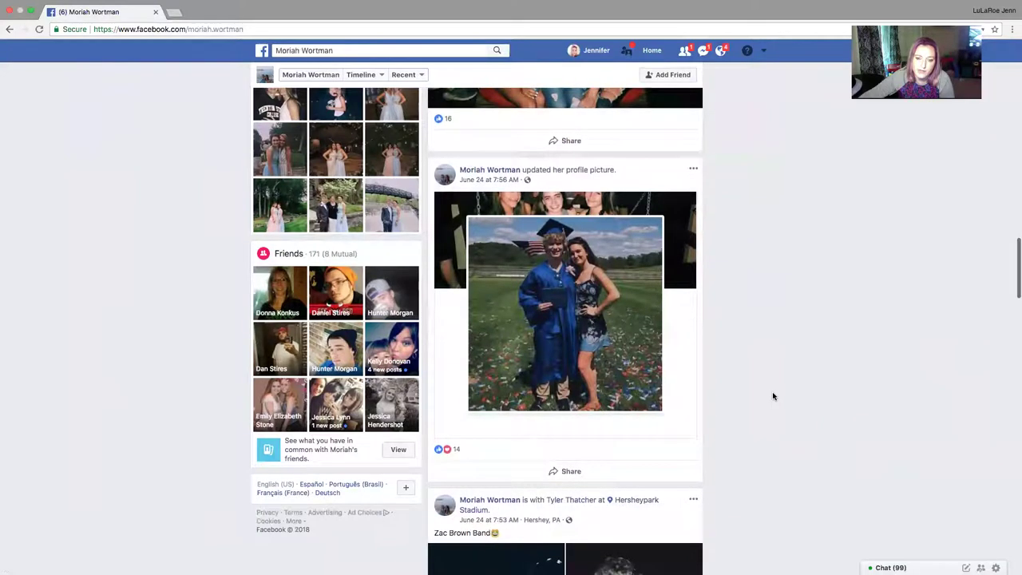
{"action": "scroll", "coordinate": [773, 396], "scroll_direction": "down", "scroll_amount": 7}
{"action": "scroll", "coordinate": [772, 396], "scroll_direction": "down", "scroll_amount": 7}
{"action": "scroll", "coordinate": [772, 396], "scroll_direction": "down", "scroll_amount": 14}
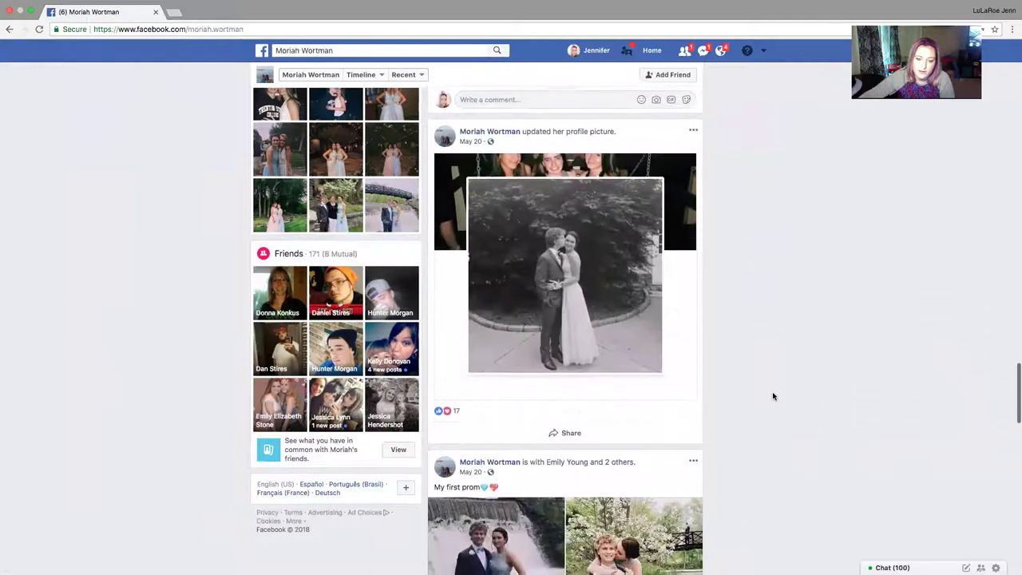
Return to the previous profile, then open the new friend's profile from the friend request notifications and look it over
{"action": "left_click", "coordinate": [279, 403]}
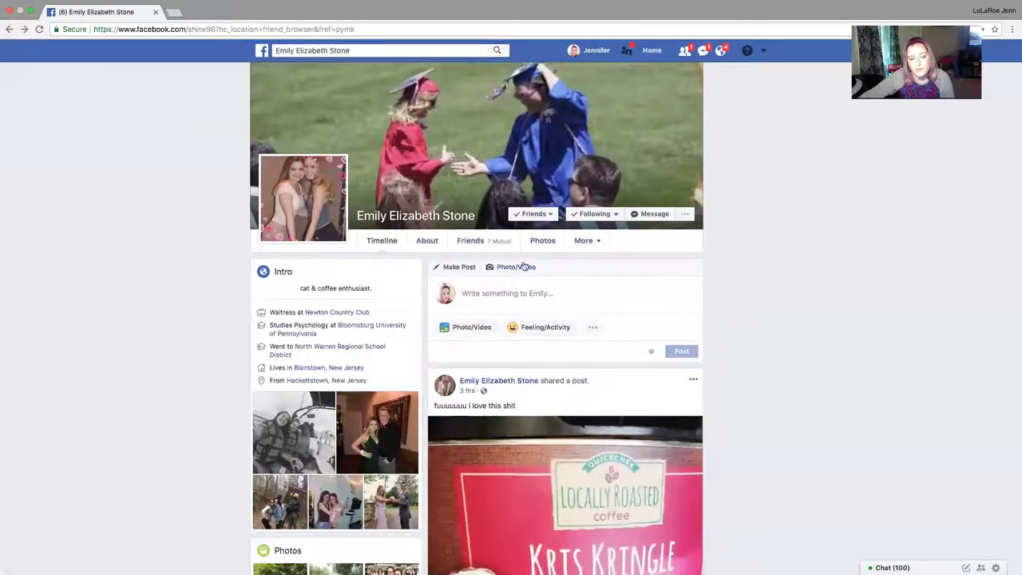
{"action": "scroll", "coordinate": [198, 277], "scroll_direction": "down", "scroll_amount": 7}
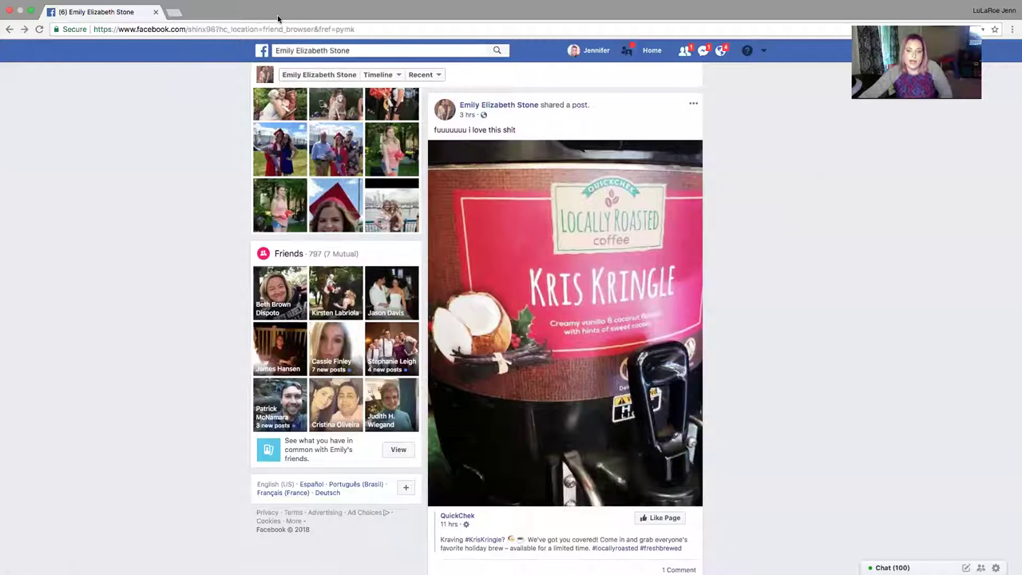
{"action": "left_click", "coordinate": [682, 51]}
{"action": "left_click", "coordinate": [543, 86]}
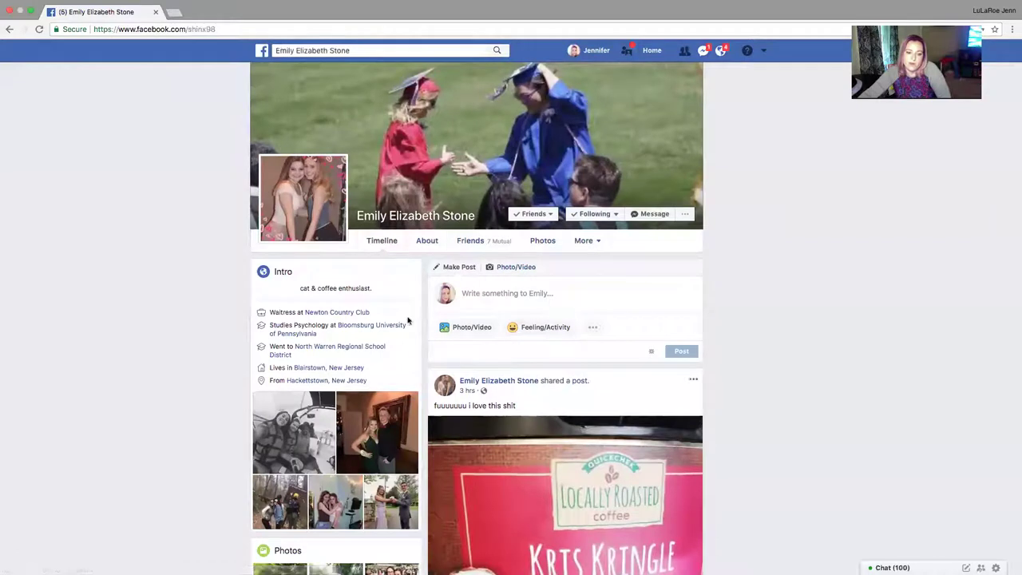
{"action": "scroll", "coordinate": [586, 317], "scroll_direction": "down", "scroll_amount": 3}
{"action": "scroll", "coordinate": [585, 318], "scroll_direction": "down", "scroll_amount": 1}
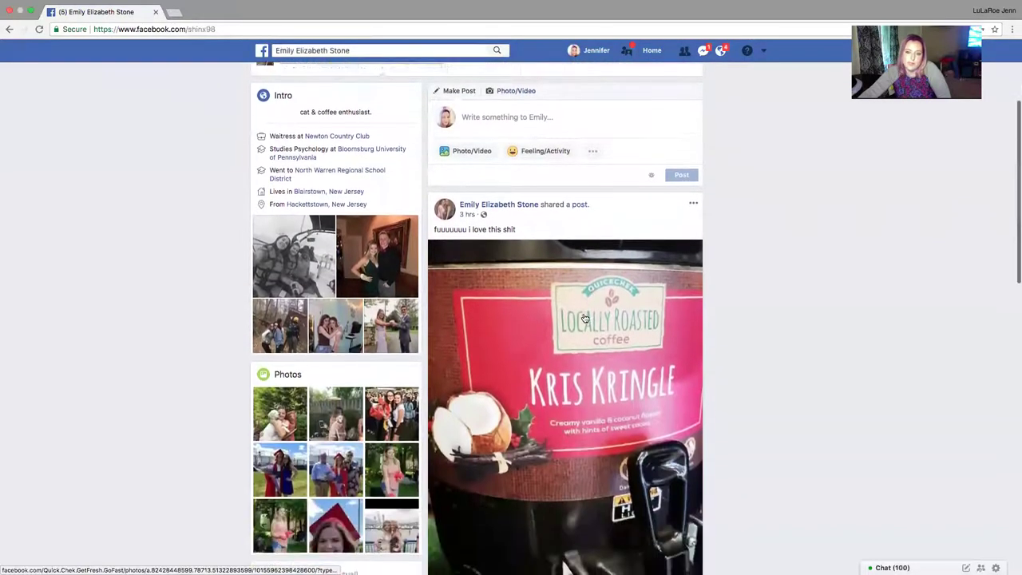
{"action": "scroll", "coordinate": [584, 317], "scroll_direction": "up", "scroll_amount": 4}
Message the new friend "Hey! Thanks for accepting my friend request! Nice to meet you on the FB!" and close the chat and browser window
{"action": "left_click", "coordinate": [642, 190]}
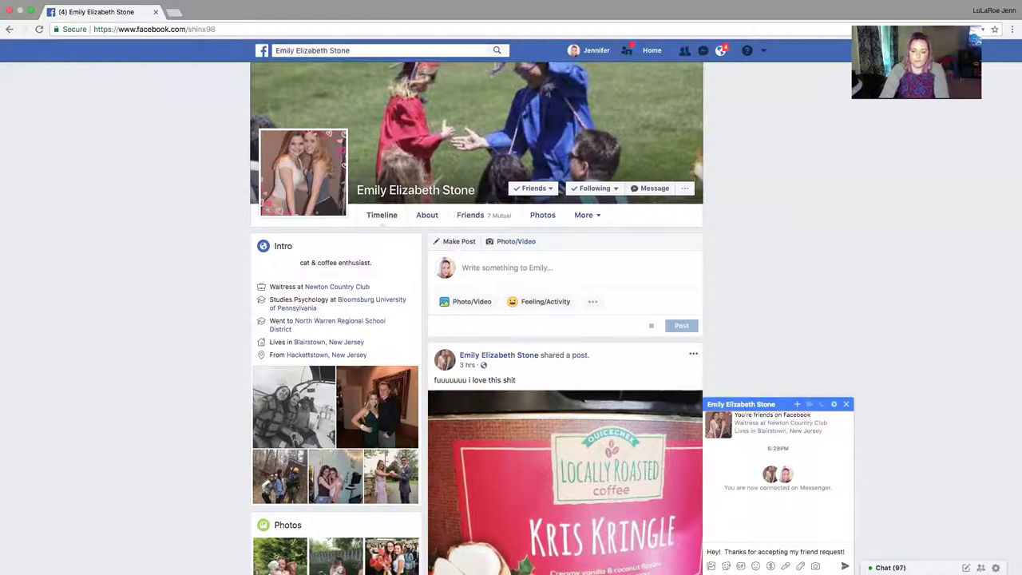
{"action": "type", "text": "Nice to meet you on the FB!"}
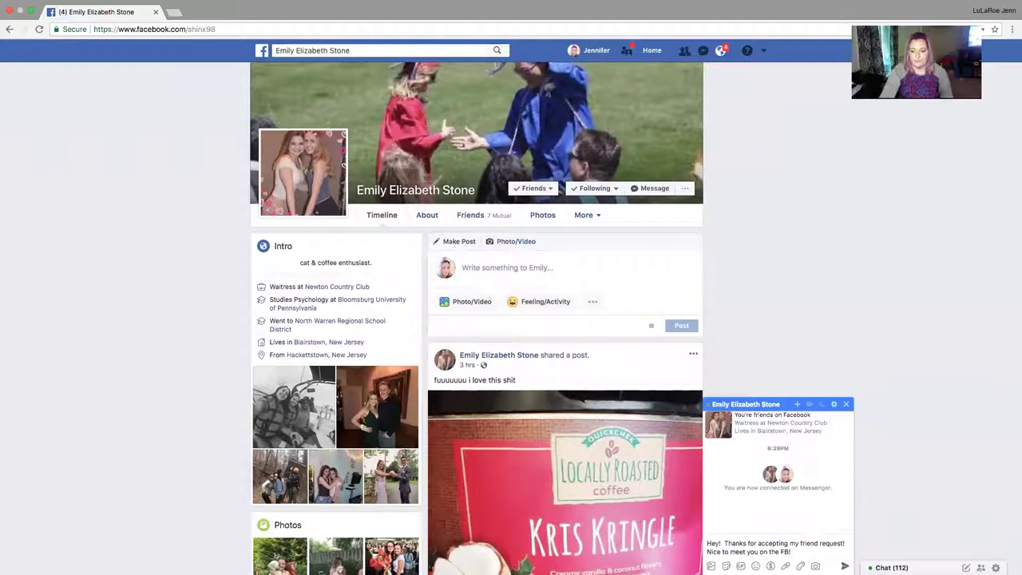
{"action": "key", "text": "Return"}
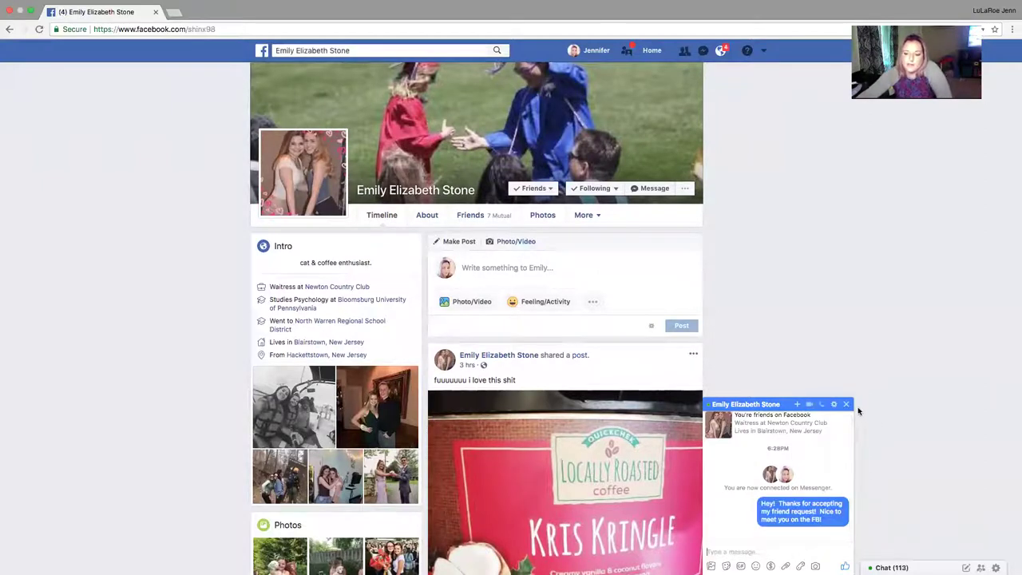
{"action": "left_click", "coordinate": [846, 404]}
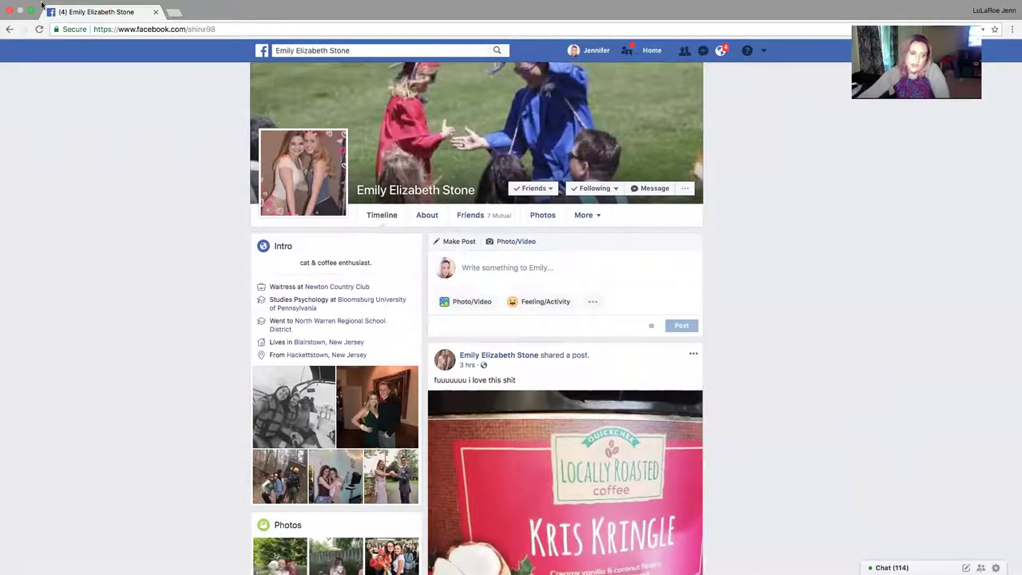
{"action": "left_click", "coordinate": [9, 11]}
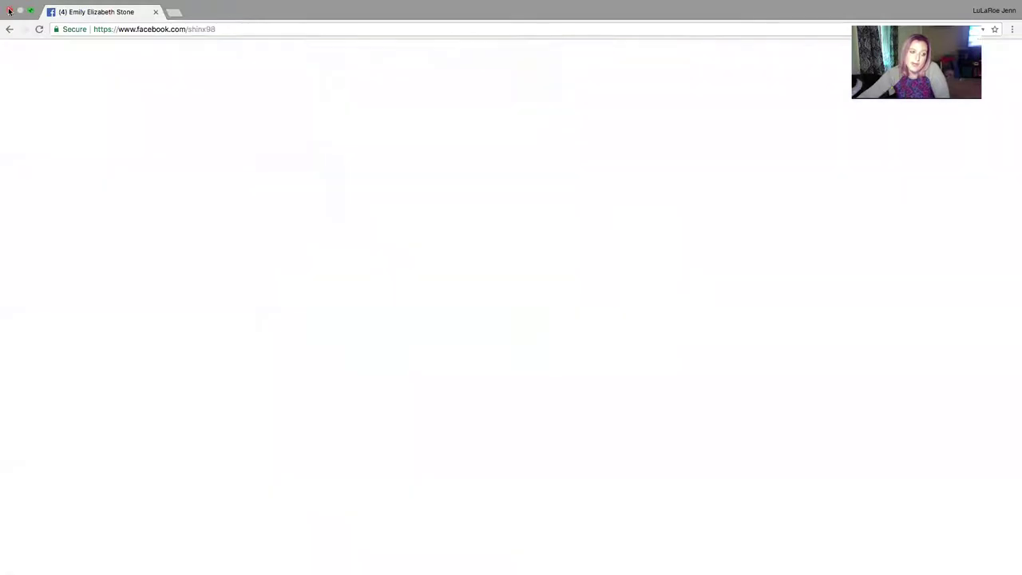